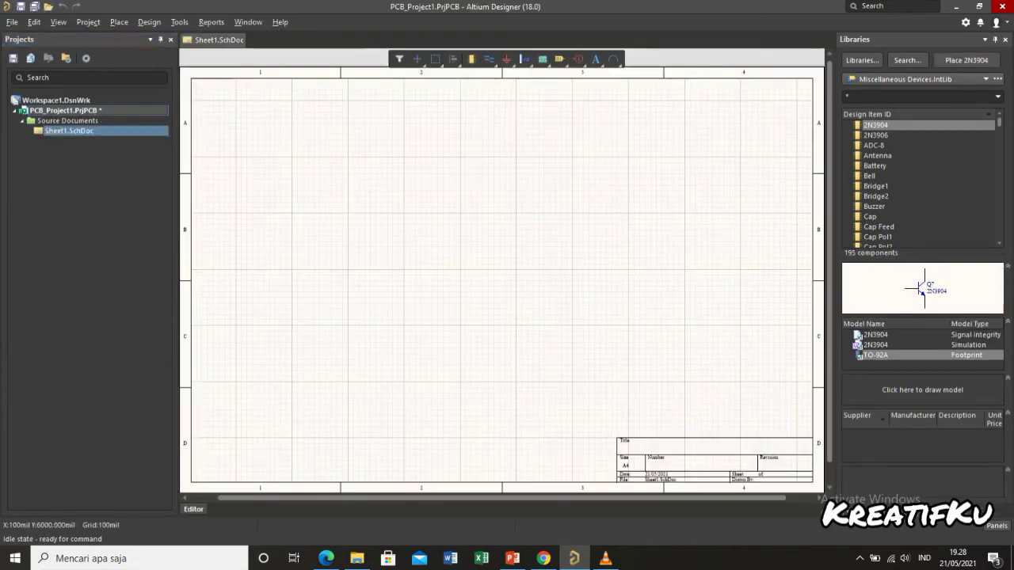
Step: Add a new PCB document to the PCB_Project1 project
right_click(60, 110)
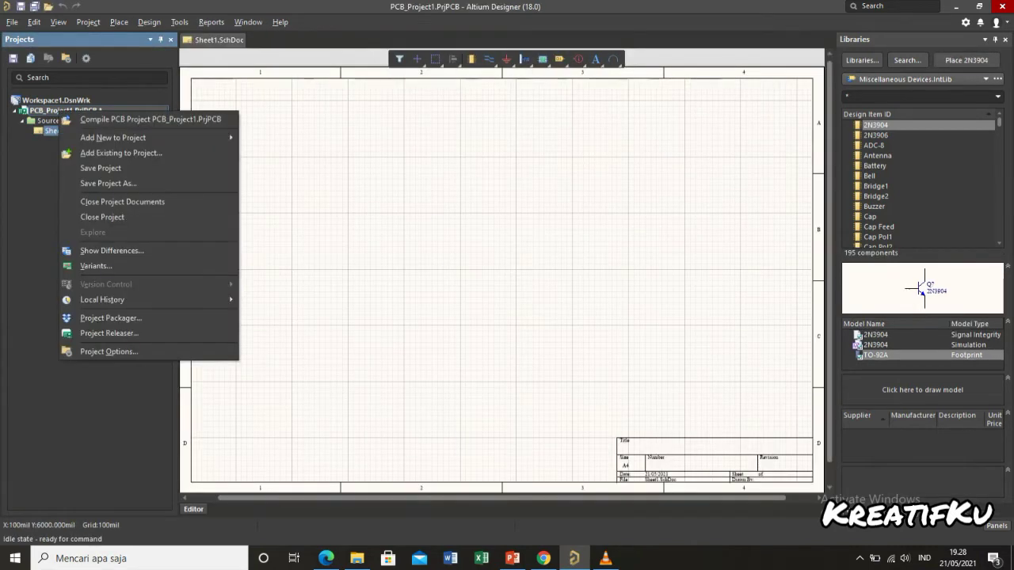
mouse_move(113, 138)
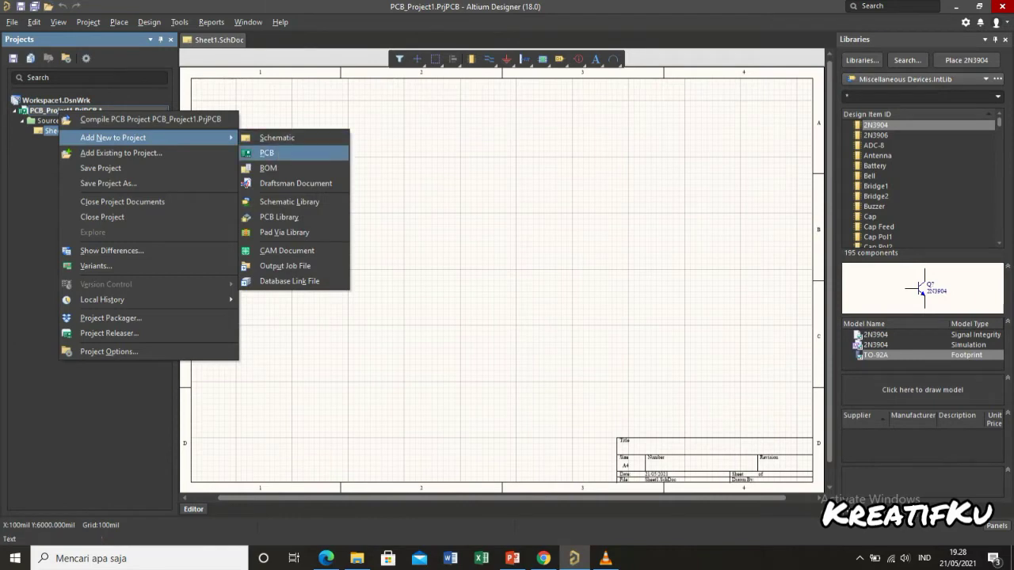
left_click(268, 153)
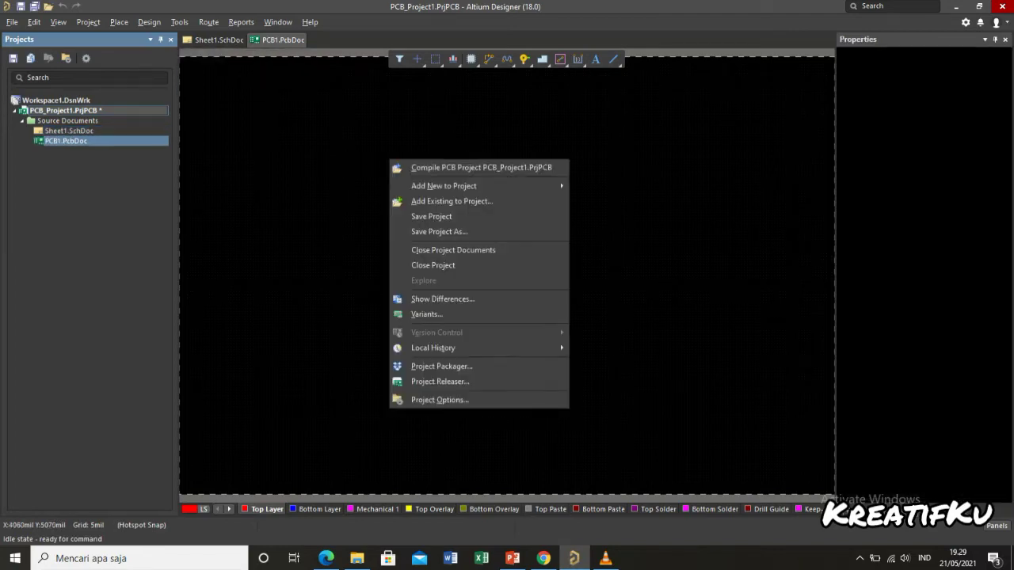
Step: Add a new schematic library to the project and show its component list
key("Escape")
right_click(77, 110)
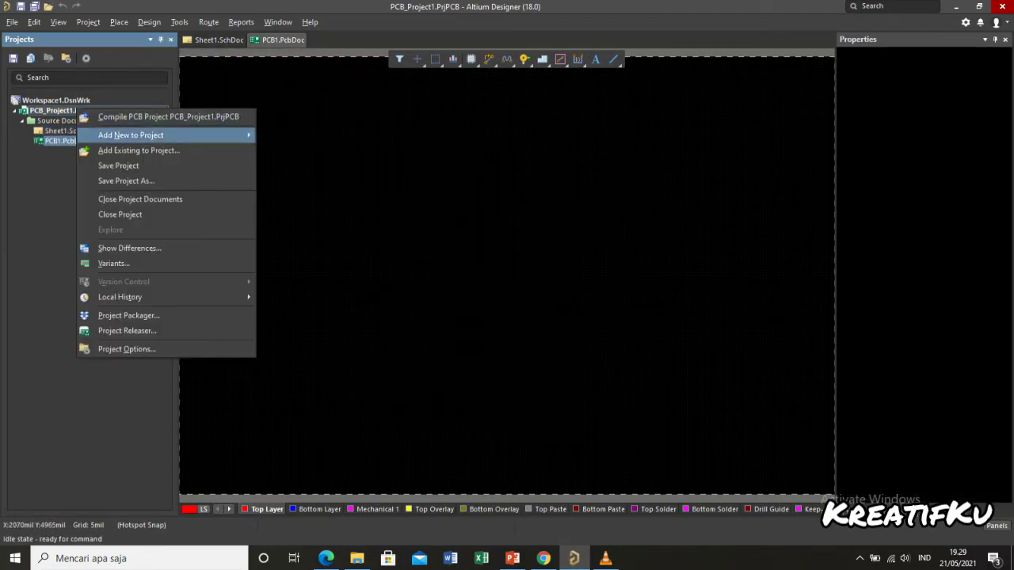
mouse_move(130, 134)
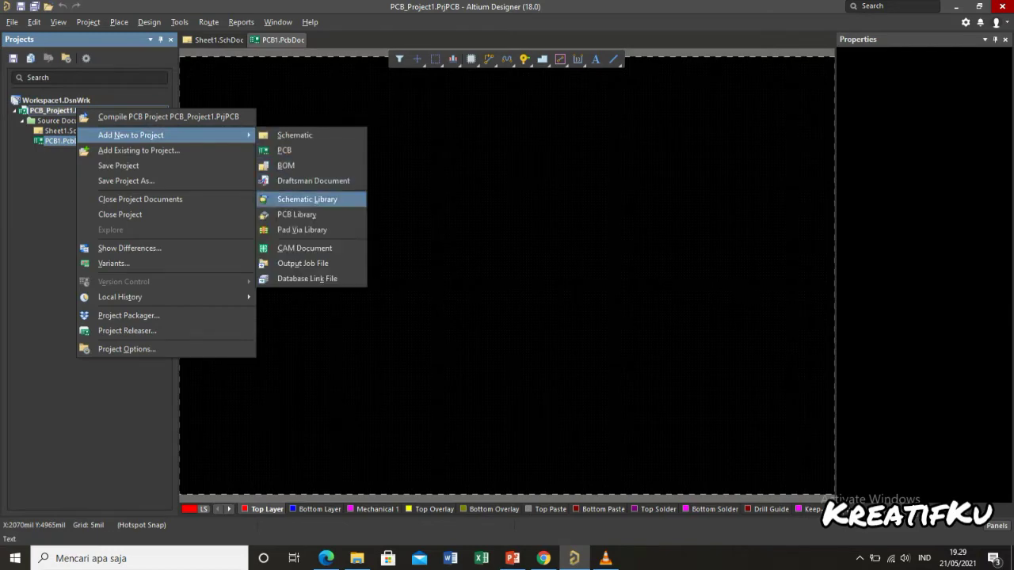
left_click(307, 199)
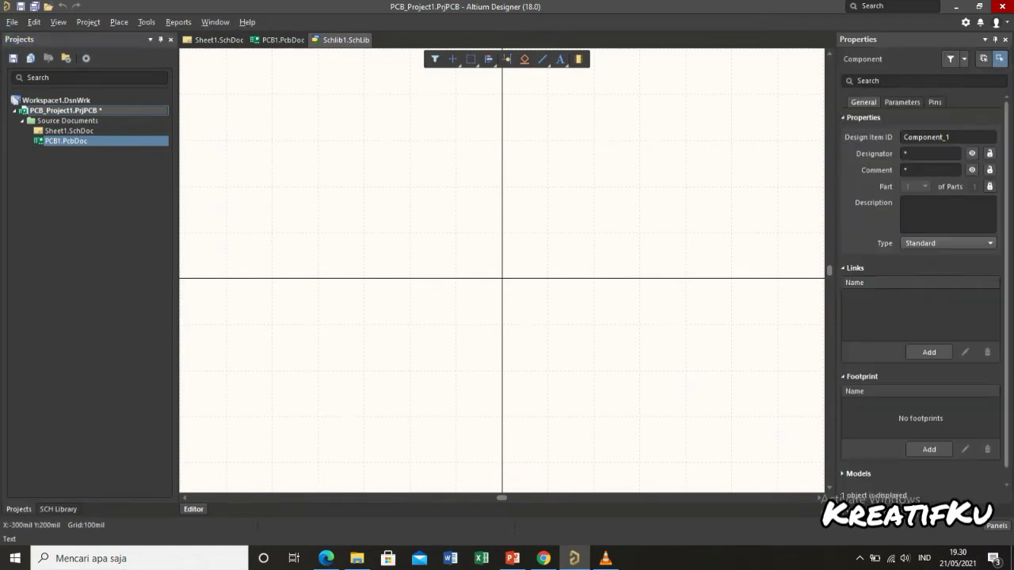
left_click(58, 509)
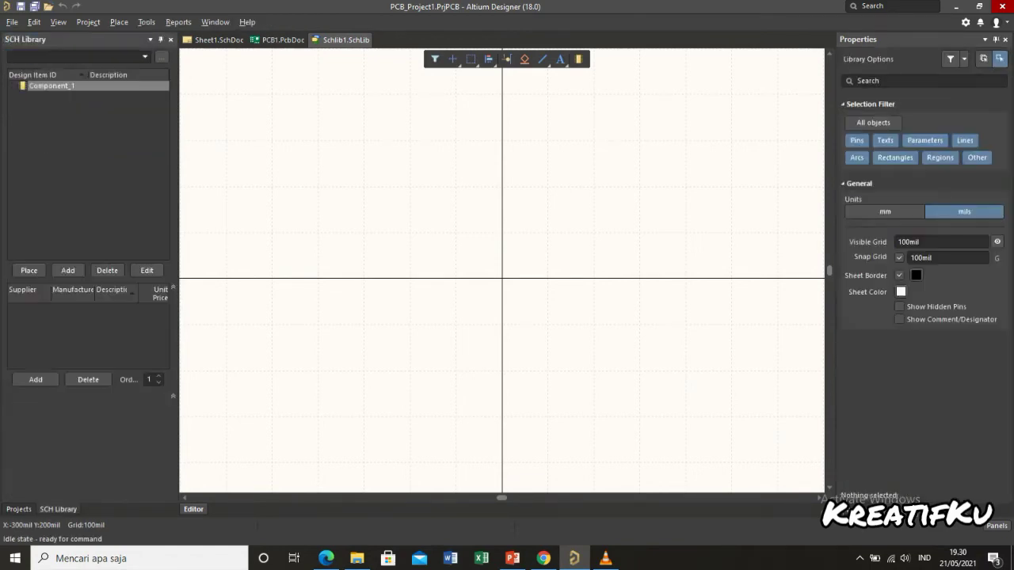
Step: Add a new PCB library to the project and return to the project's document tree
left_click(19, 510)
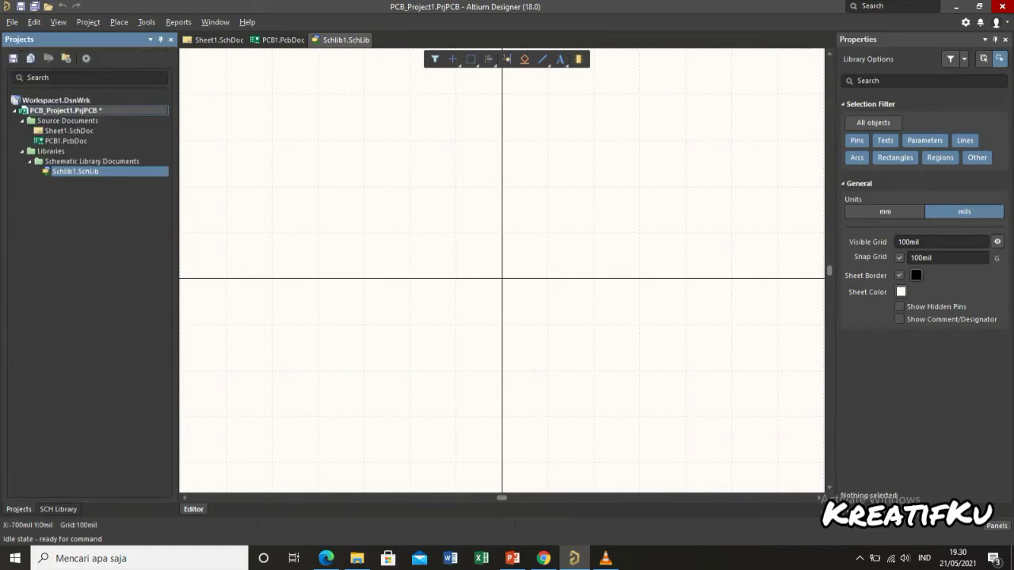
right_click(64, 110)
mouse_move(117, 134)
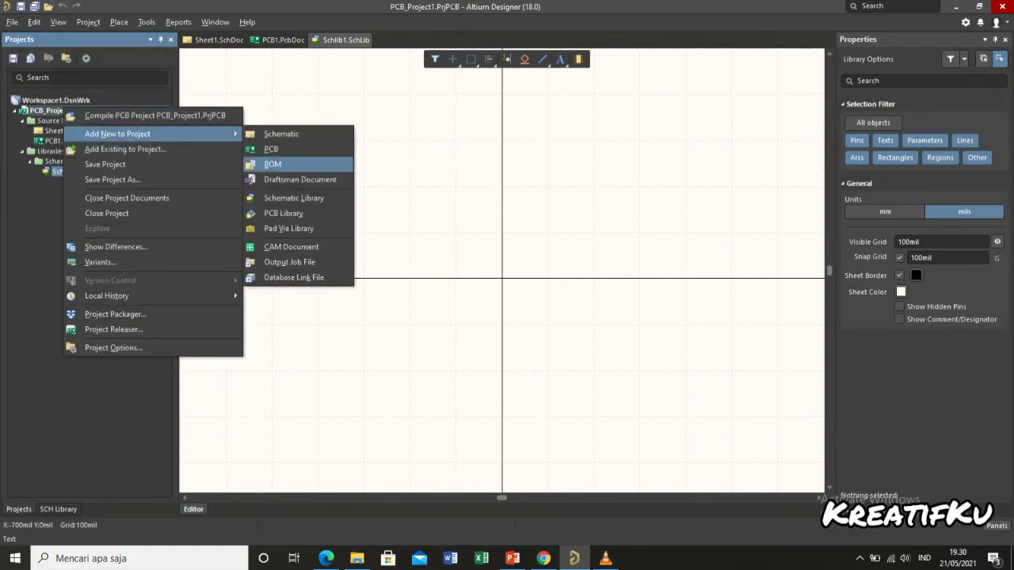
left_click(283, 214)
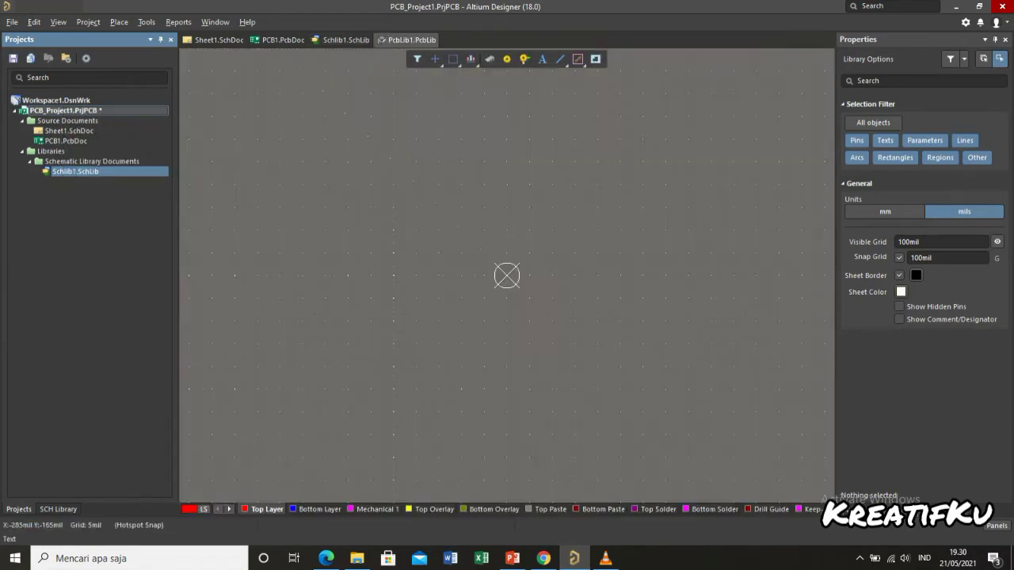
left_click(19, 510)
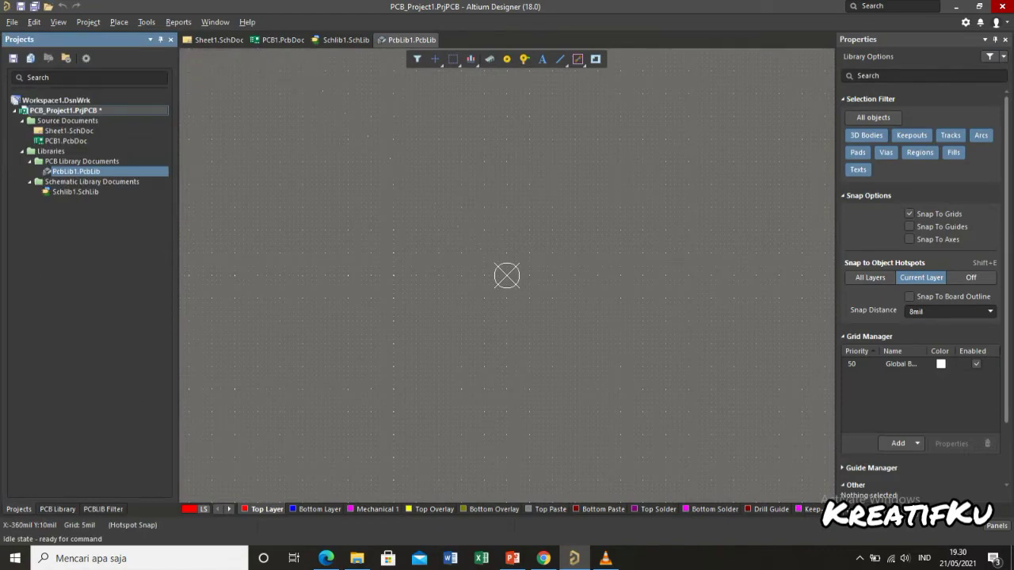
Step: Start saving the project under a new name and create and open a folder named LED_projek in Documents
right_click(94, 112)
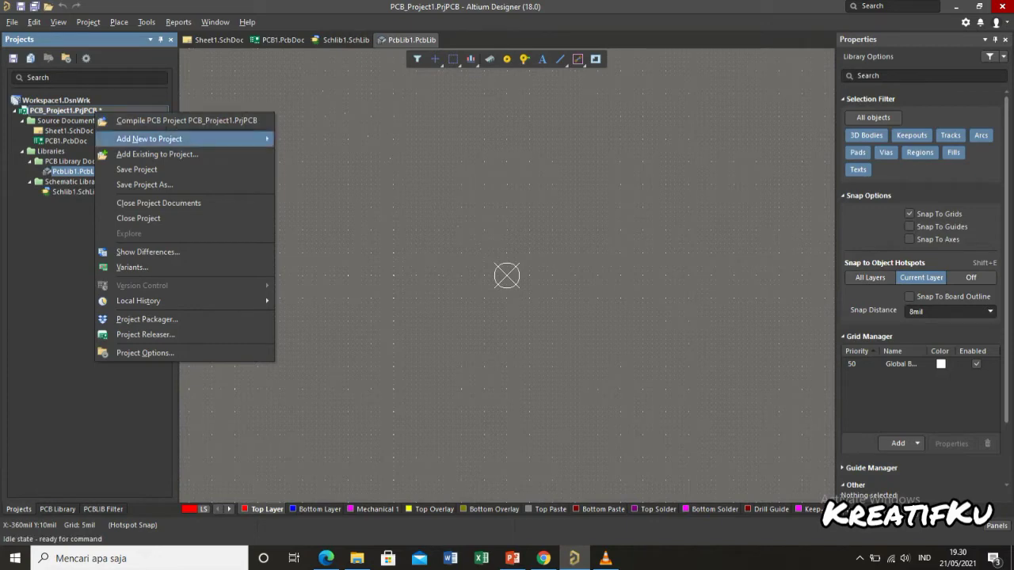
left_click(144, 185)
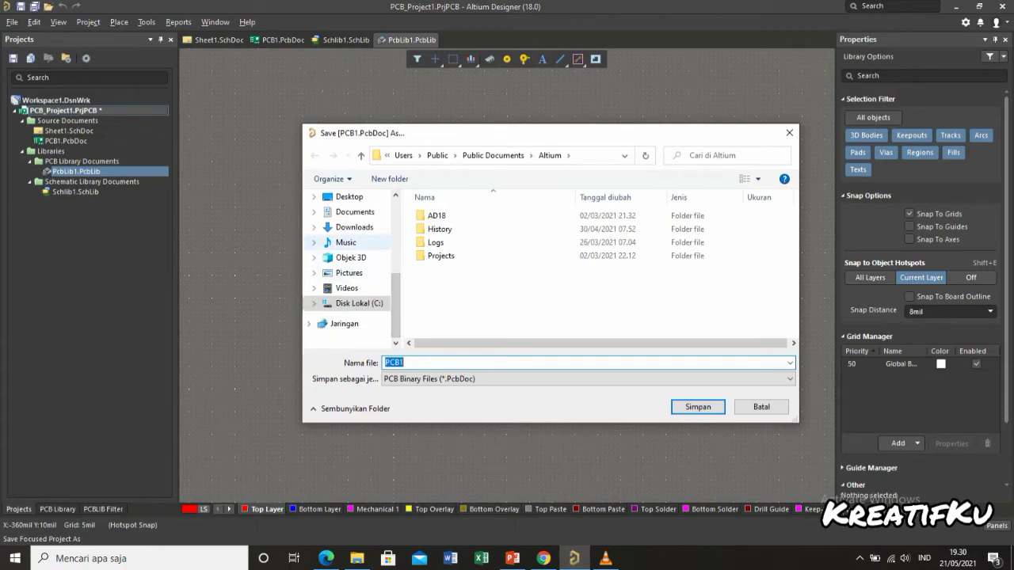
left_click(354, 212)
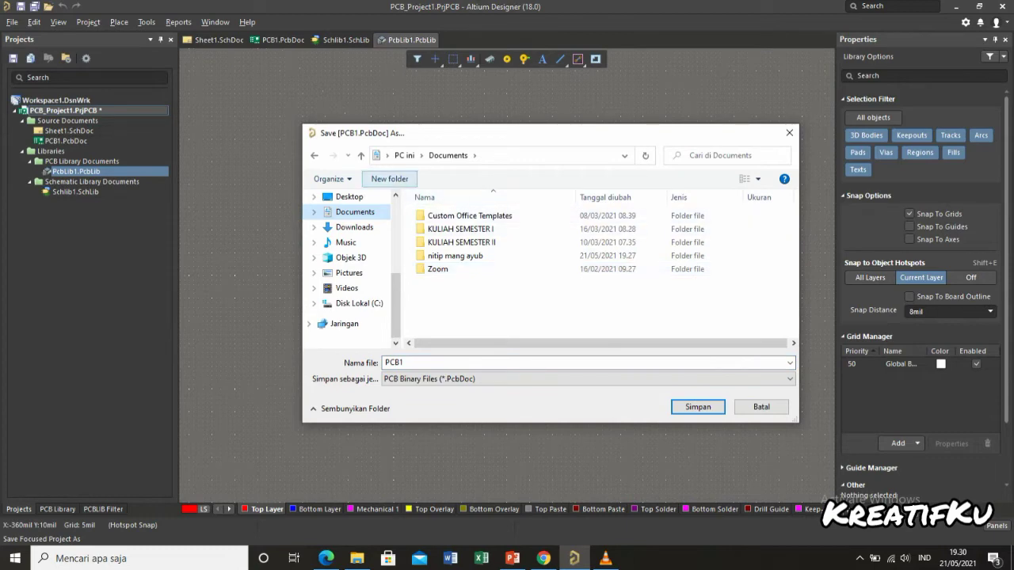
left_click(389, 179)
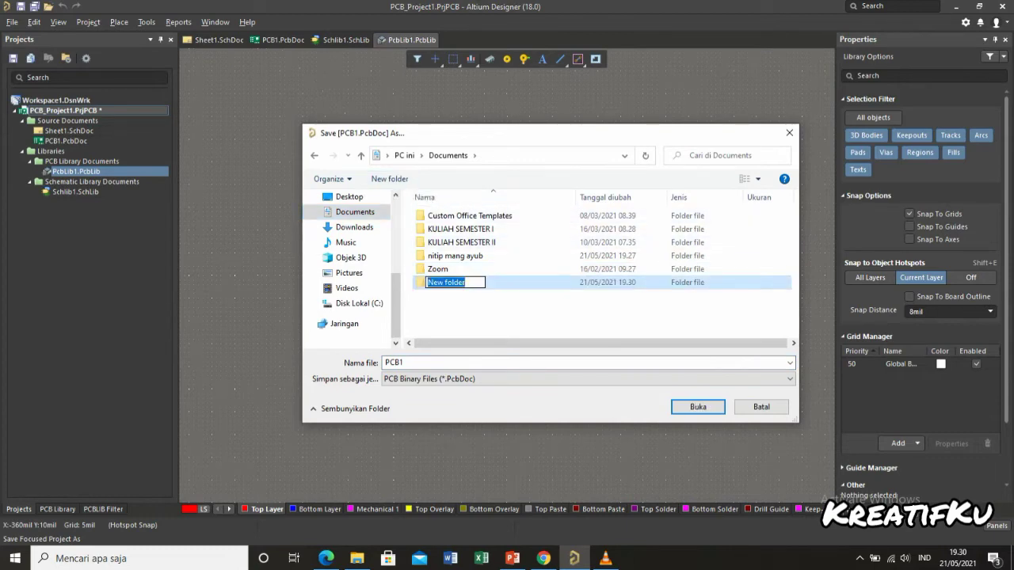
type("LED")
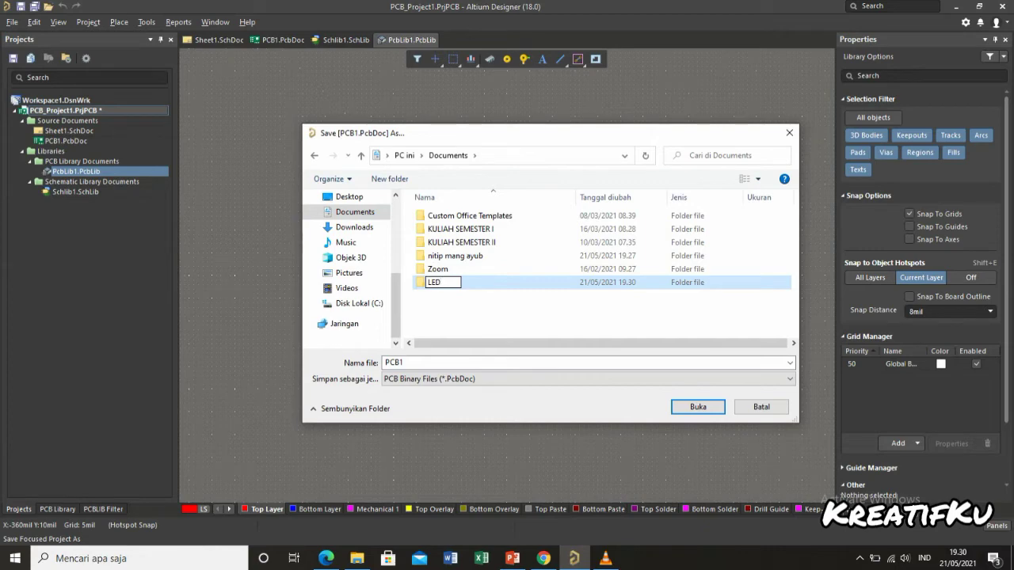
type("_projek")
key("Return")
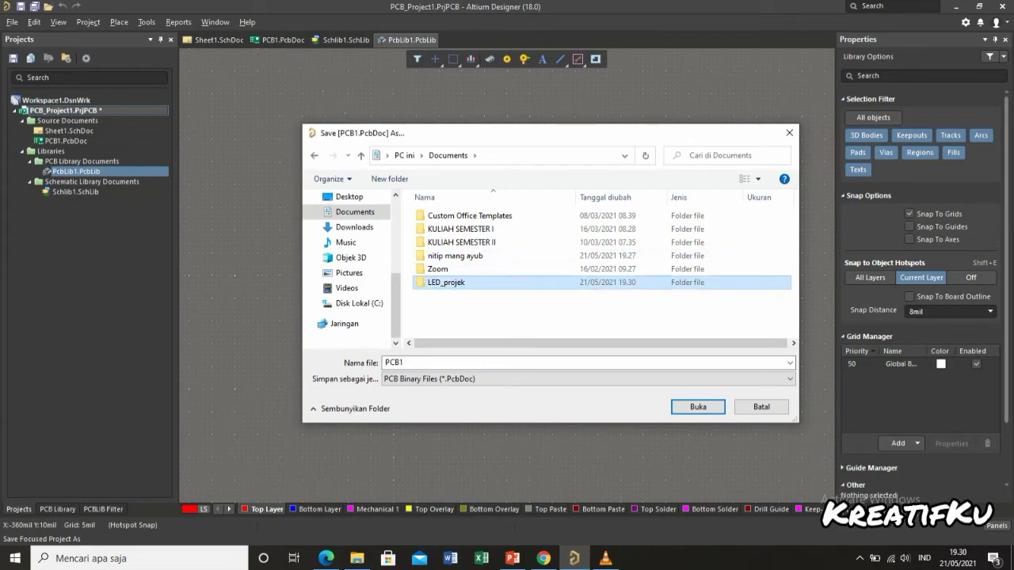
key("Return")
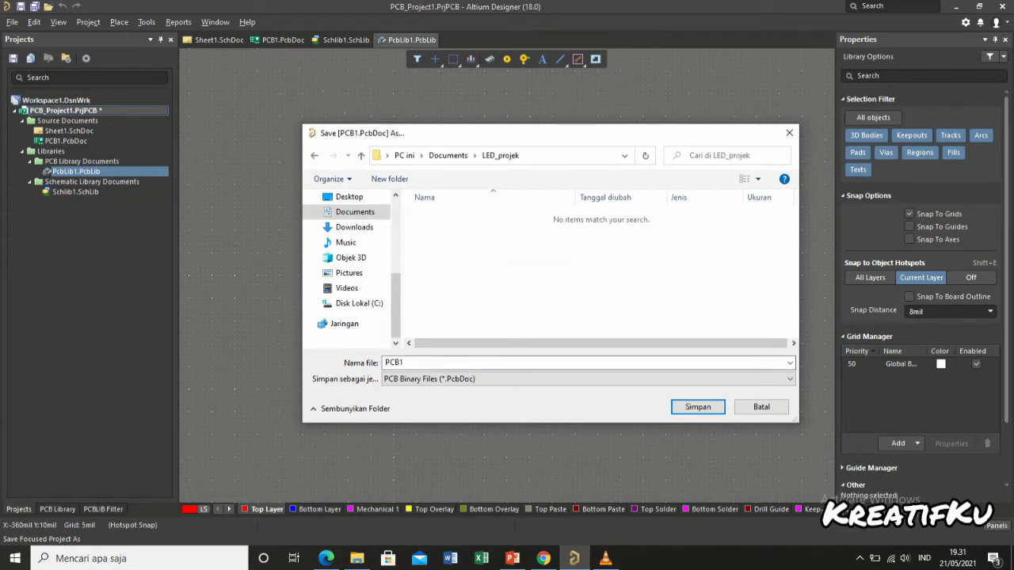
Step: Save the PCB document as LED_projek in the LED_projek folder
left_click(404, 363)
type("LED_proj")
key("BackSpace")
key("BackSpace")
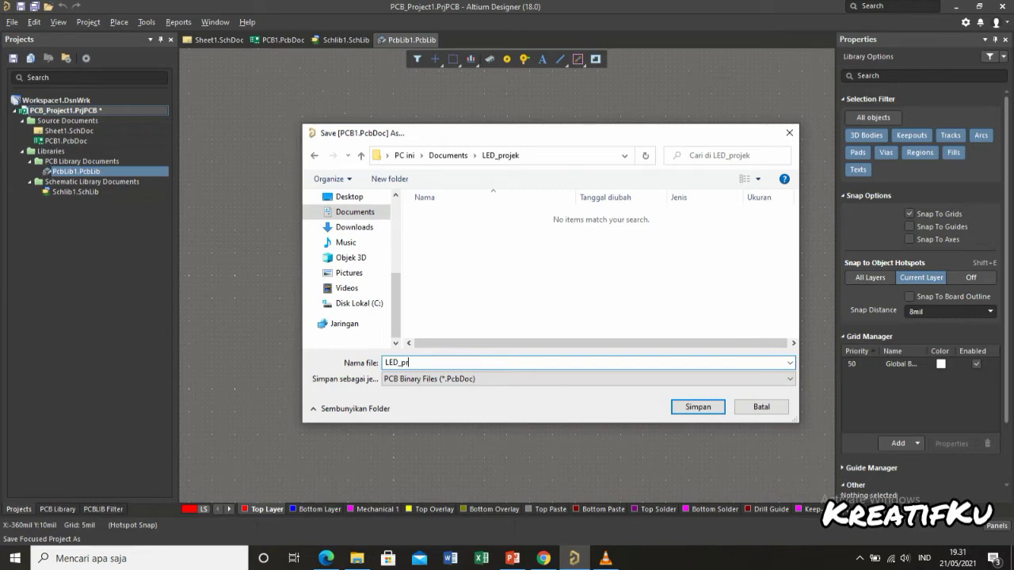
type("ojek")
key("Return")
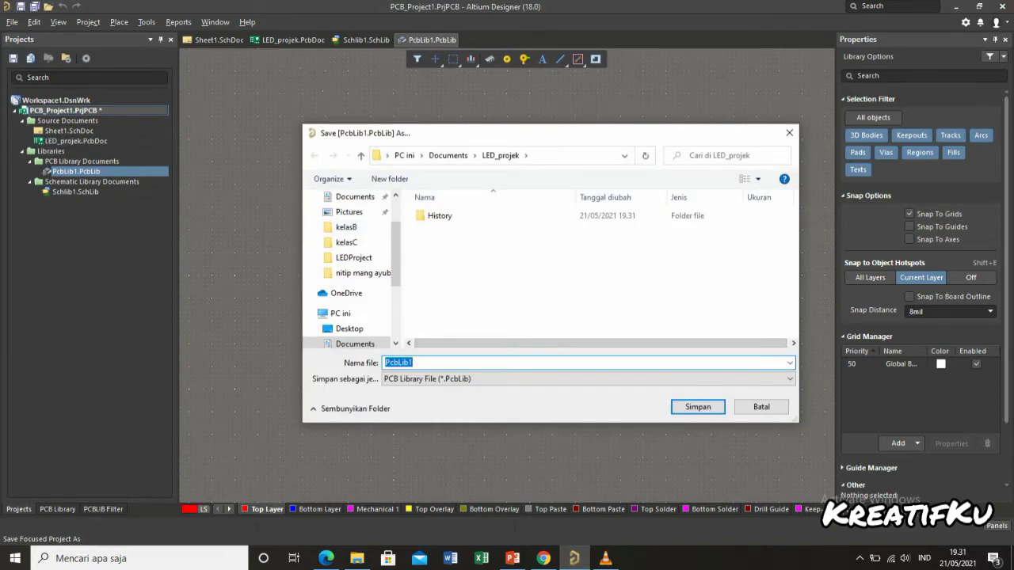
Step: Save the PCB library as LED_PcbLib in the LED_projek folder
left_click(415, 363)
key("BackSpace")
type("LED_")
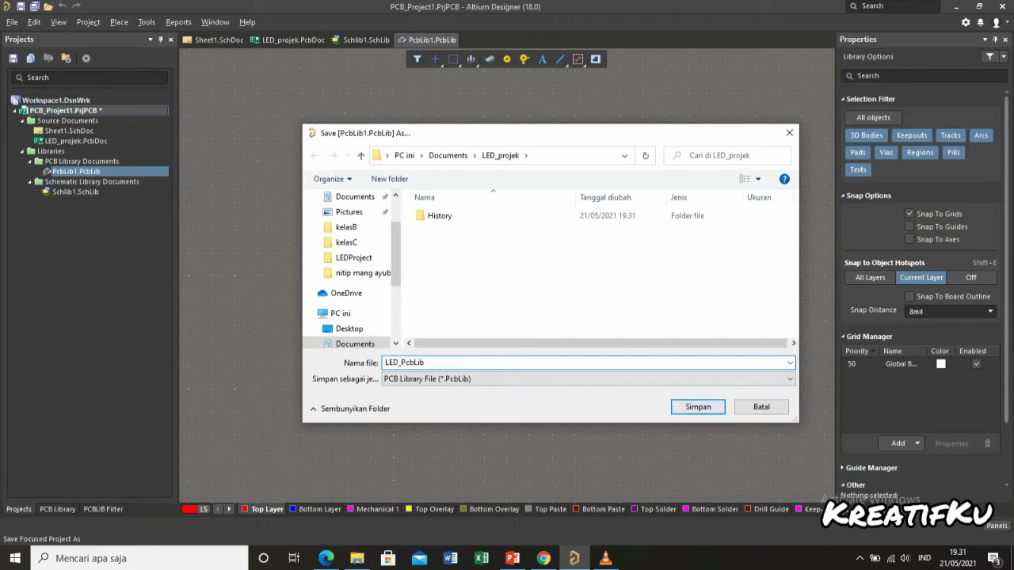
left_click(698, 406)
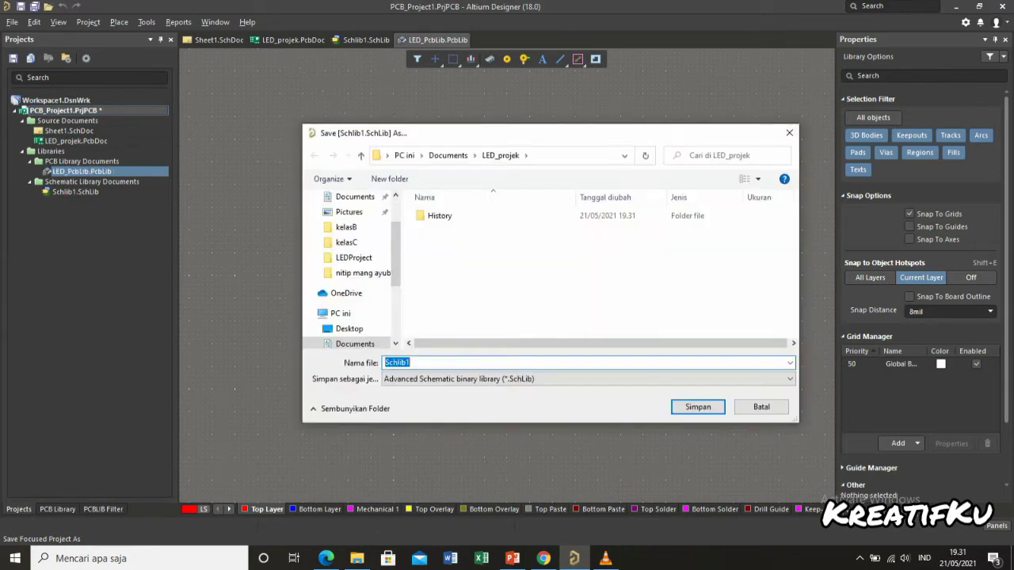
Step: Save the schematic library as LED_Schlib in the LED_projek folder
left_click(411, 363)
key("BackSpace")
type("LED_")
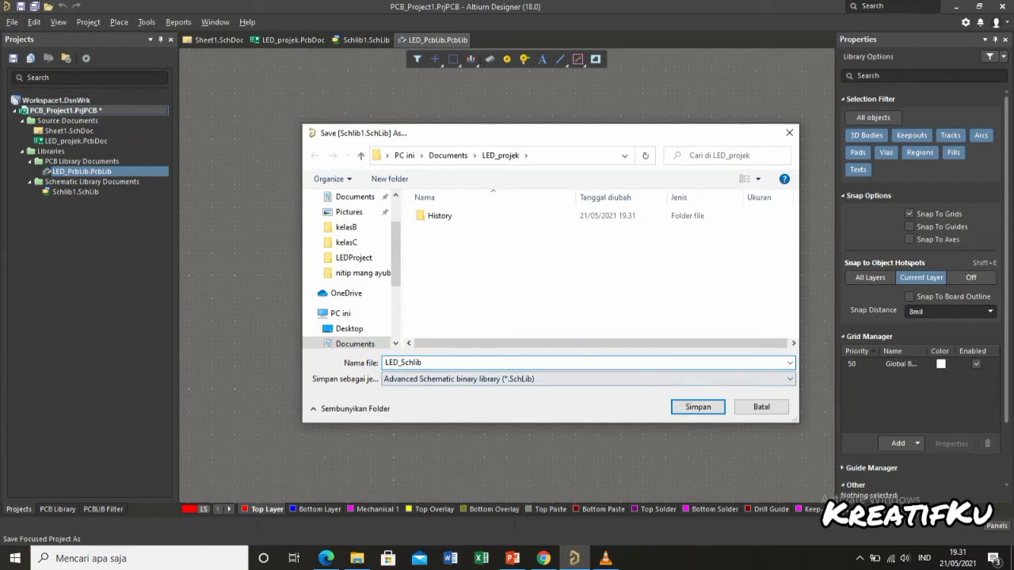
key("Return")
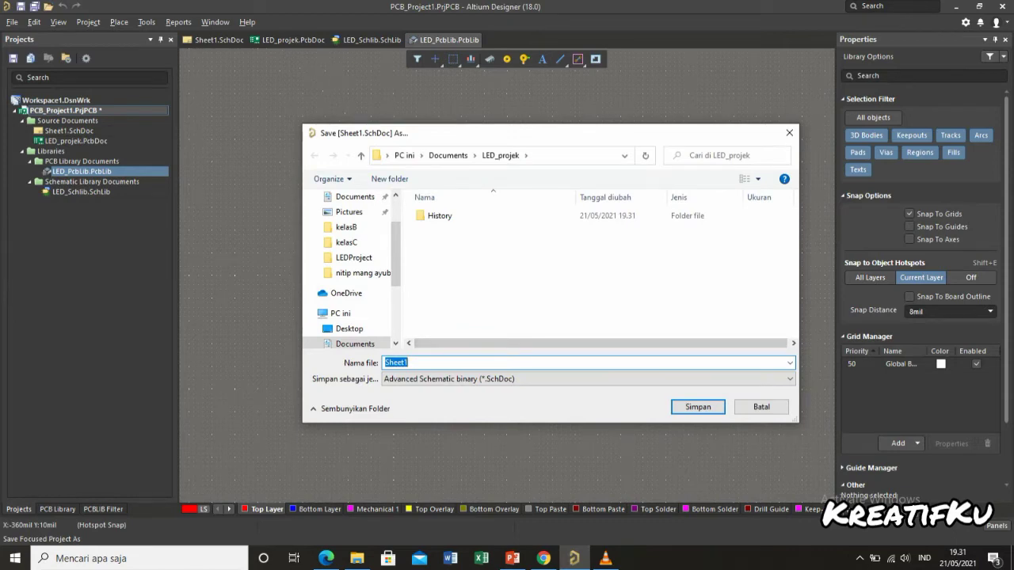
Step: Save the schematic sheet as LED in the LED_projek folder
type("LED")
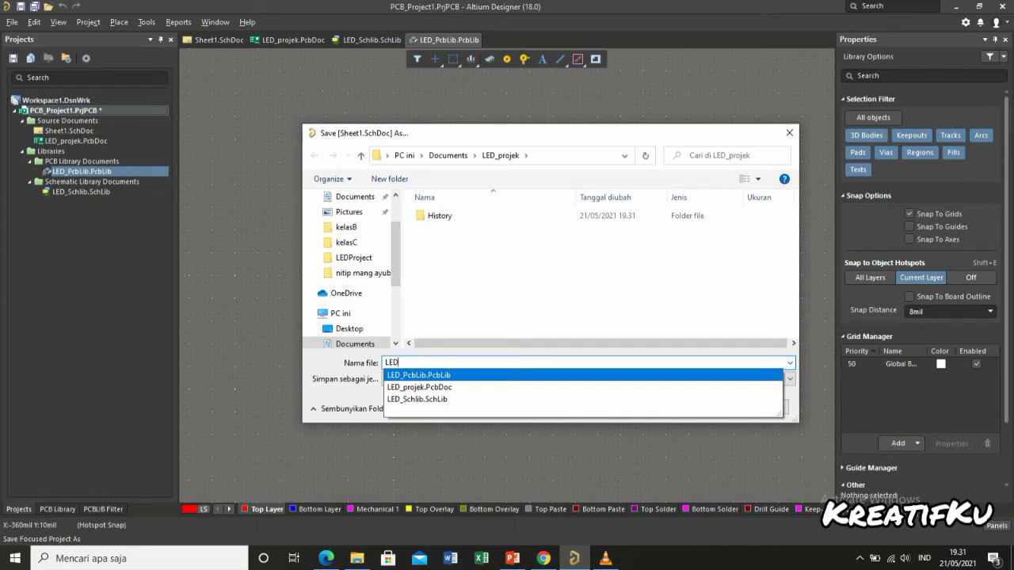
key("Escape")
key("Return")
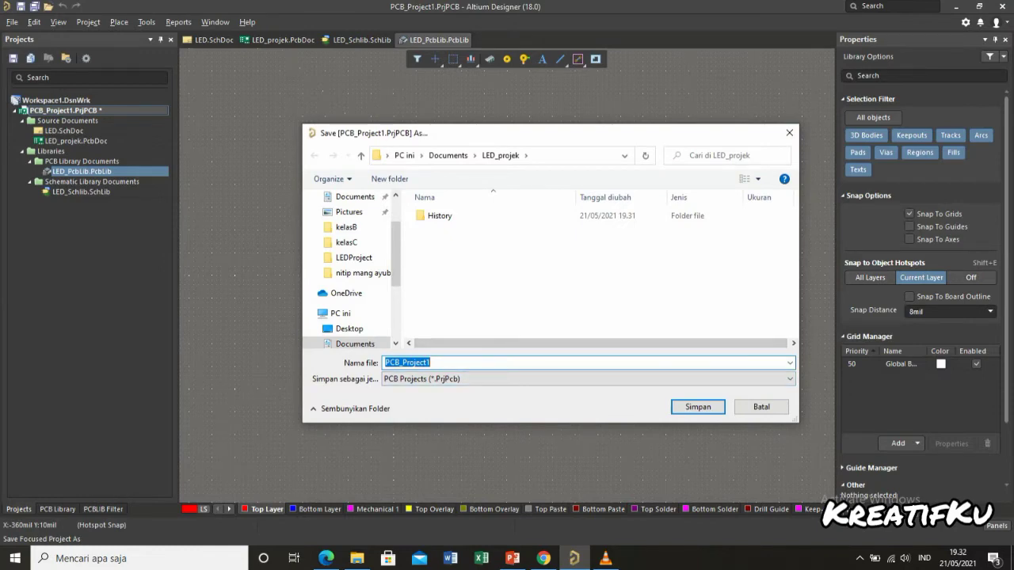
Step: Save the PCB project file as LED in the LED_projek folder
type("LED")
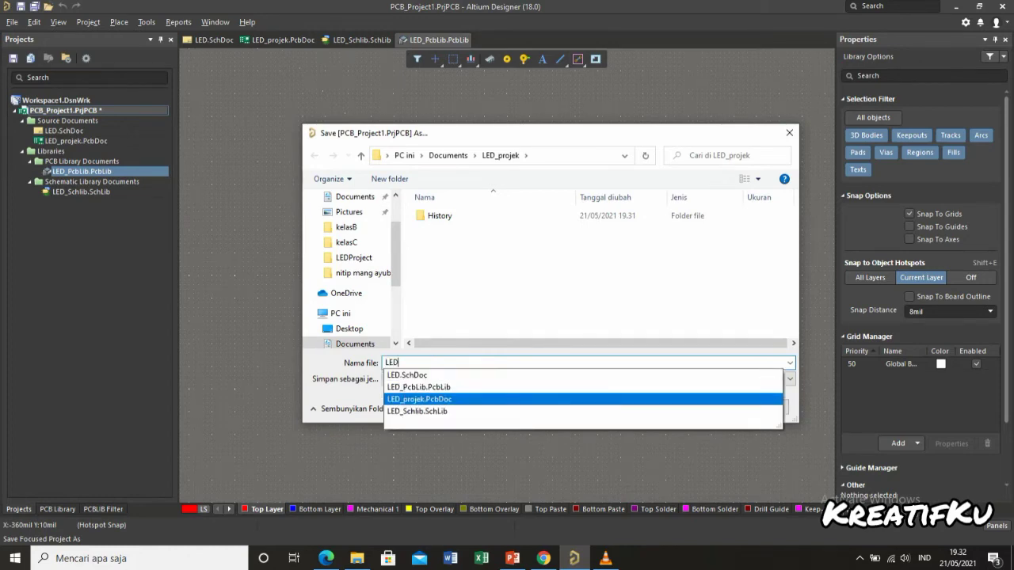
left_click(792, 406)
left_click(698, 407)
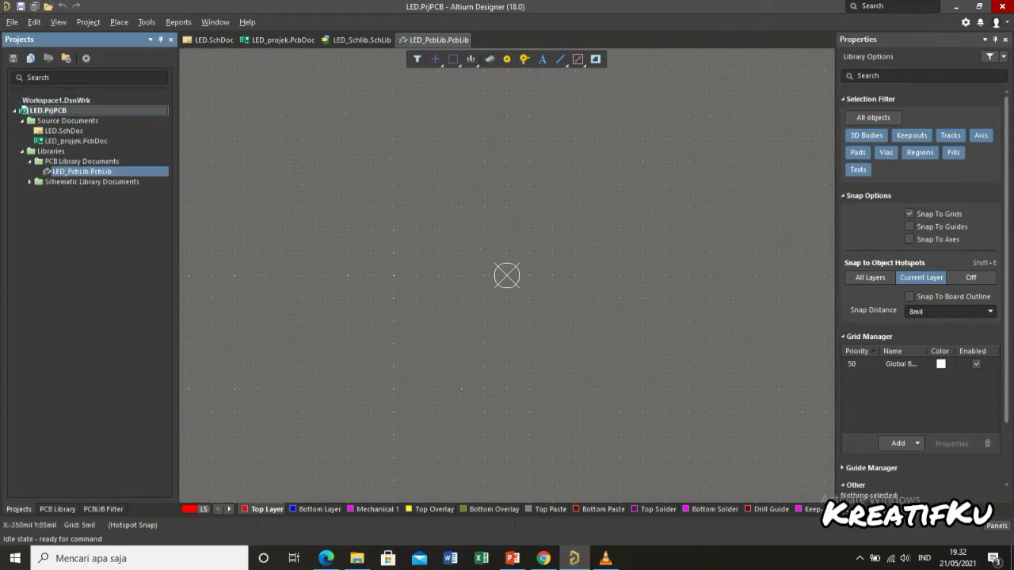
Step: Open the LED_Schlib schematic library and bring up Part Search
left_click(81, 191)
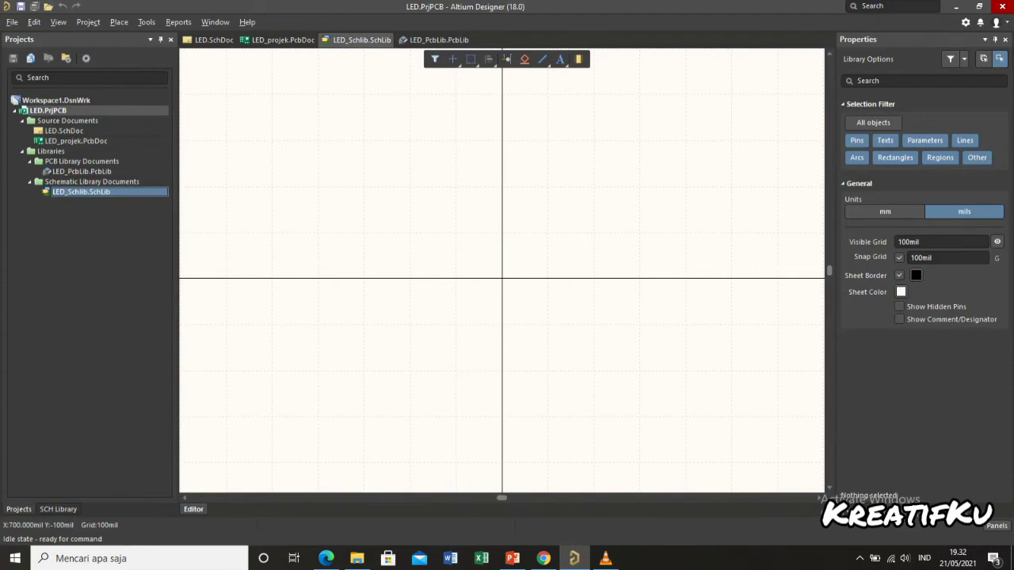
left_click(997, 525)
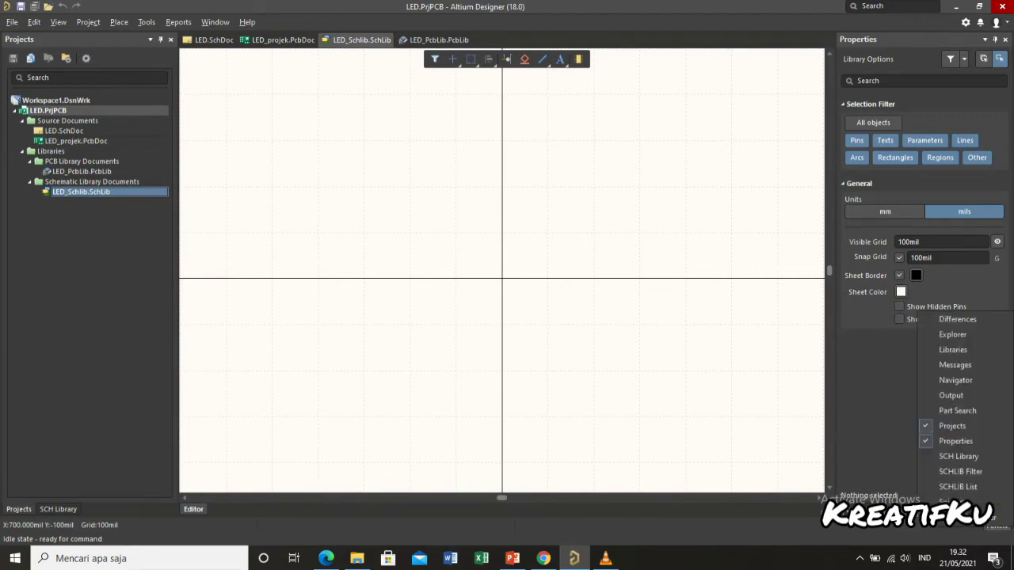
left_click(958, 410)
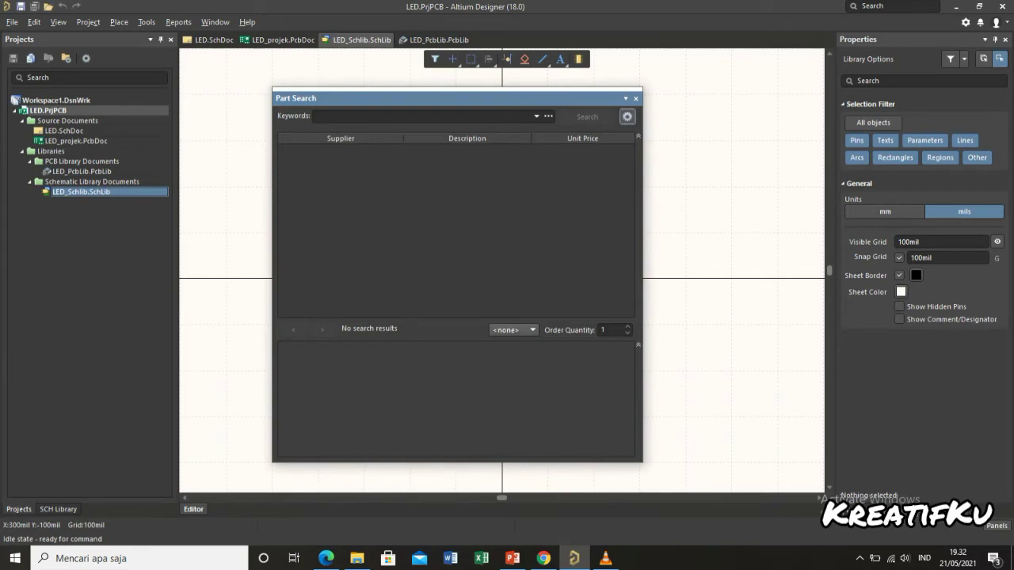
Step: Examine which suppliers are enabled in the Parts Providers preferences and close the preferences
left_click(626, 116)
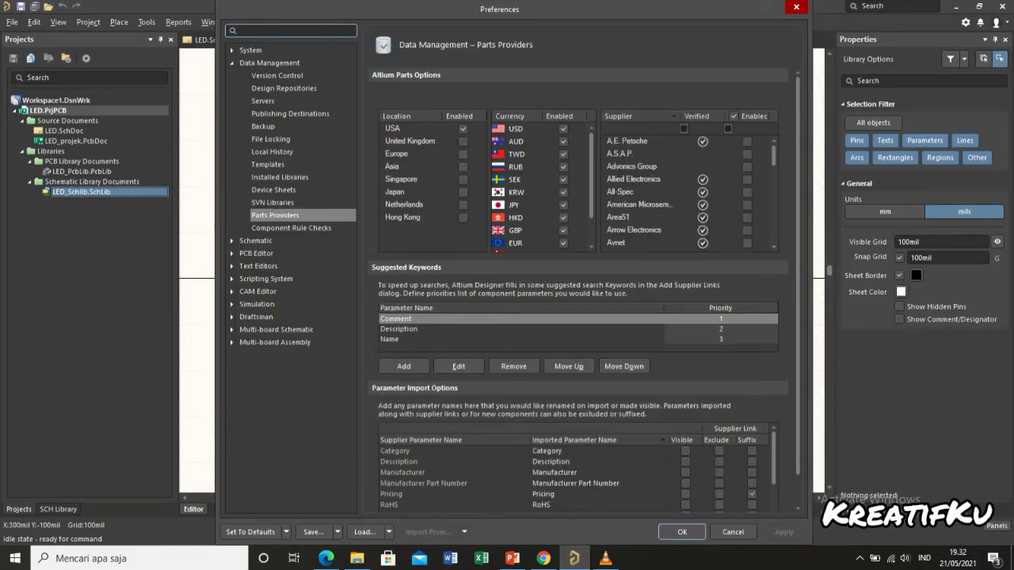
scroll(690, 194, "down", 5)
scroll(689, 194, "down", 3)
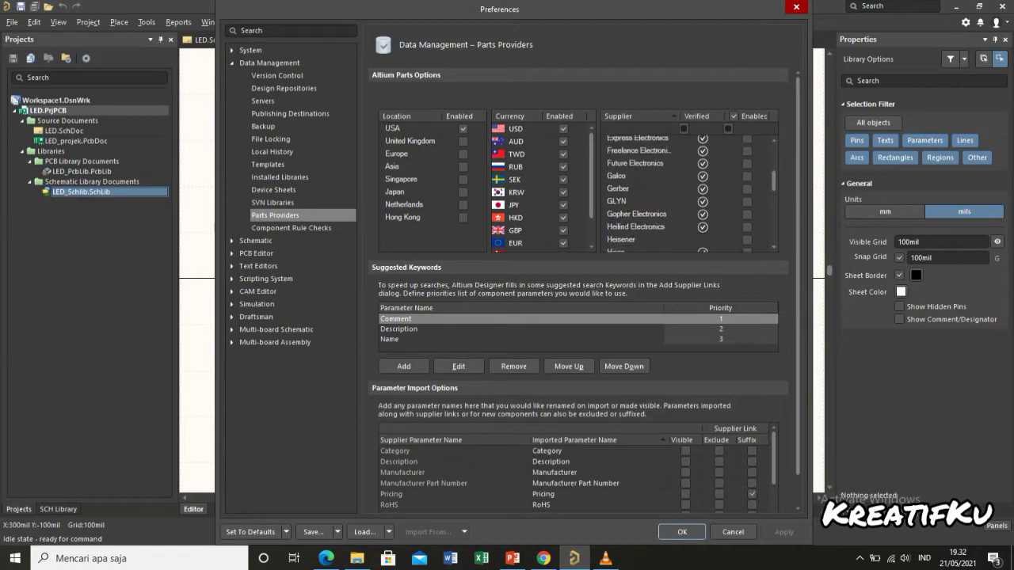
scroll(689, 194, "up", 4)
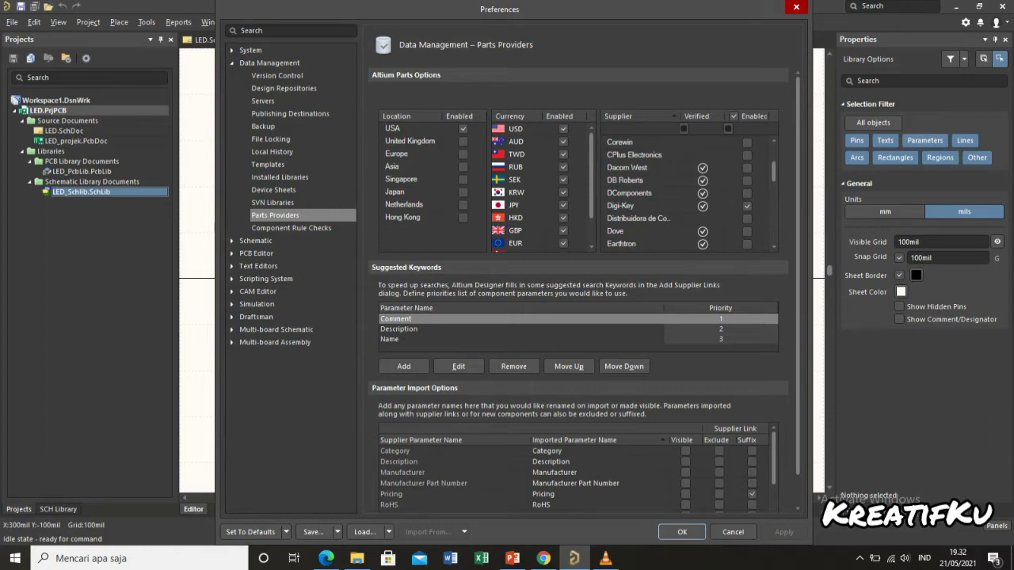
left_click(682, 532)
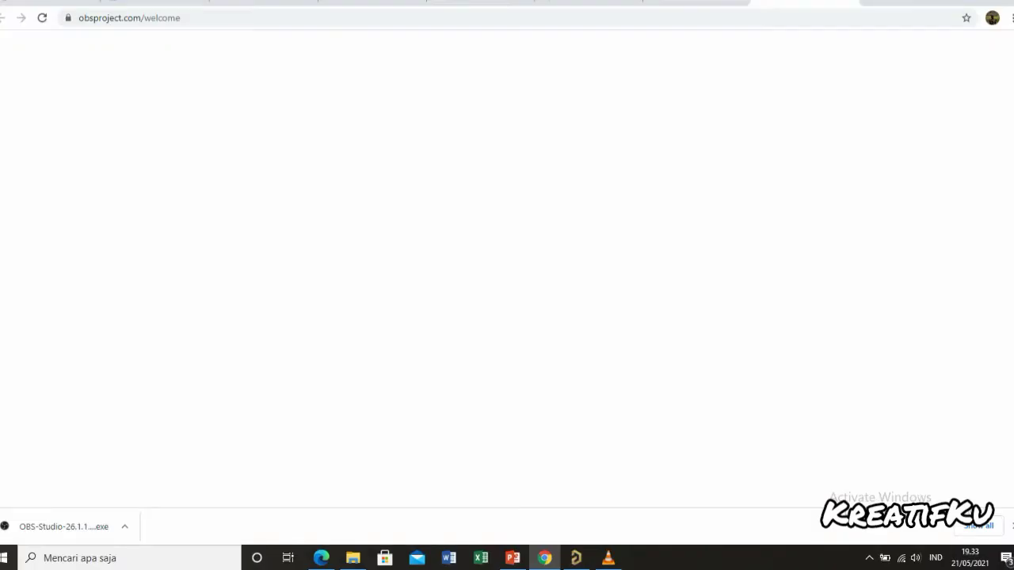
Step: Search the web for digi key in a new browser tab and open the Digi-Key Electronics website
key("ctrl+t")
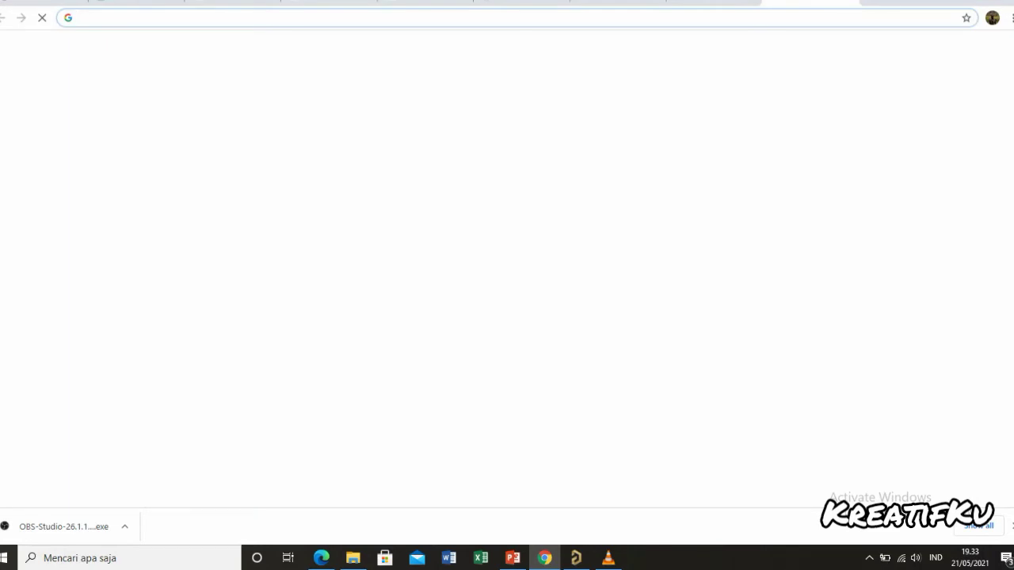
type("diode surface mount")
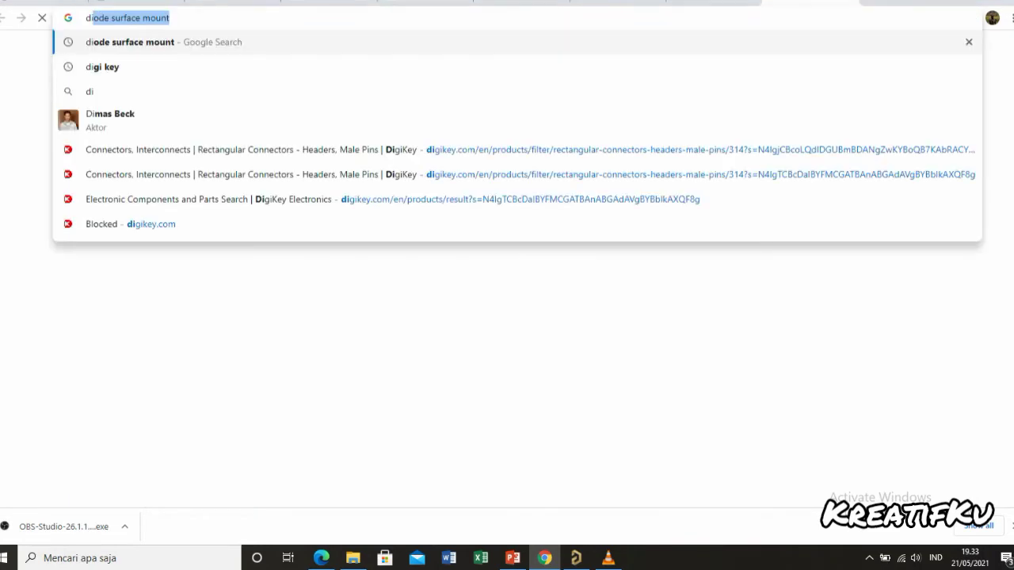
key("Down")
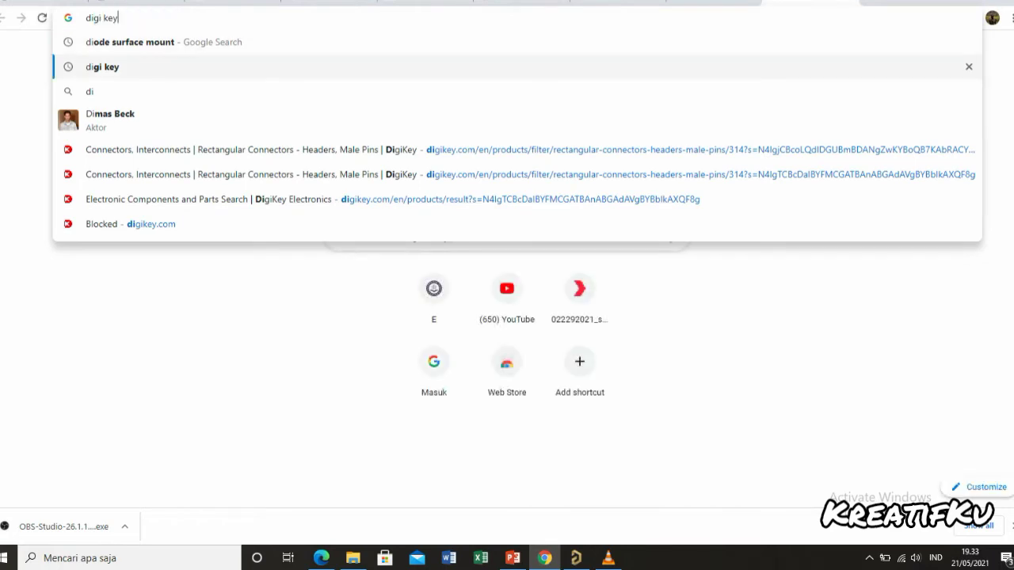
key("Return")
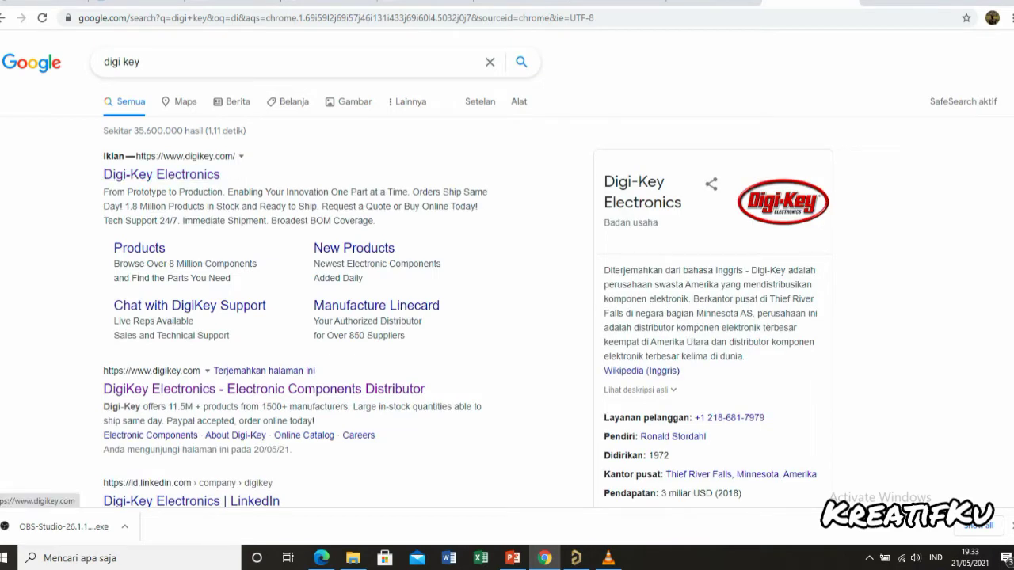
left_click(162, 175)
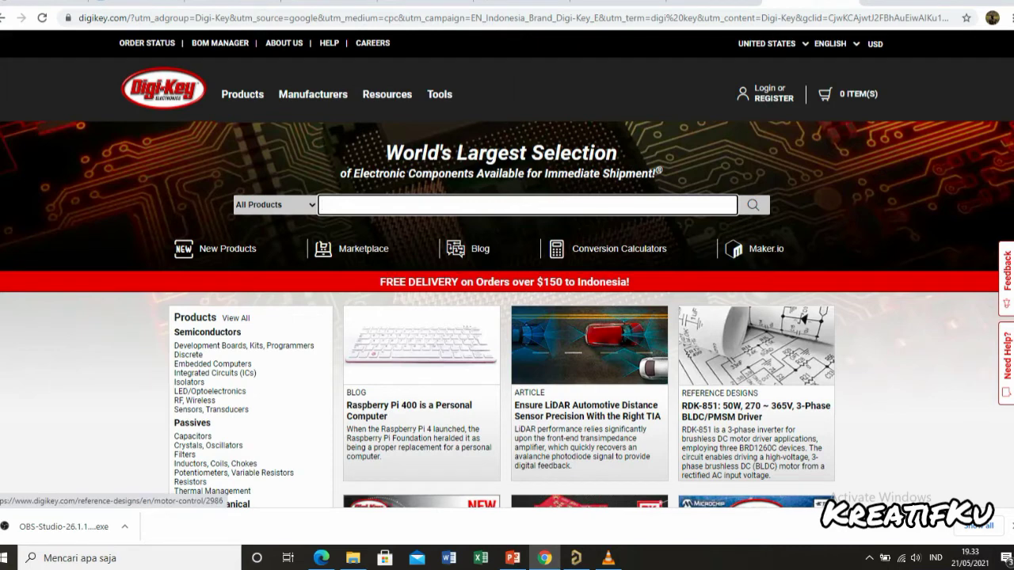
type("header 2.54")
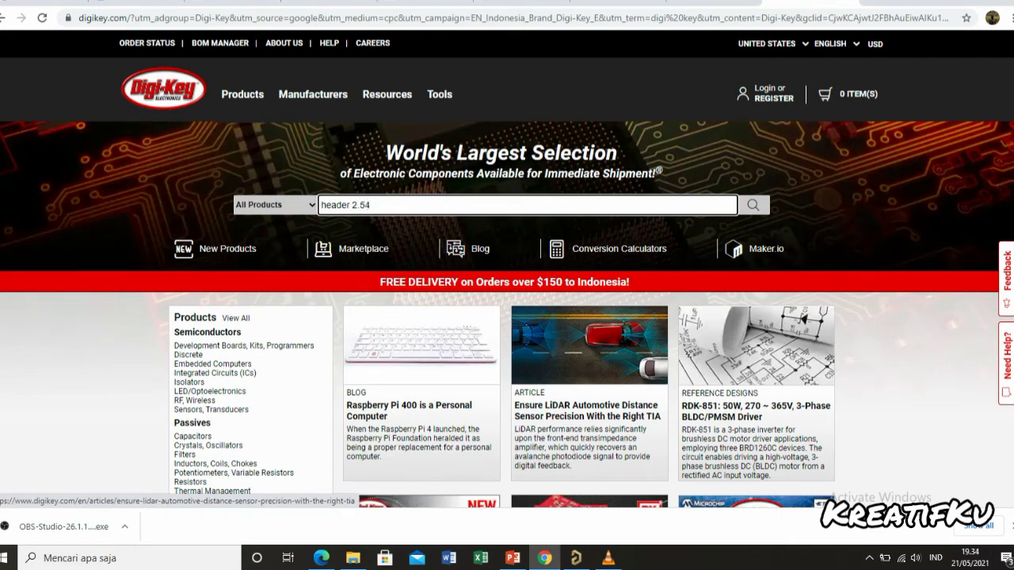
type("mm")
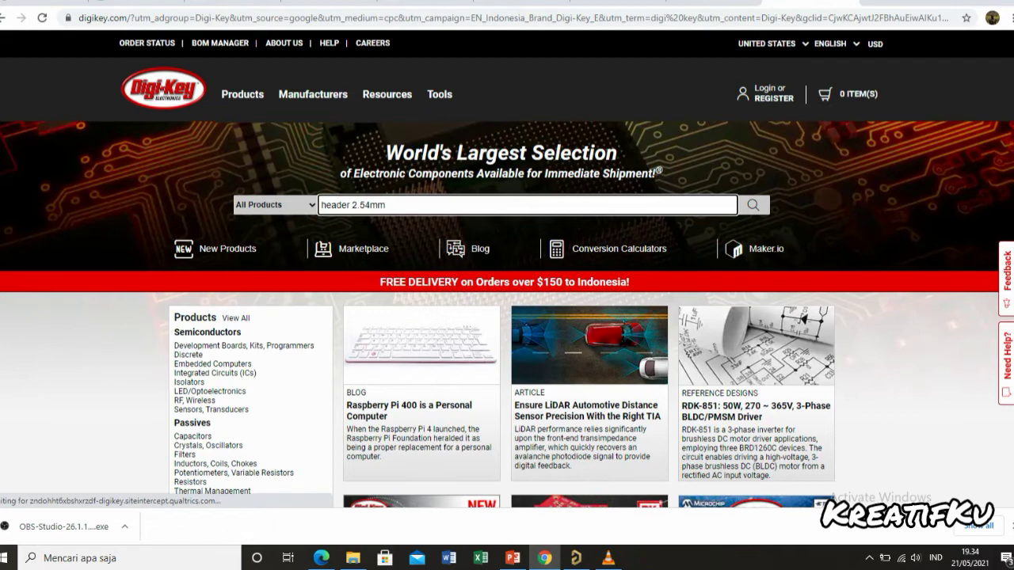
key("Return")
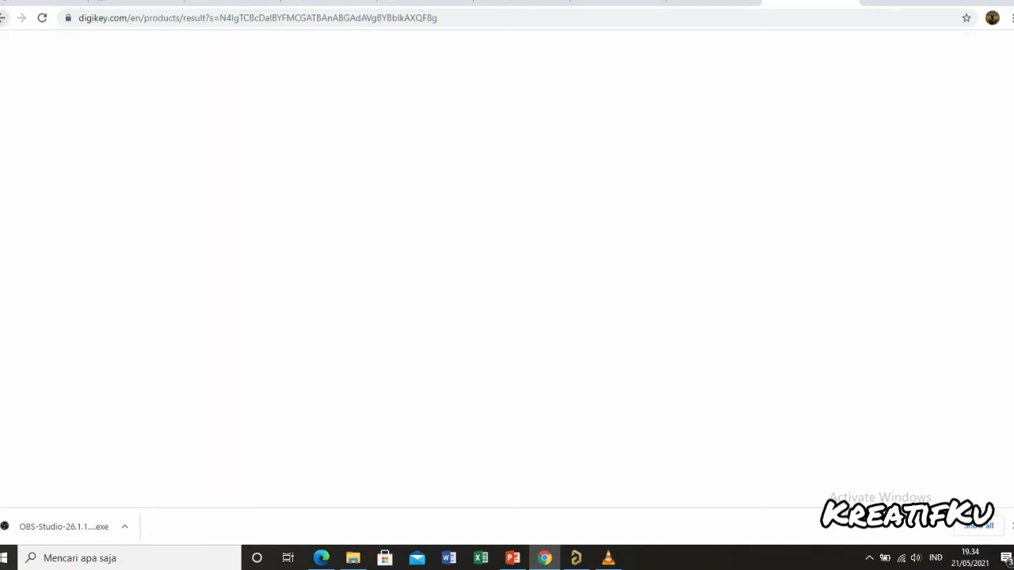
left_click(3, 18)
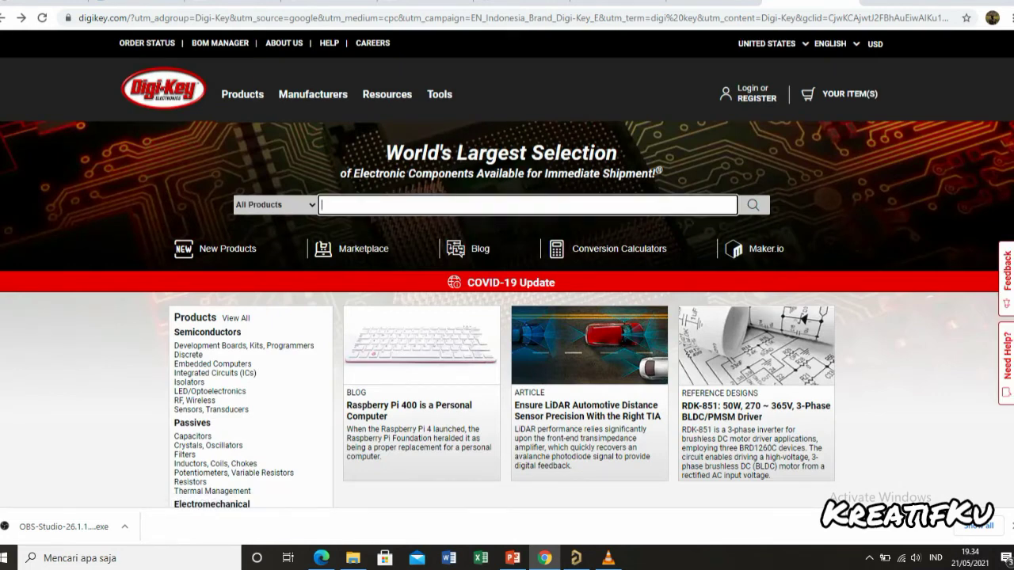
Step: Search Digi-Key for header 2.54mm and bring up the Rectangular Connectors - Headers, Male Pins category
type("hea")
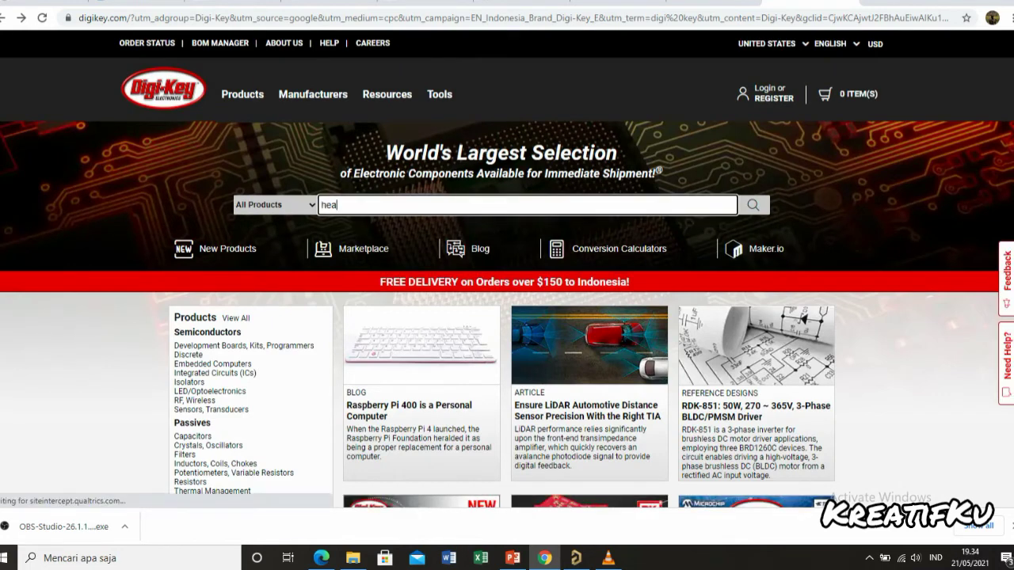
type("der")
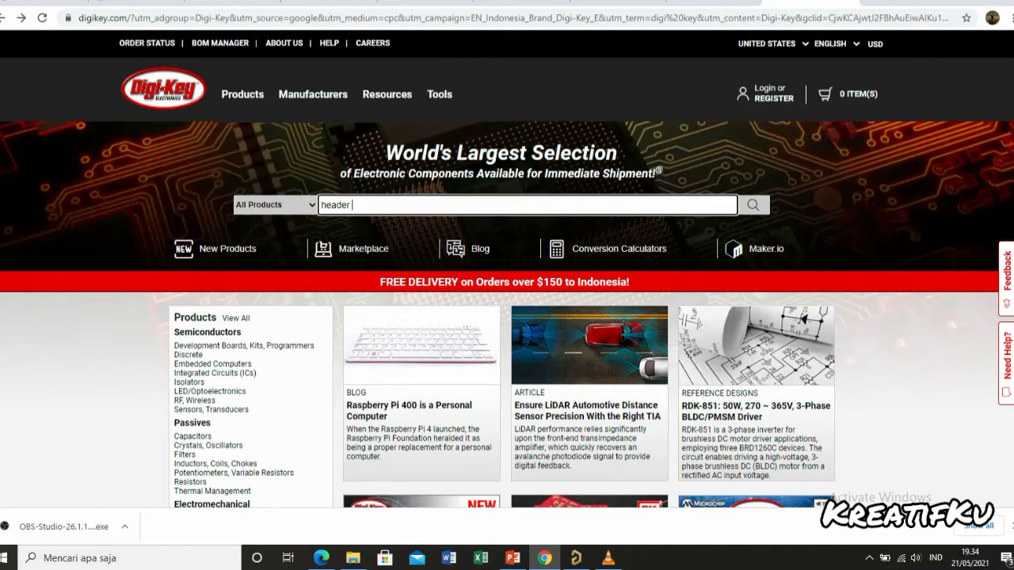
type(" 2.54mm")
key("Return")
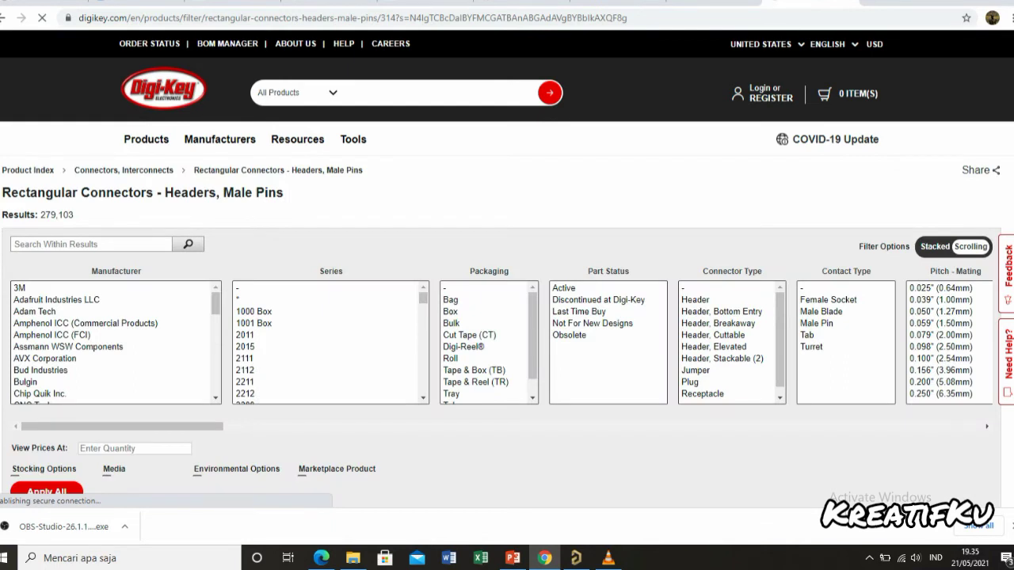
Step: Filter the male pin headers to manufacturer Molex, in-stock parts and parts with EDA/CAD models
scroll(116, 342, "down", 3)
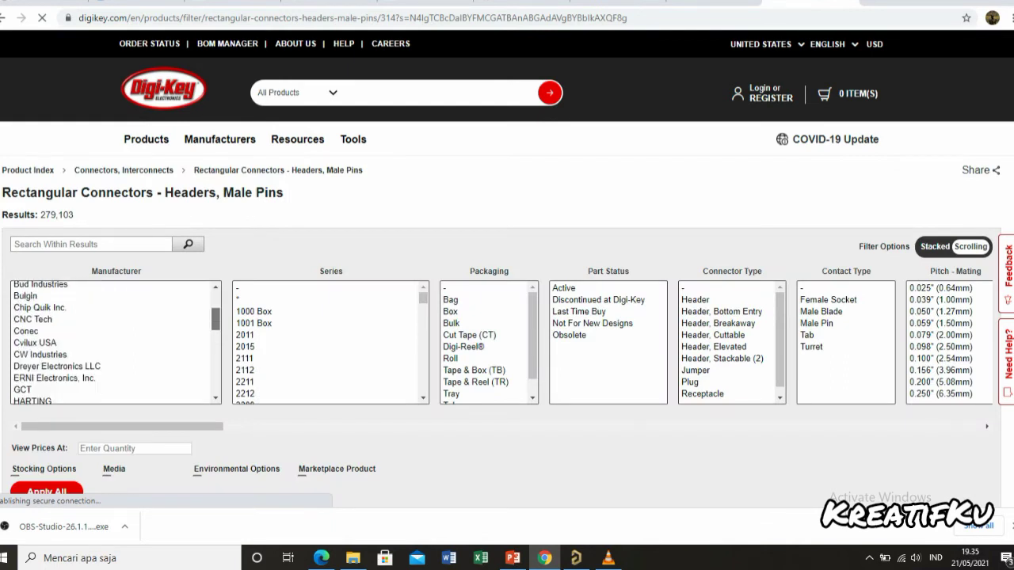
scroll(116, 342, "down", 3)
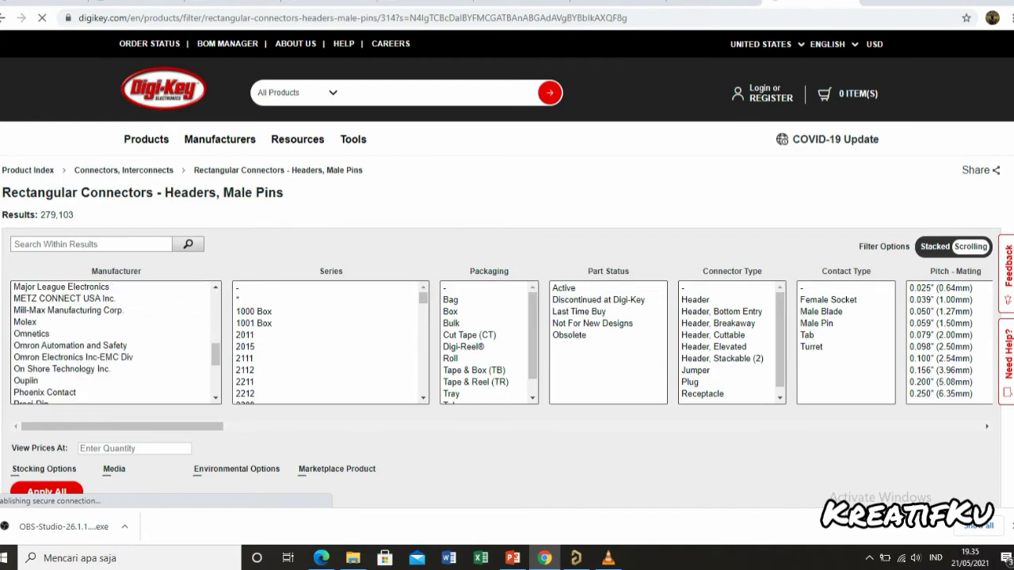
left_click(25, 322)
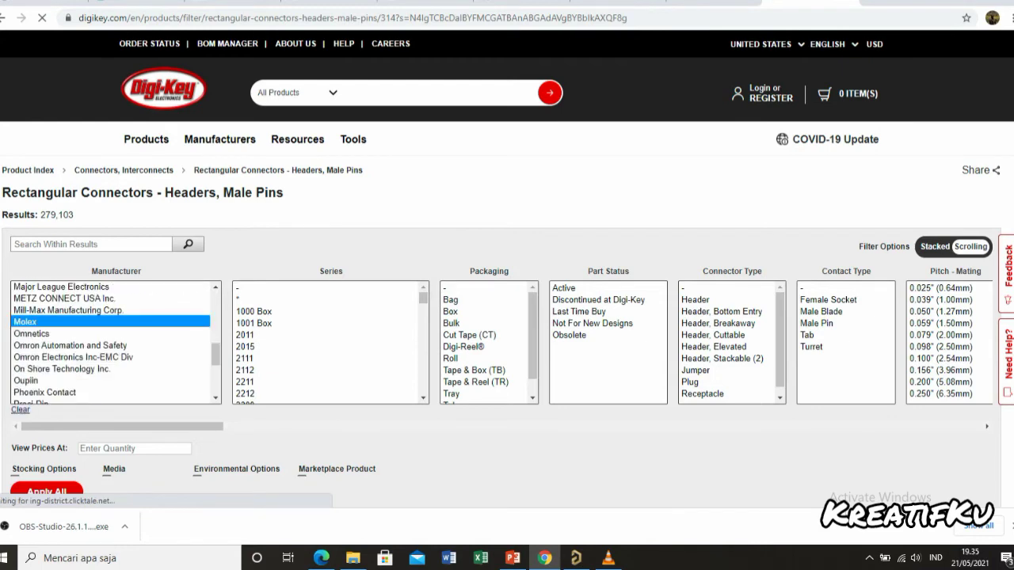
scroll(507, 255, "down", 2)
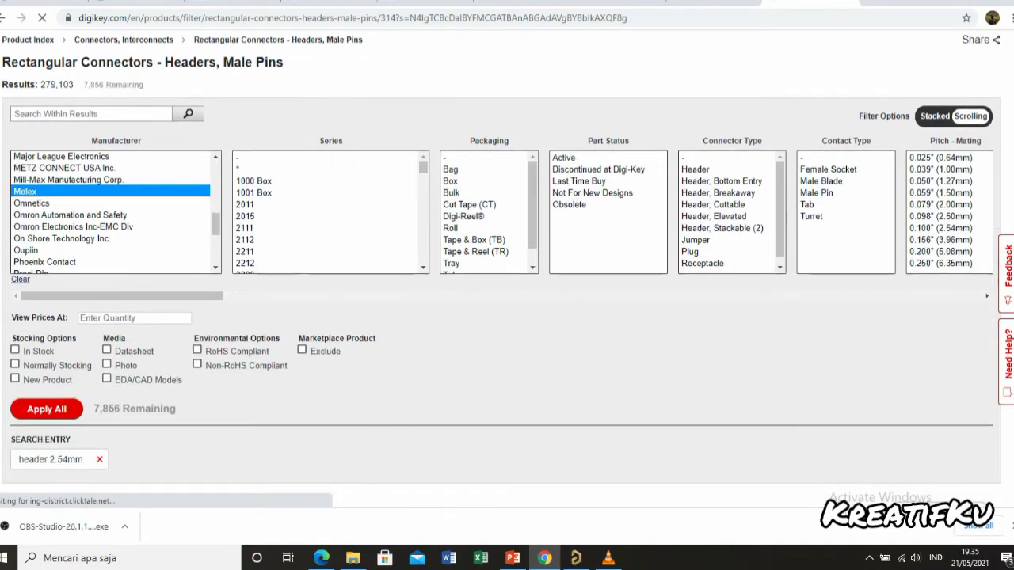
left_click(15, 350)
left_click(107, 378)
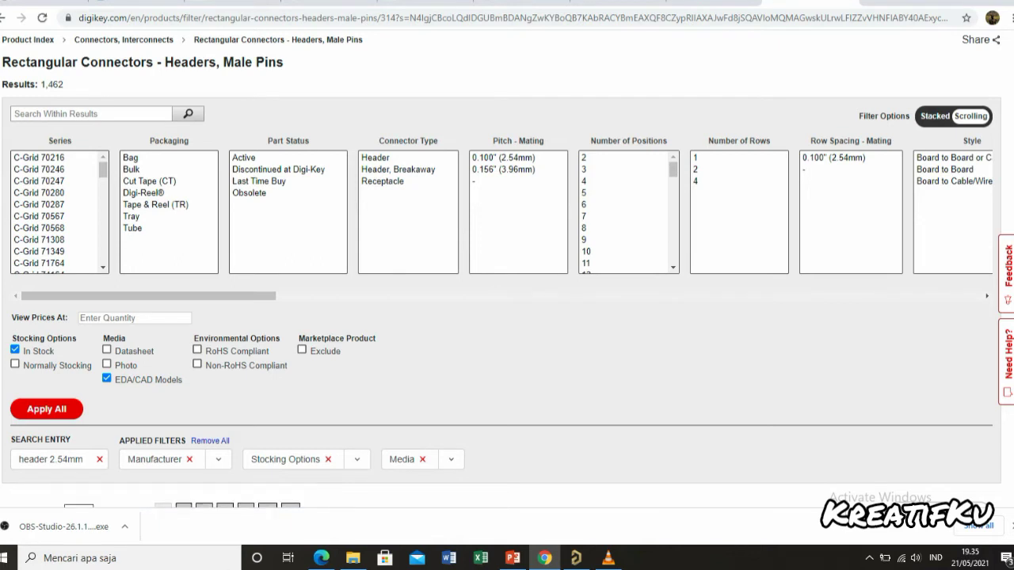
Step: Narrow the header results to 2 positions and 1 row
left_click(585, 157)
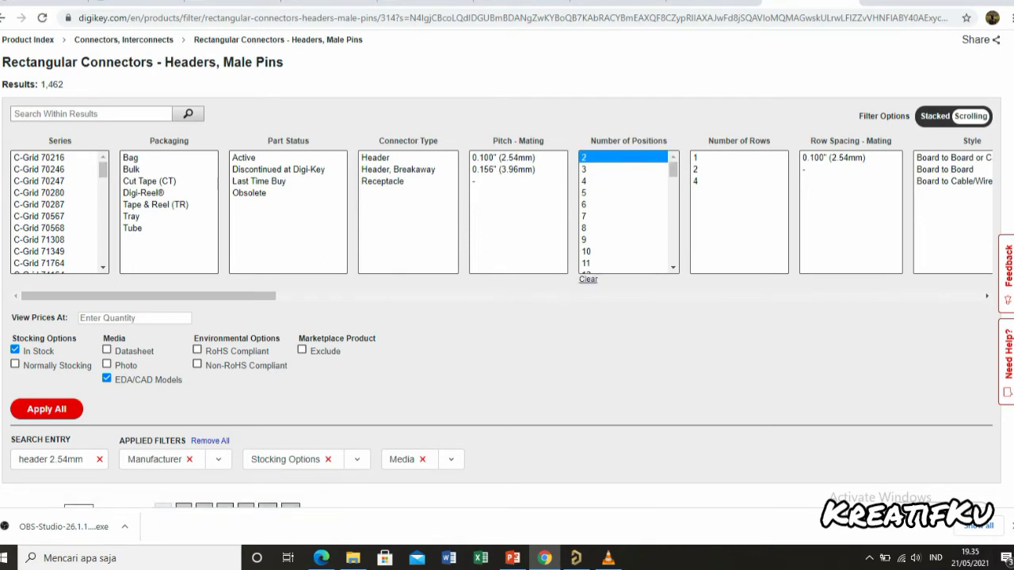
left_click(696, 158)
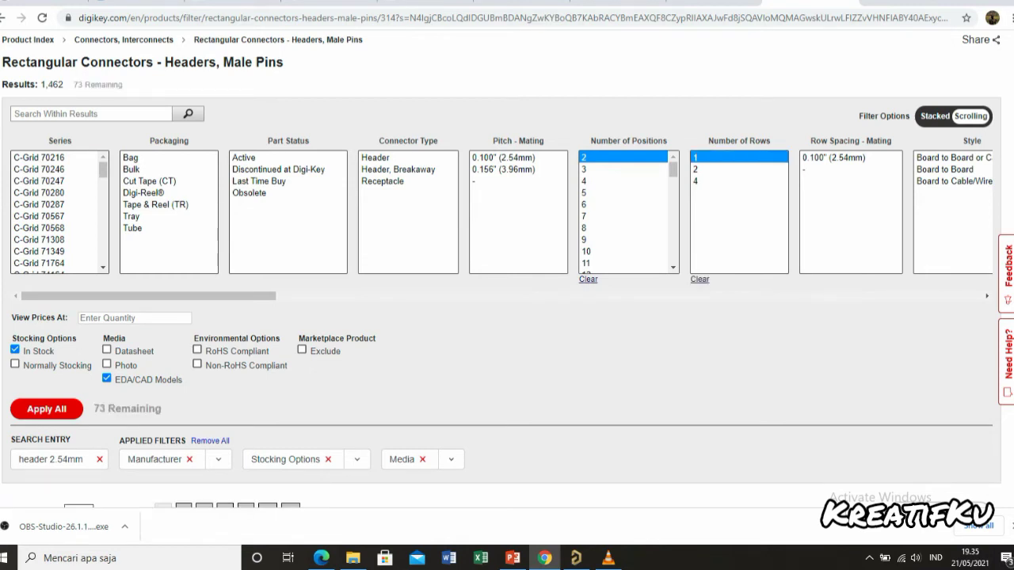
left_click(46, 409)
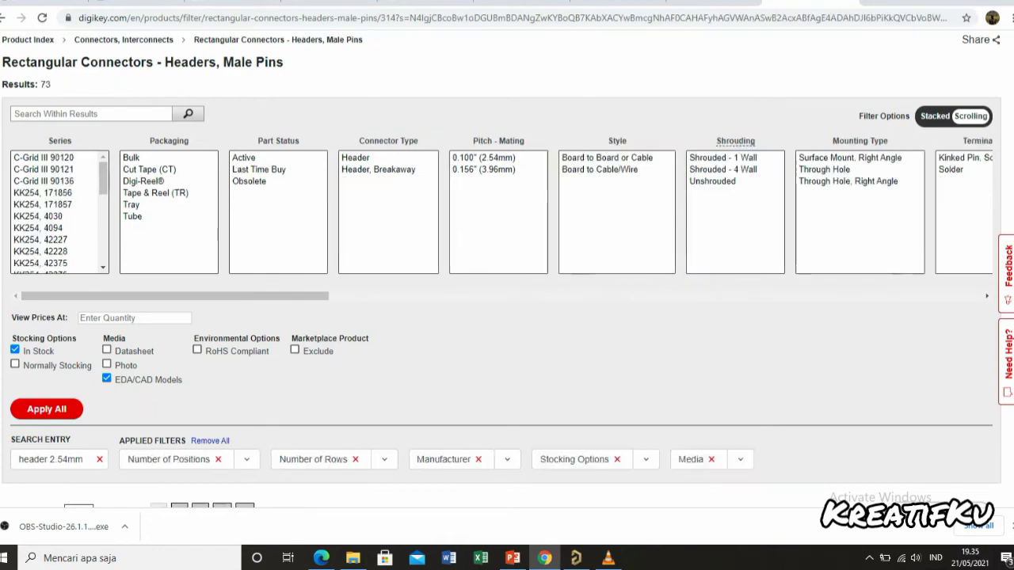
scroll(507, 270, "down", 2)
scroll(507, 317, "down", 3)
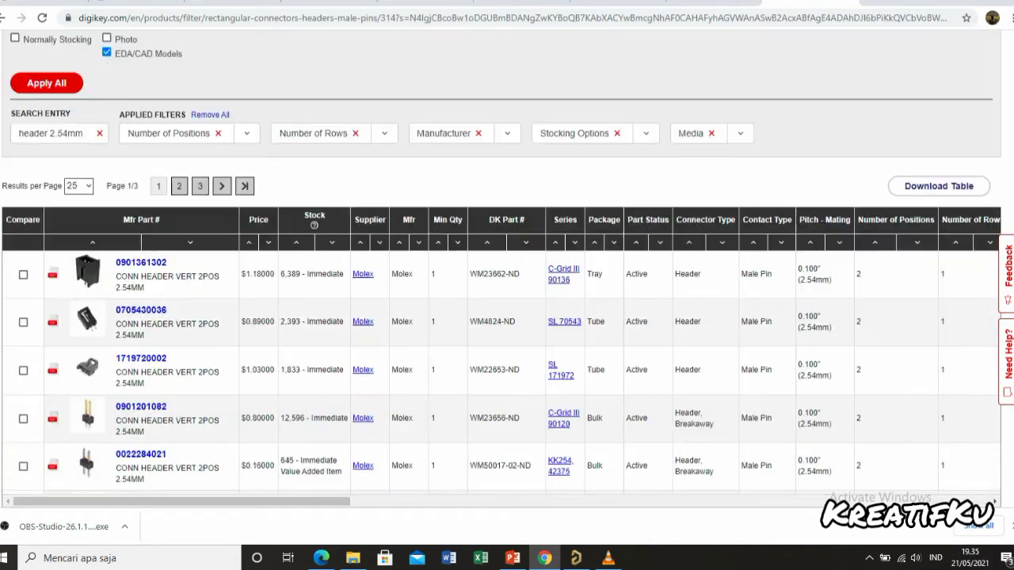
scroll(507, 317, "down", 3)
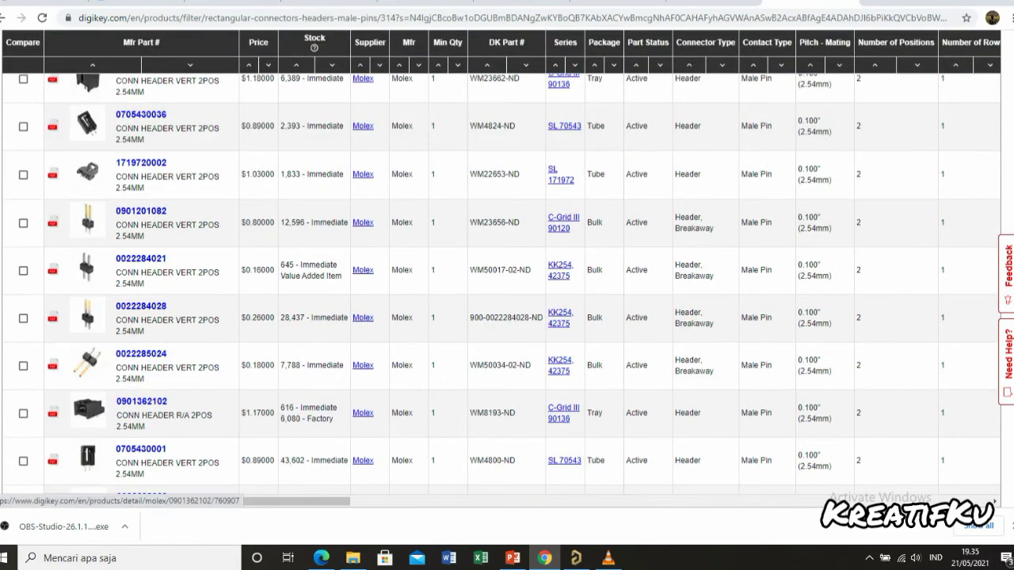
scroll(507, 285, "down", 5)
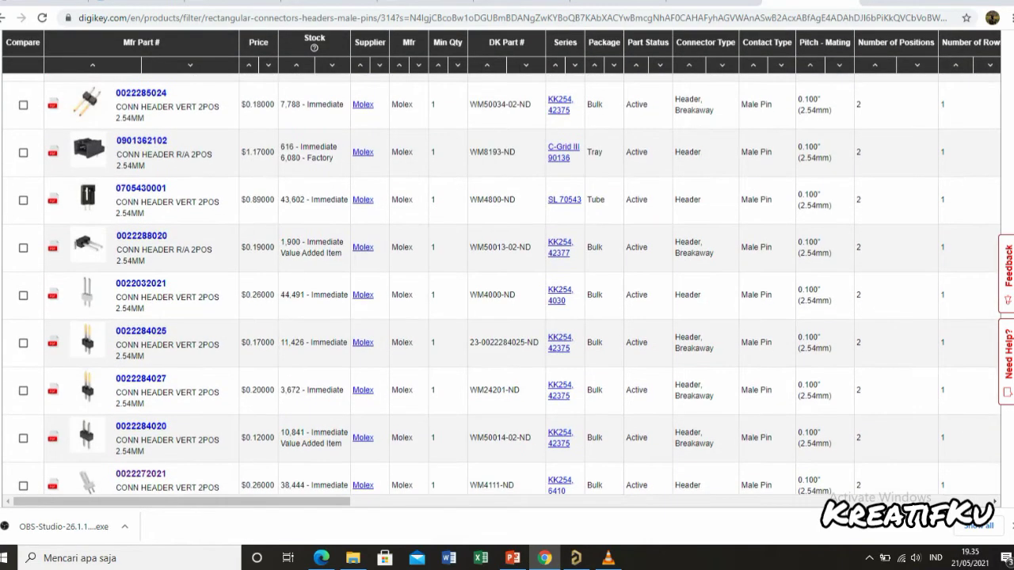
scroll(507, 285, "down", 2)
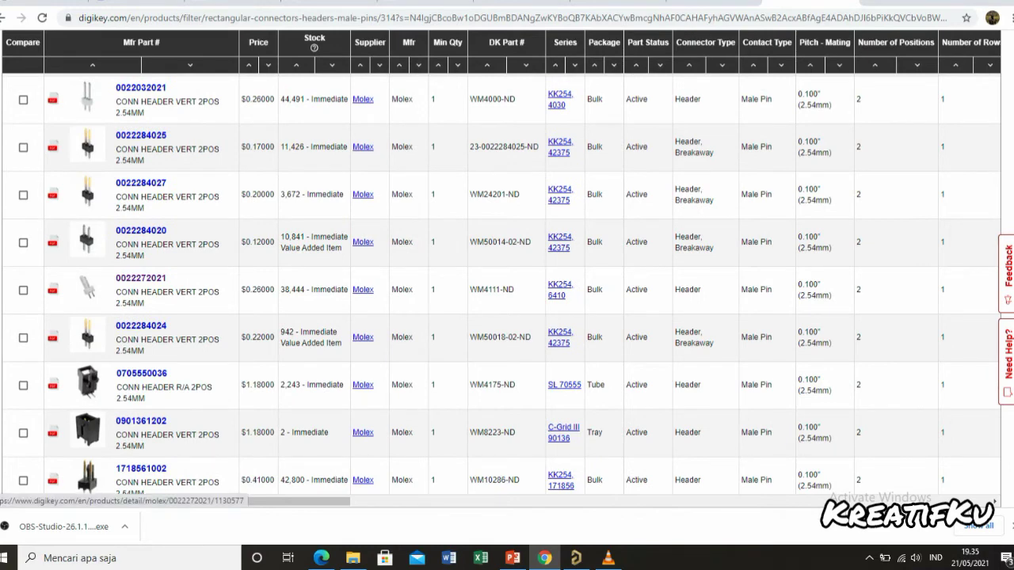
left_click(140, 278)
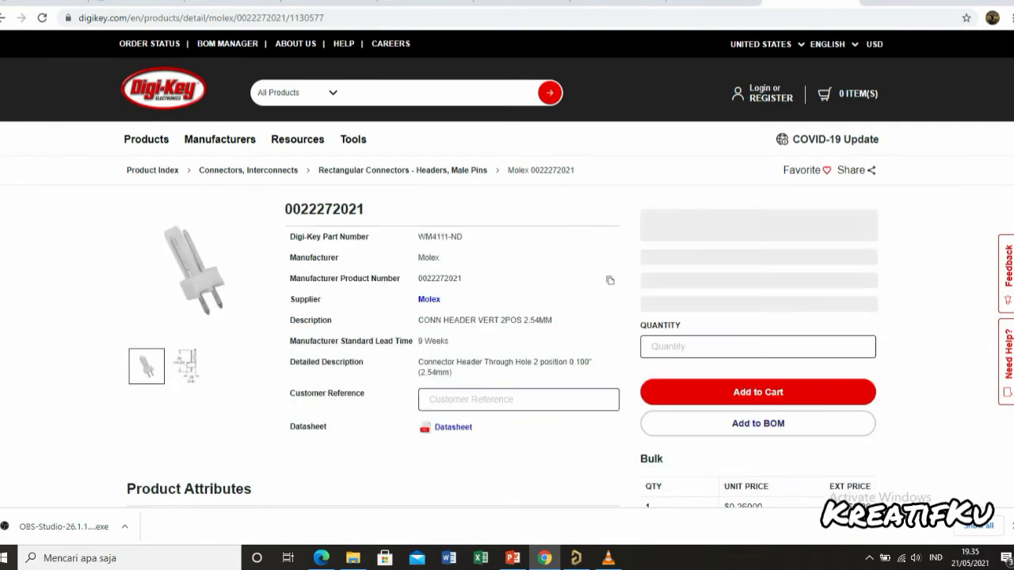
left_click(610, 239)
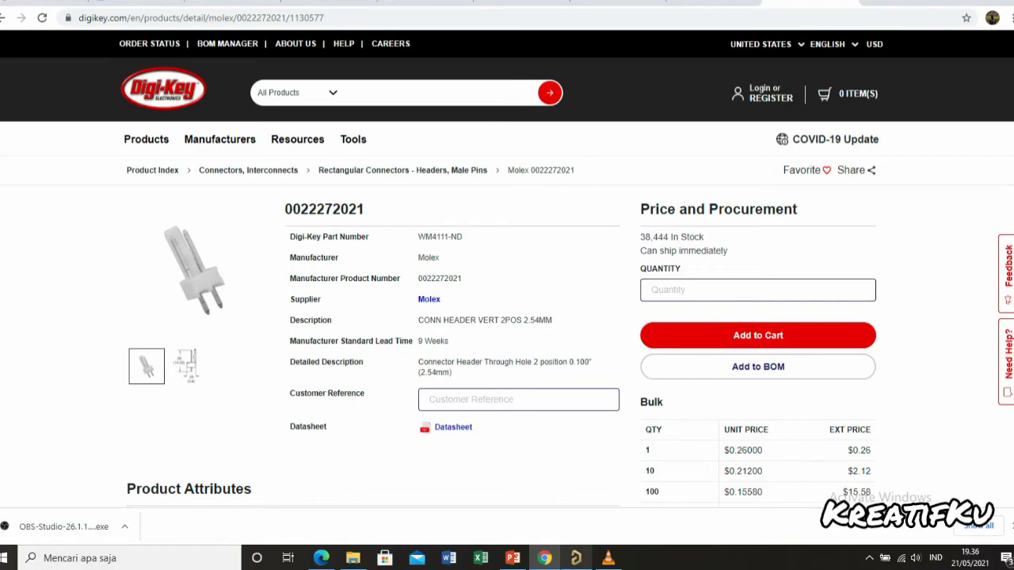
Step: Switch to Altium Designer and run a Part Search for the copied part number WM4111-ND
left_click(577, 558)
left_click(404, 104)
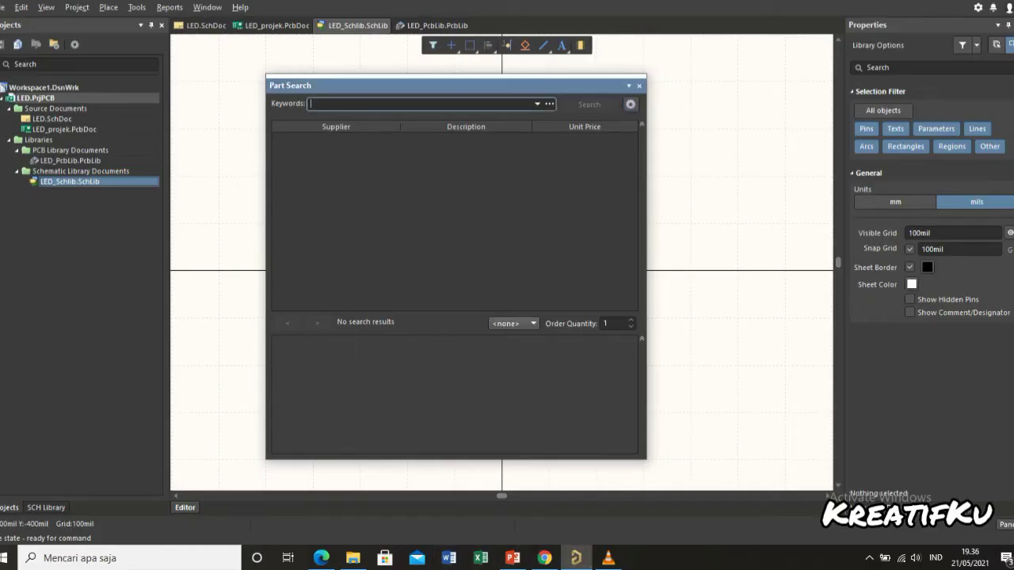
right_click(409, 104)
left_click(444, 164)
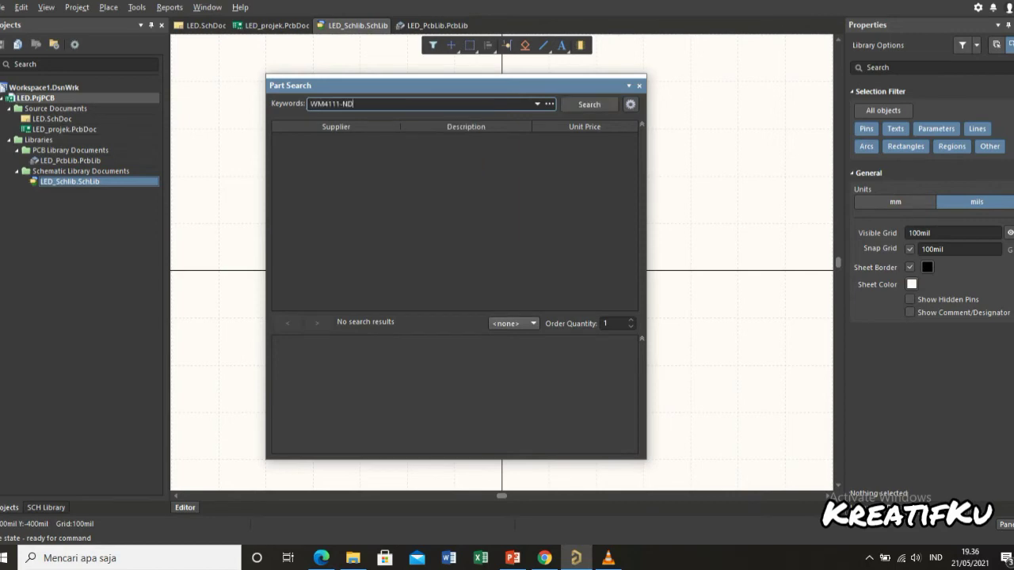
key("Return")
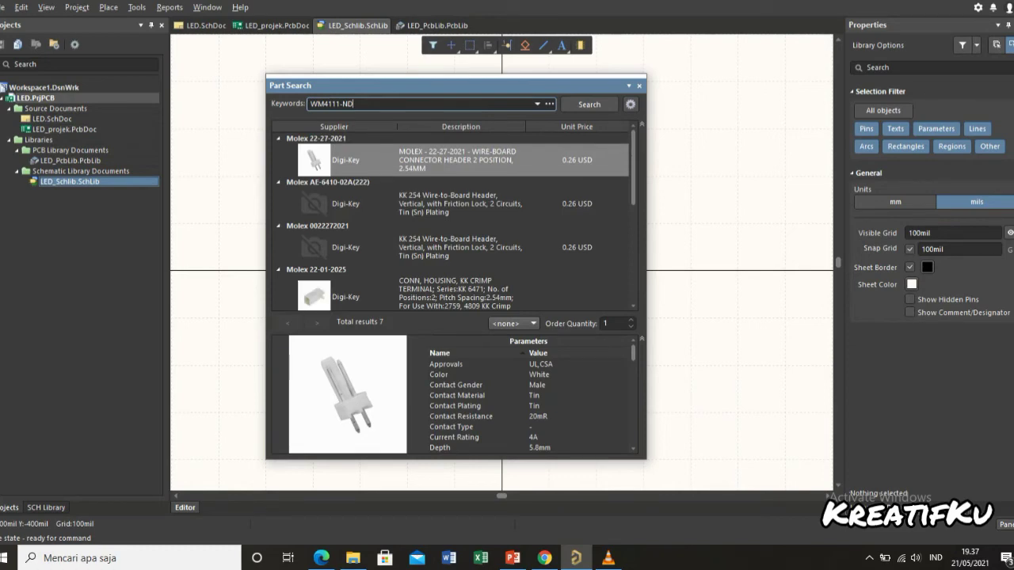
Step: Check the pricing and stock of Molex 22-27-2021, import it into LED_Schlib.SchLib as 22-27-2021, and close Part Search
scroll(531, 396, "down", 10)
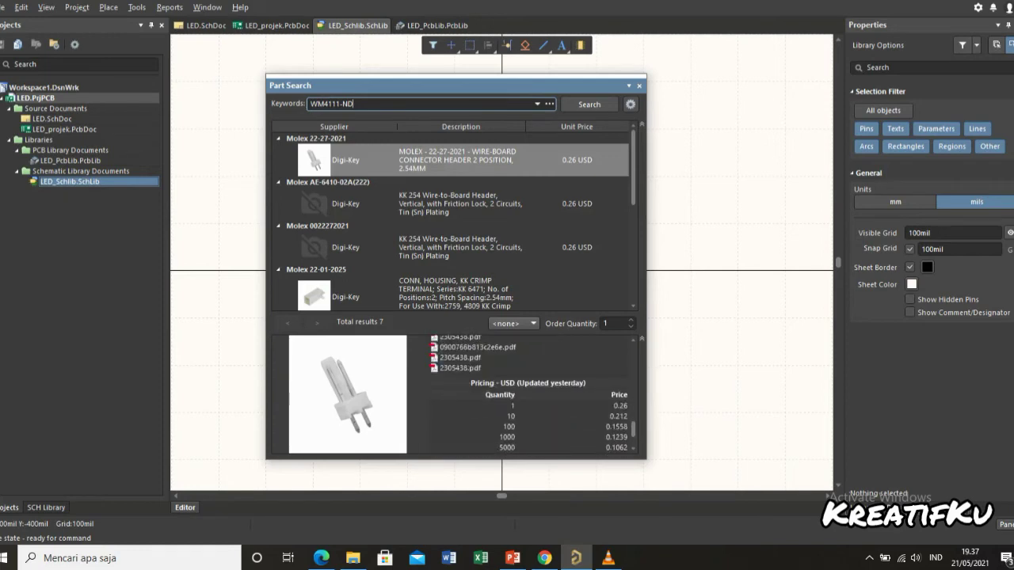
scroll(531, 396, "down", 2)
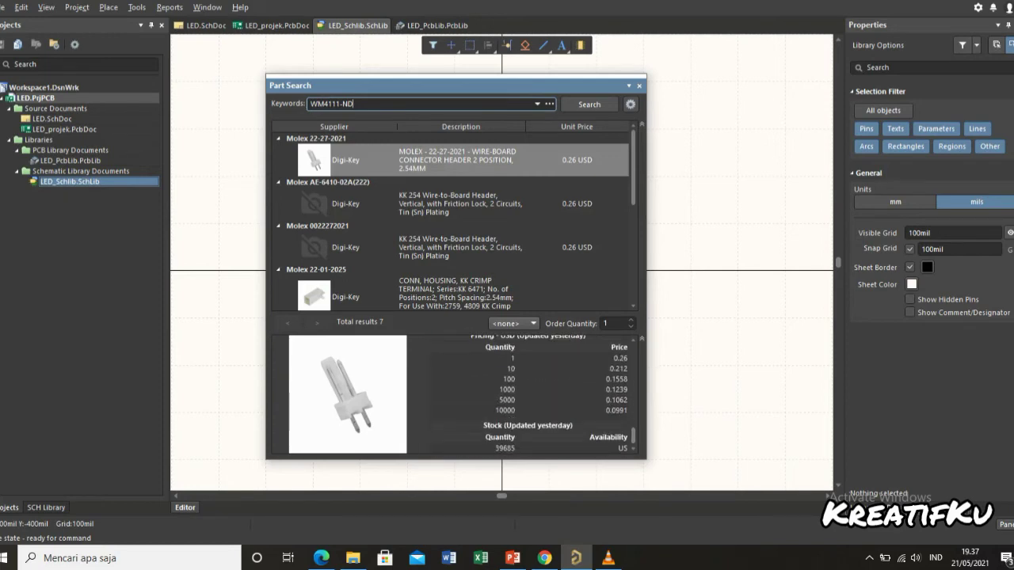
right_click(359, 162)
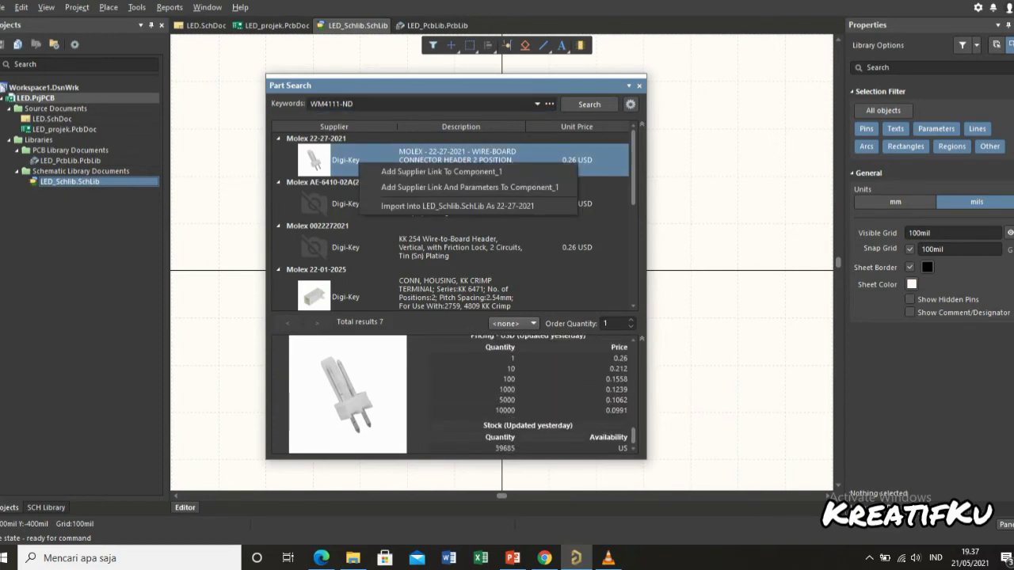
left_click(458, 206)
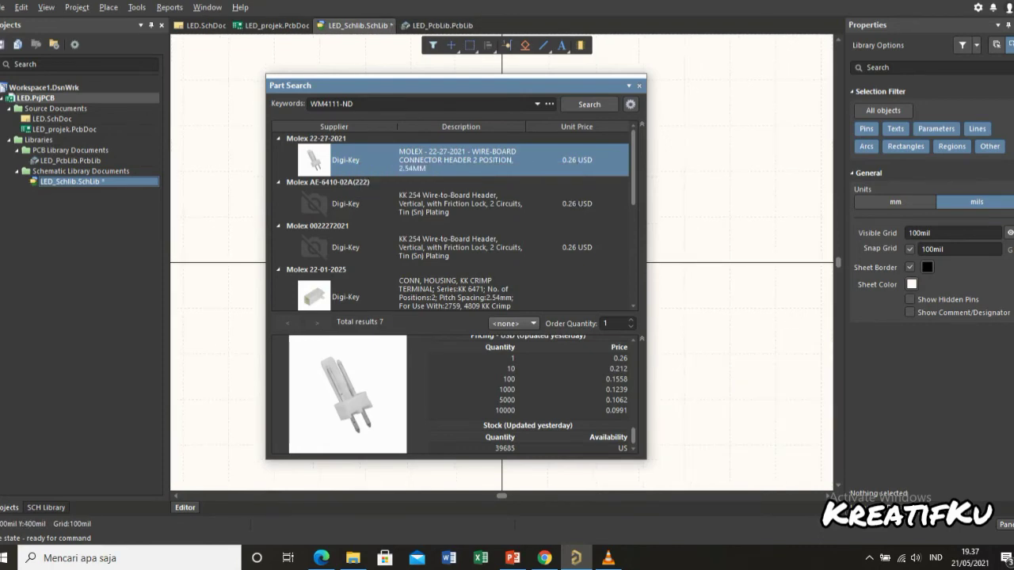
left_click(640, 85)
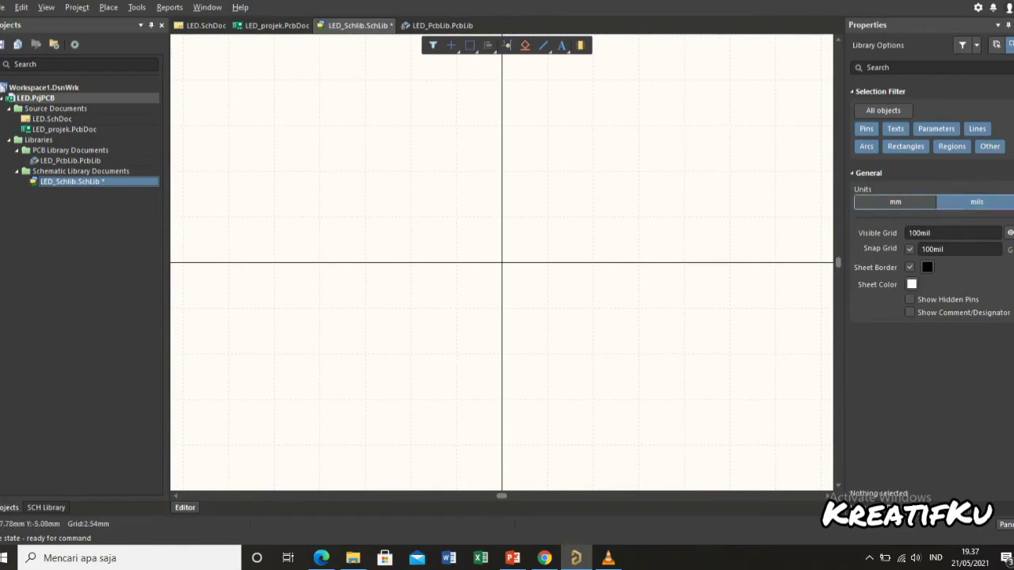
Step: Set the schematic library's units to mm
left_click(895, 201)
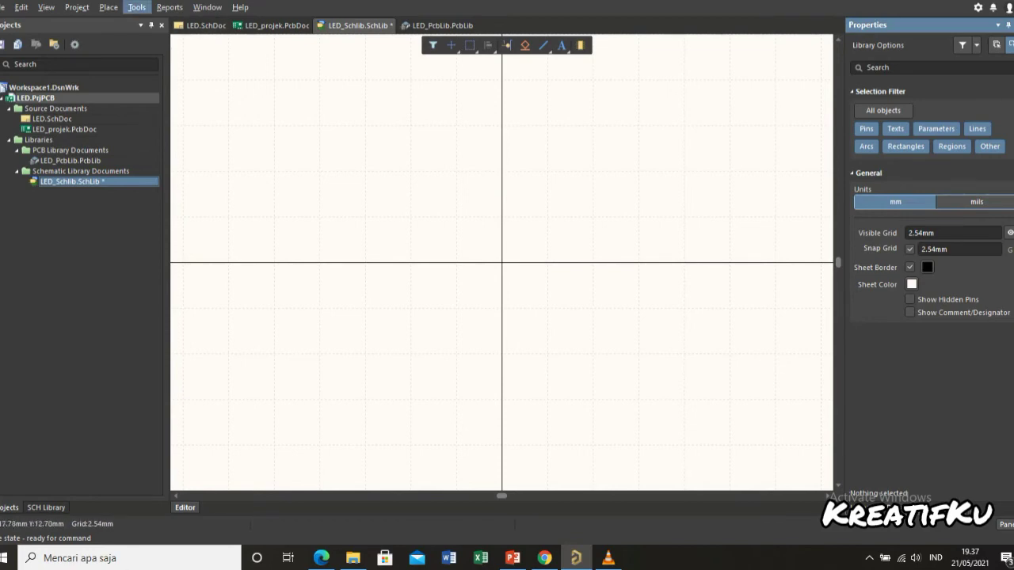
left_click(108, 7)
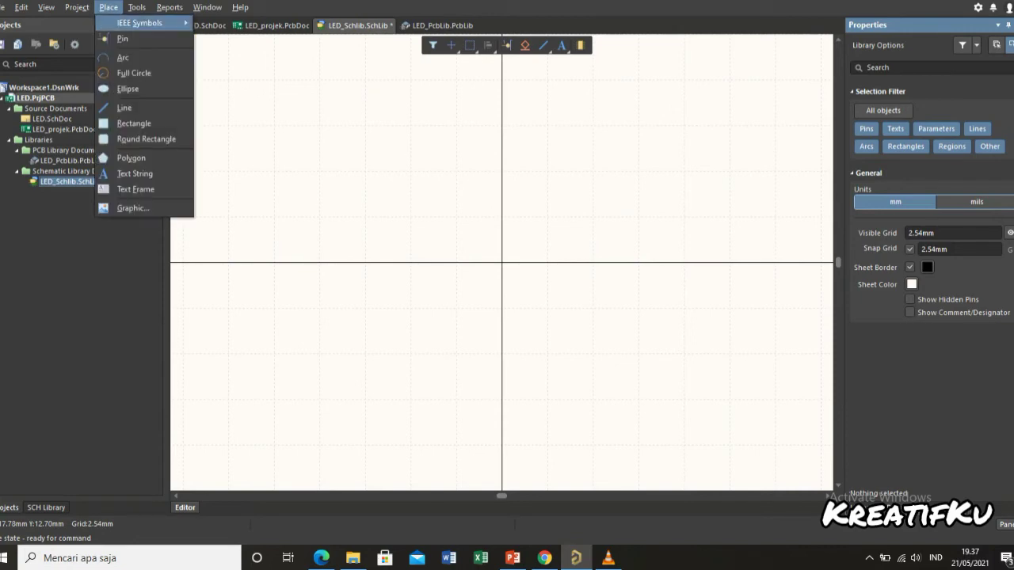
left_click(123, 38)
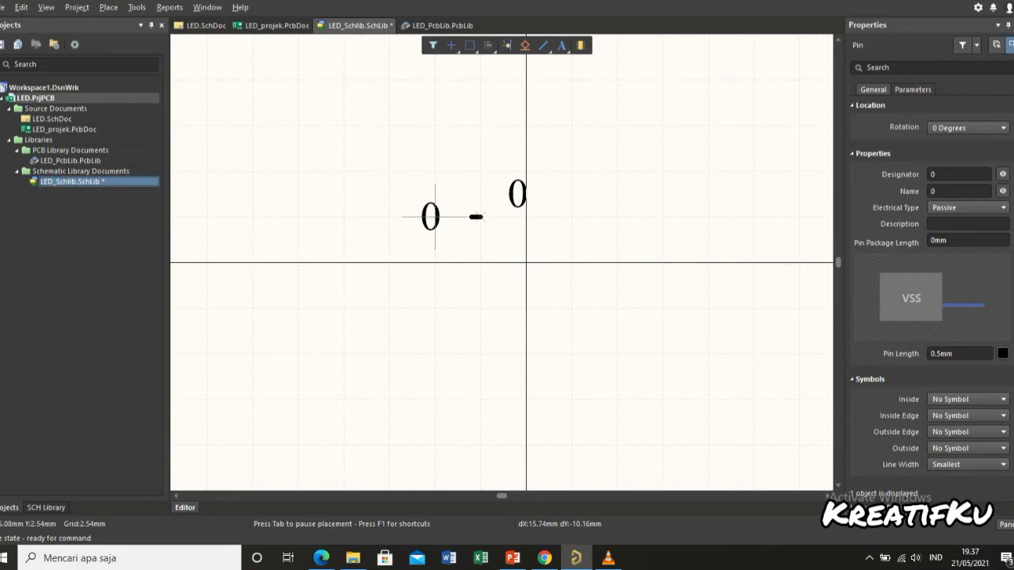
key("space")
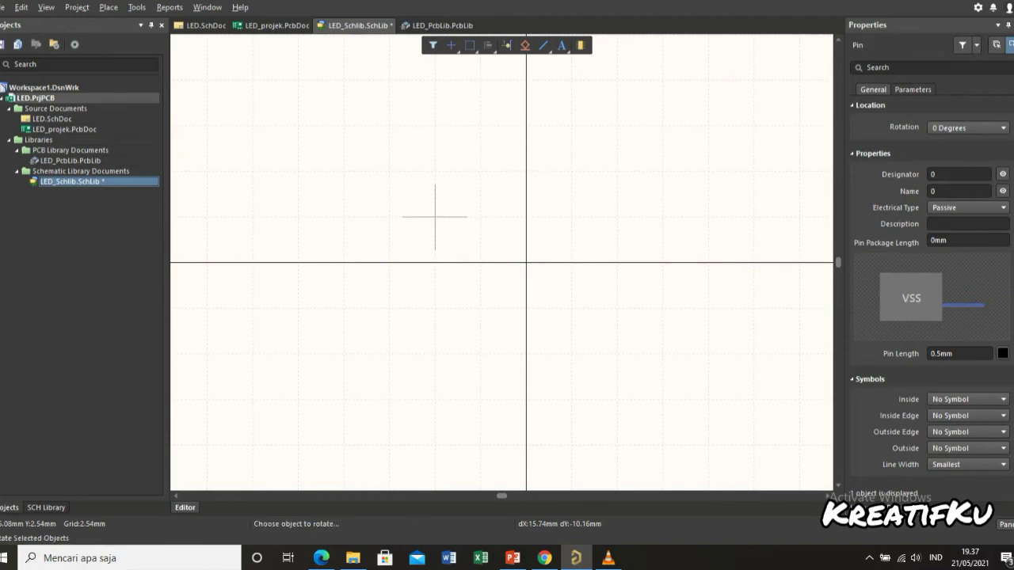
right_click(486, 221)
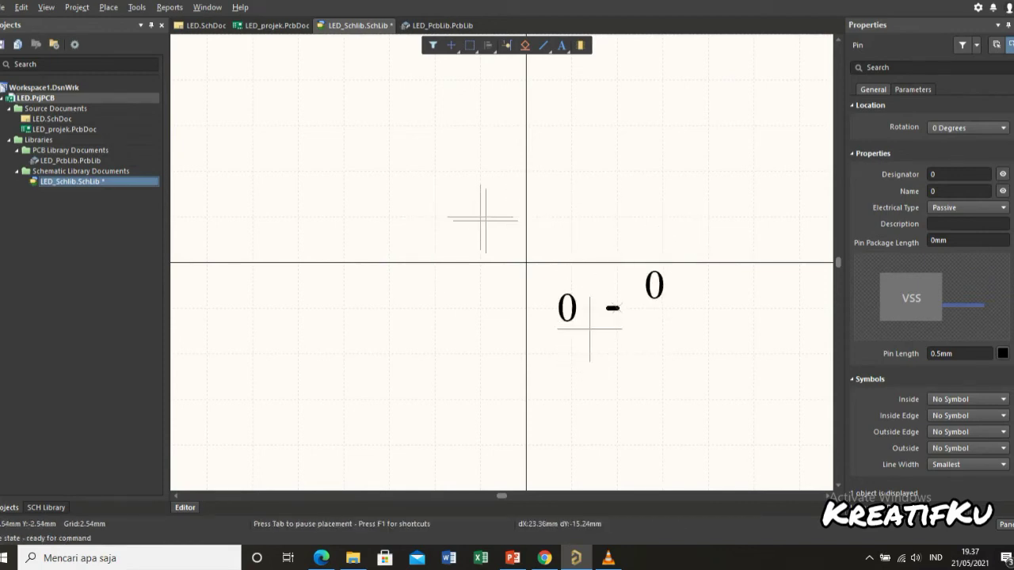
key("Escape")
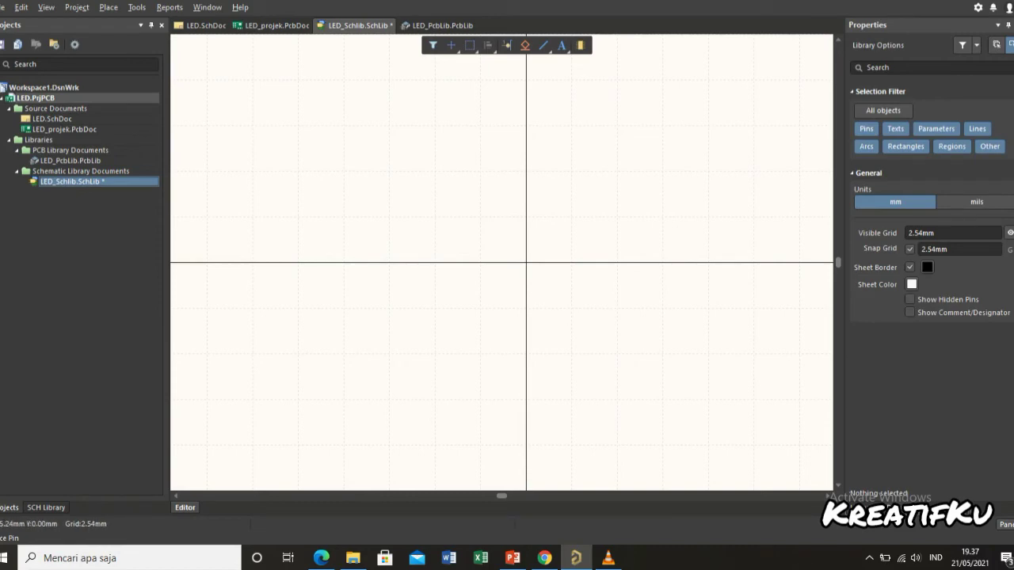
Step: Set the schematic library's units to mils
left_click(976, 202)
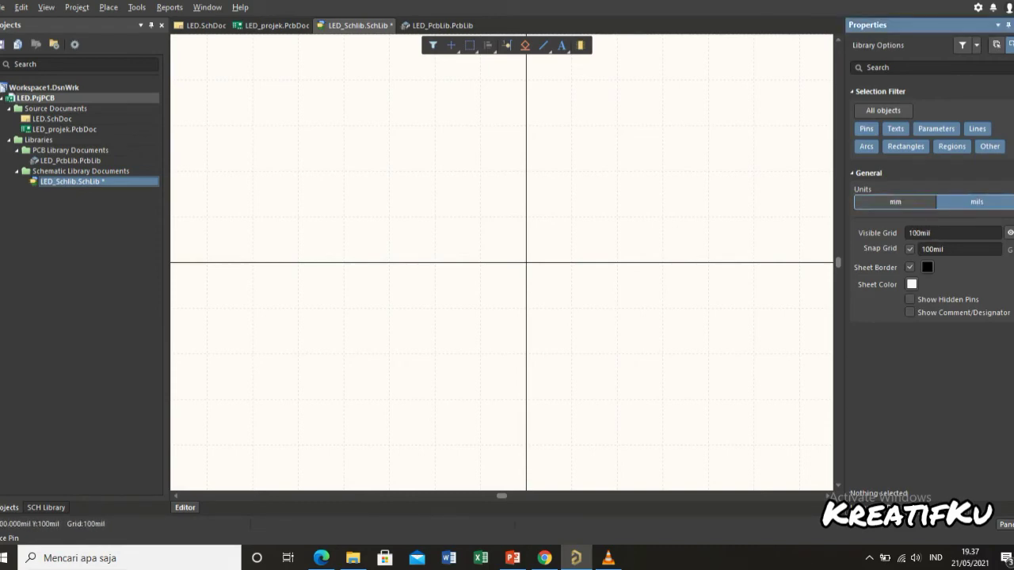
key("p")
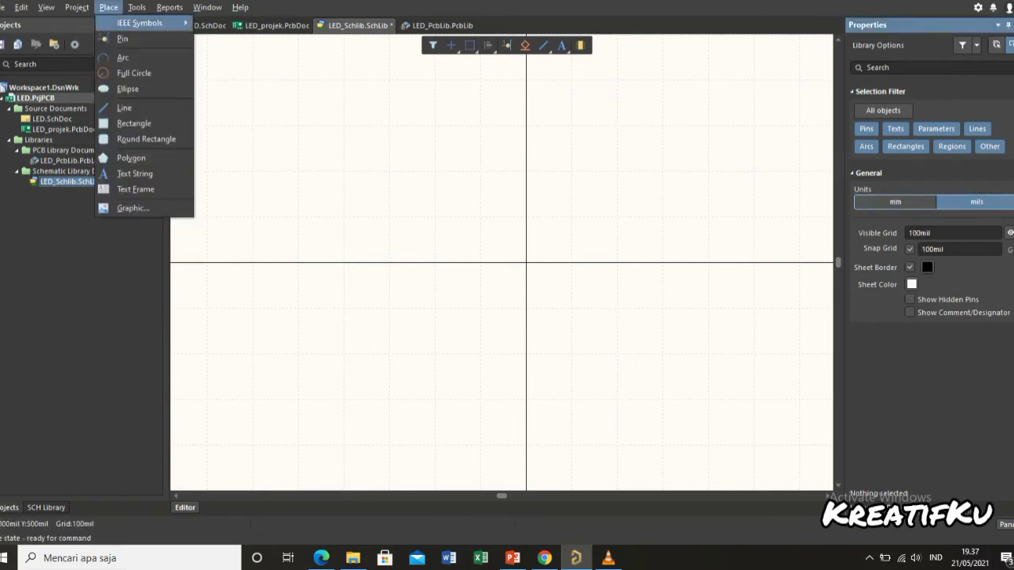
key("p")
key("space")
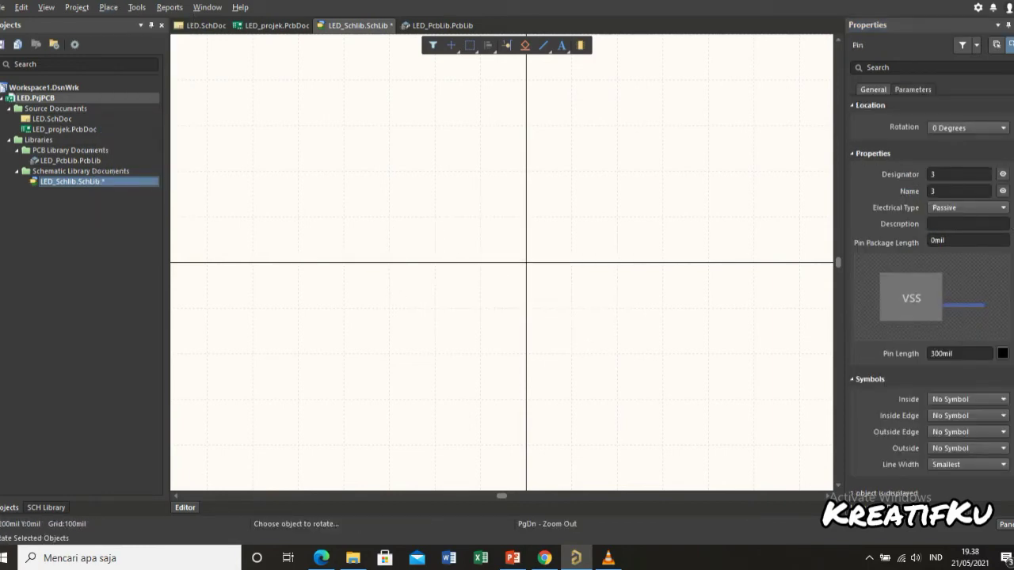
key("Escape")
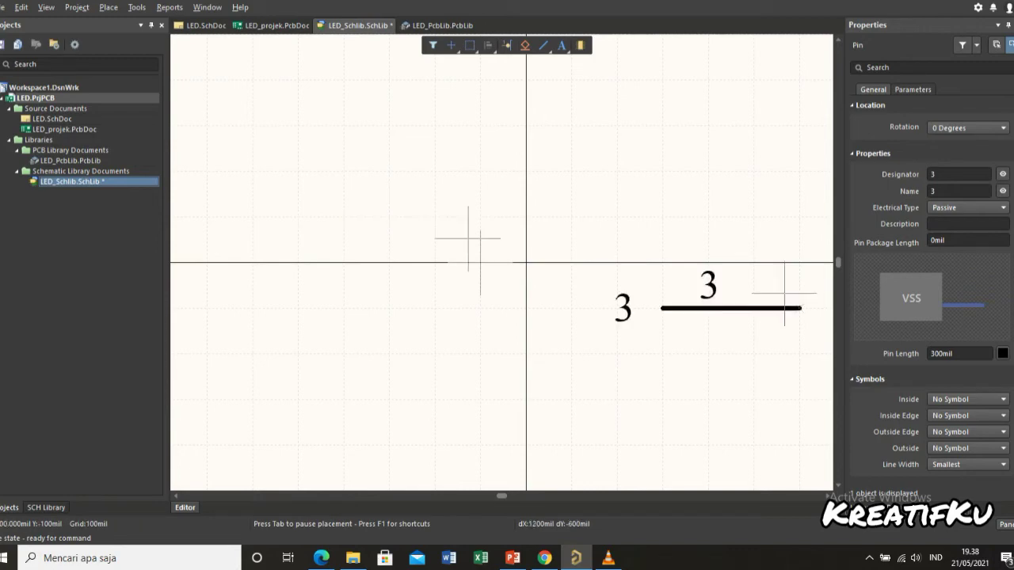
key("Escape")
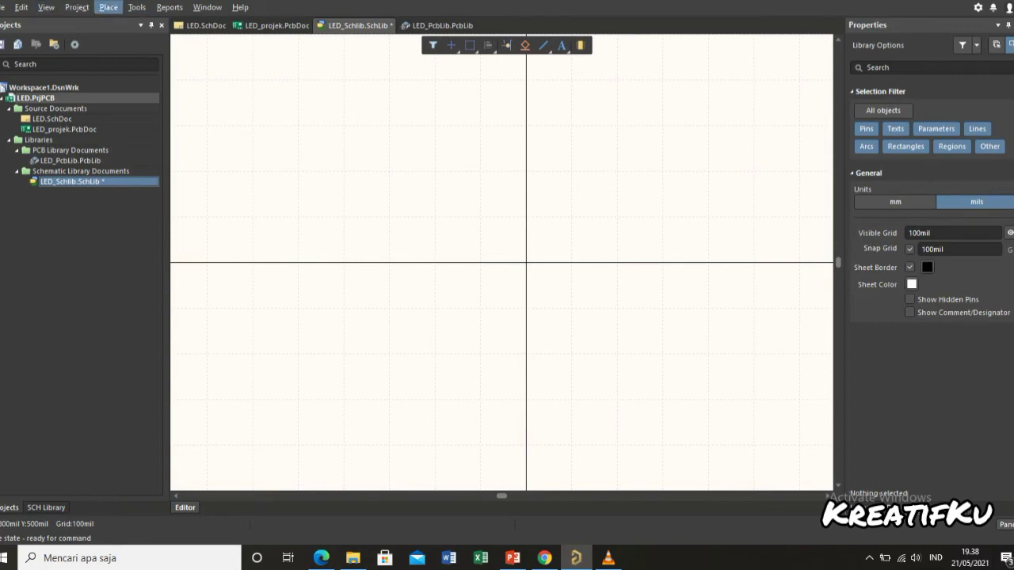
Step: Place a 300 mil passive pin at 0 degrees rotation, located at X 0 mil, Y 100 mil, and end pin placement
left_click(109, 7)
left_click(119, 38)
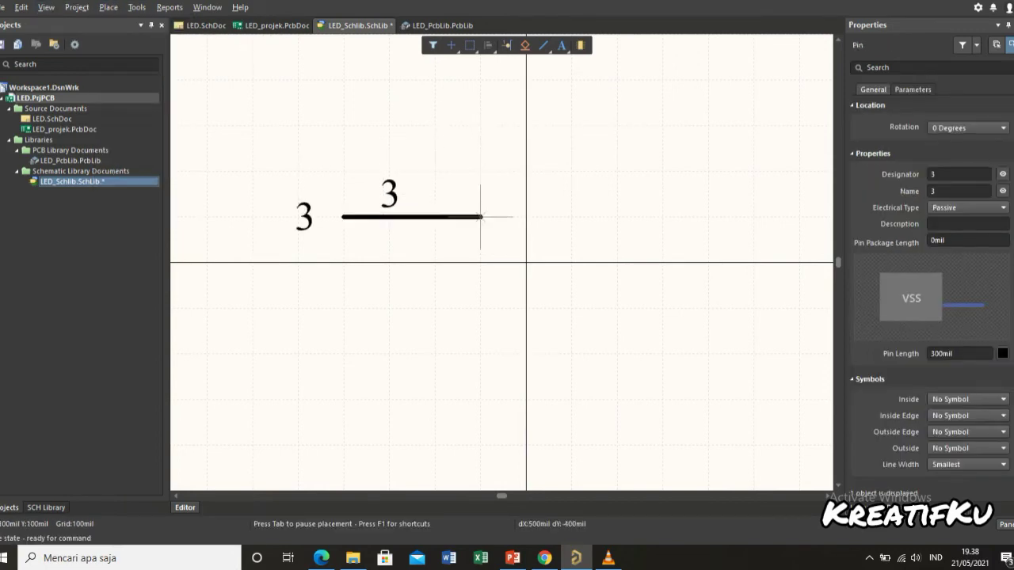
key("space")
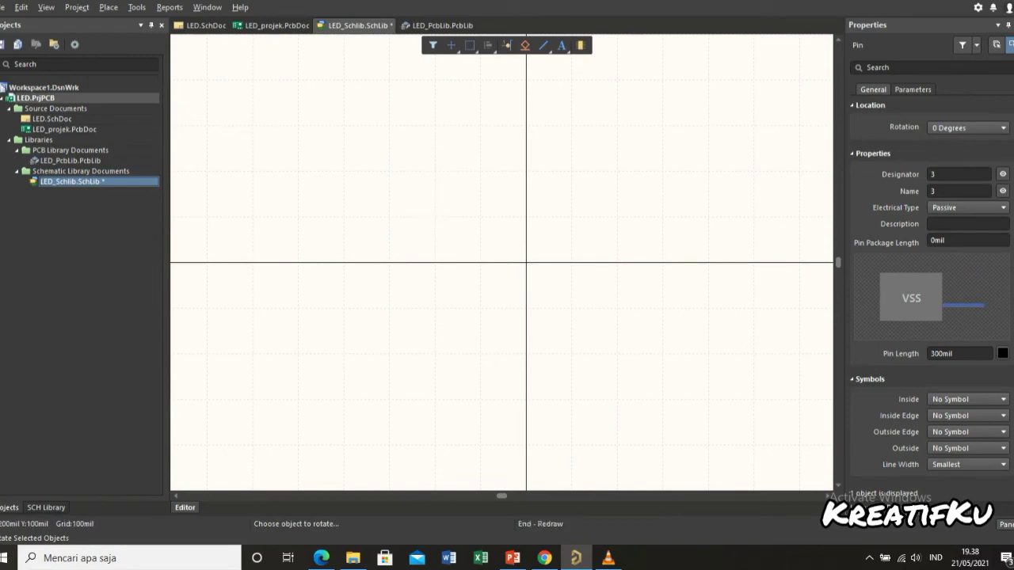
right_click(435, 218)
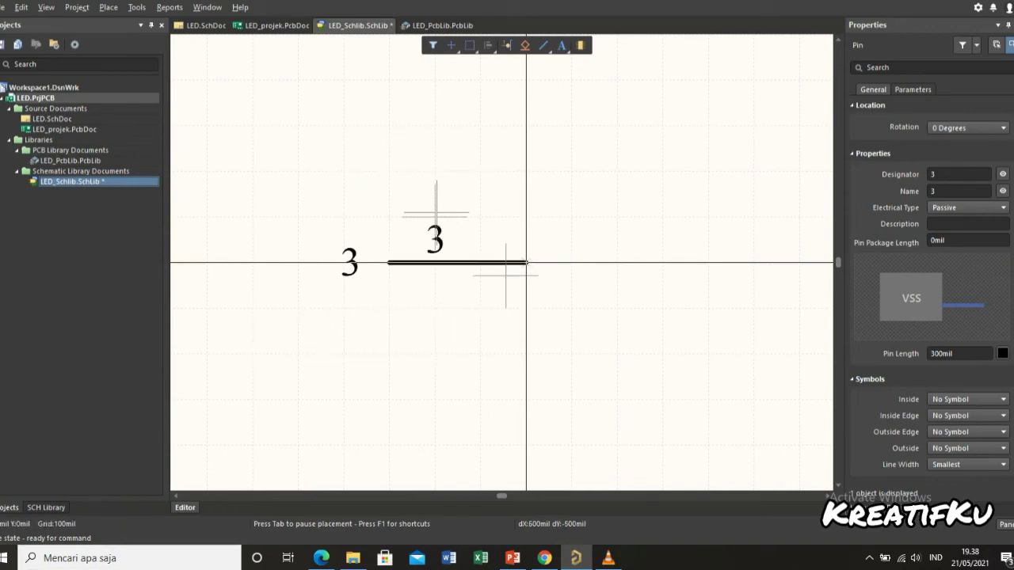
left_click(664, 216)
key("Escape")
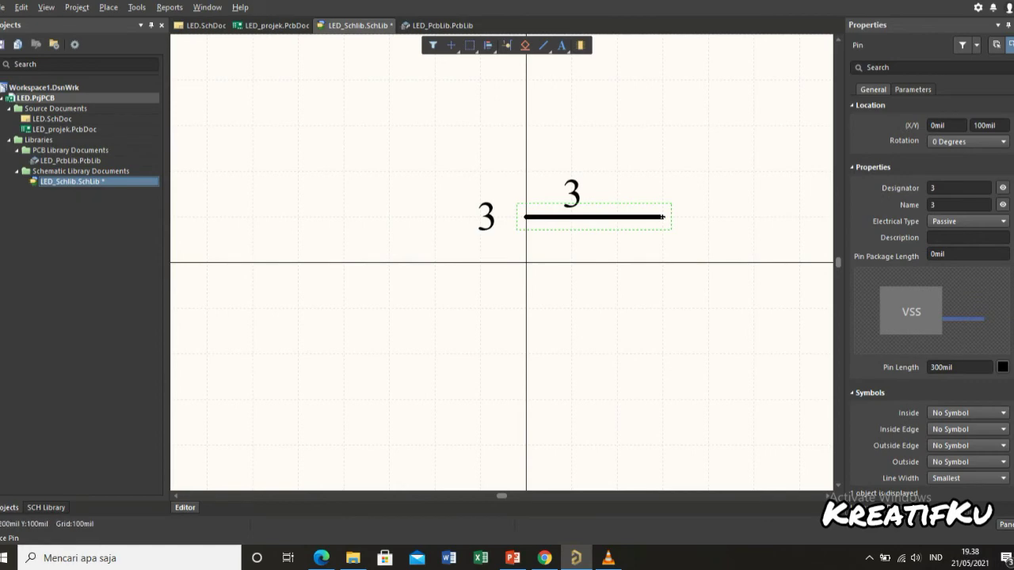
key("Escape")
Step: Rotate the pin by 180 degrees and move it so its body end lies at X 0 mil, Y 100 mil
left_click_drag(664, 216, 617, 308)
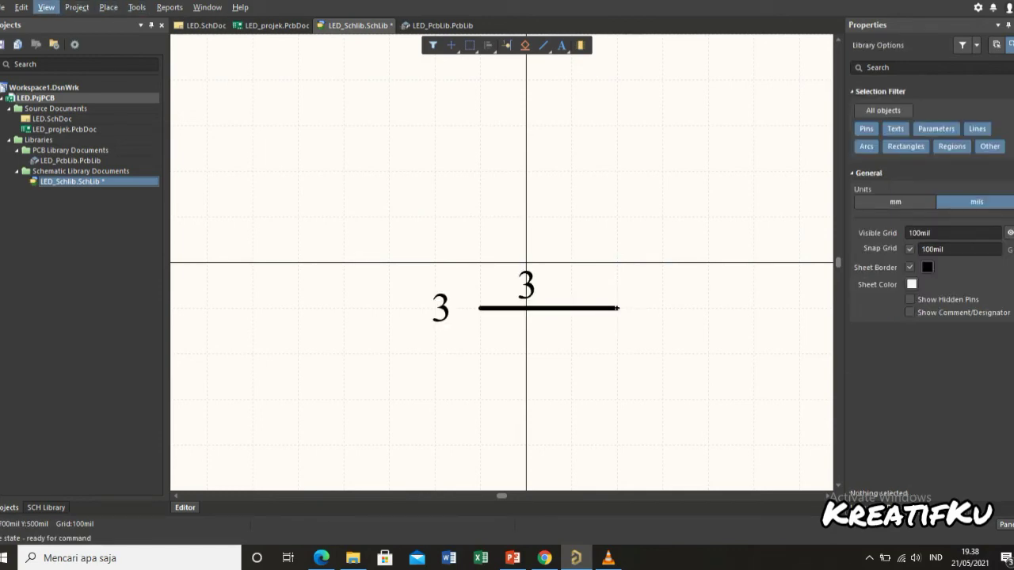
left_click(46, 7)
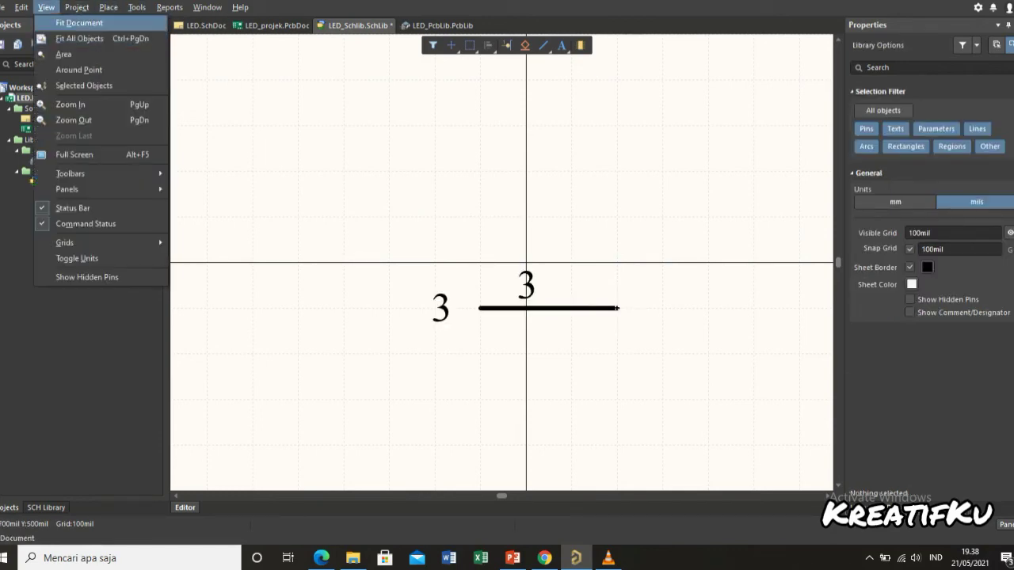
left_click(79, 23)
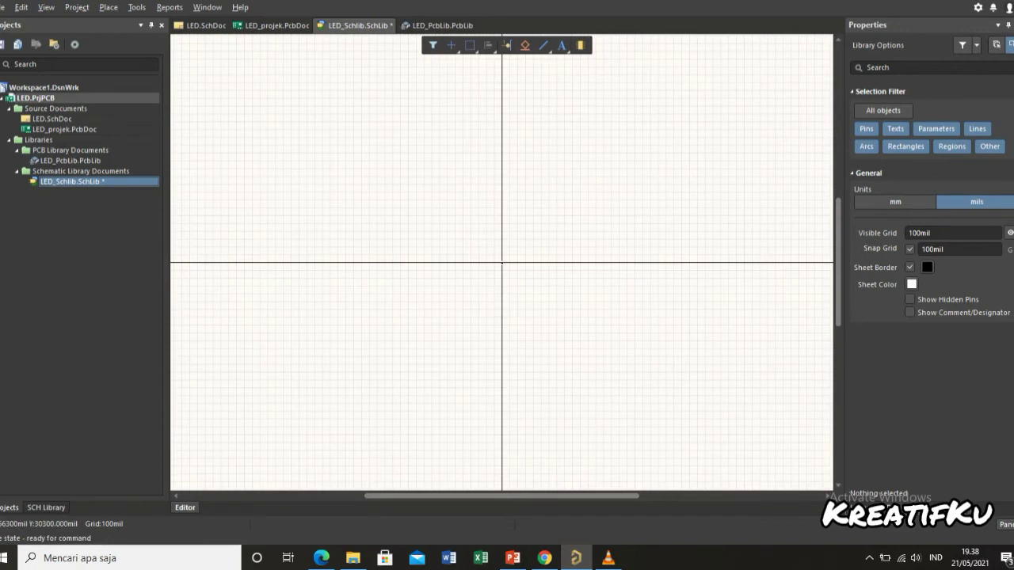
left_click(46, 7)
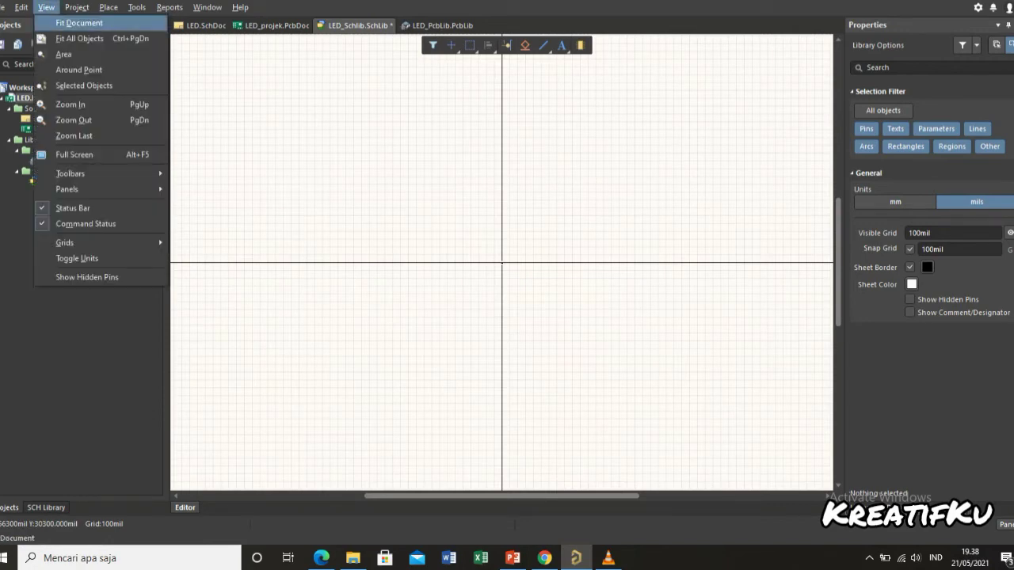
left_click(79, 40)
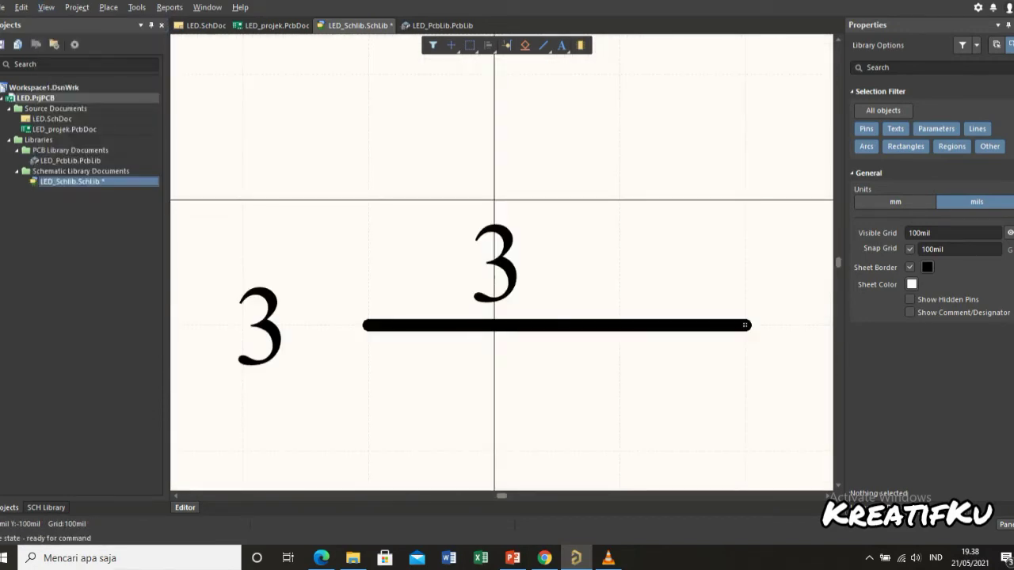
left_click_drag(744, 325, 368, 200)
key("space")
key("space")
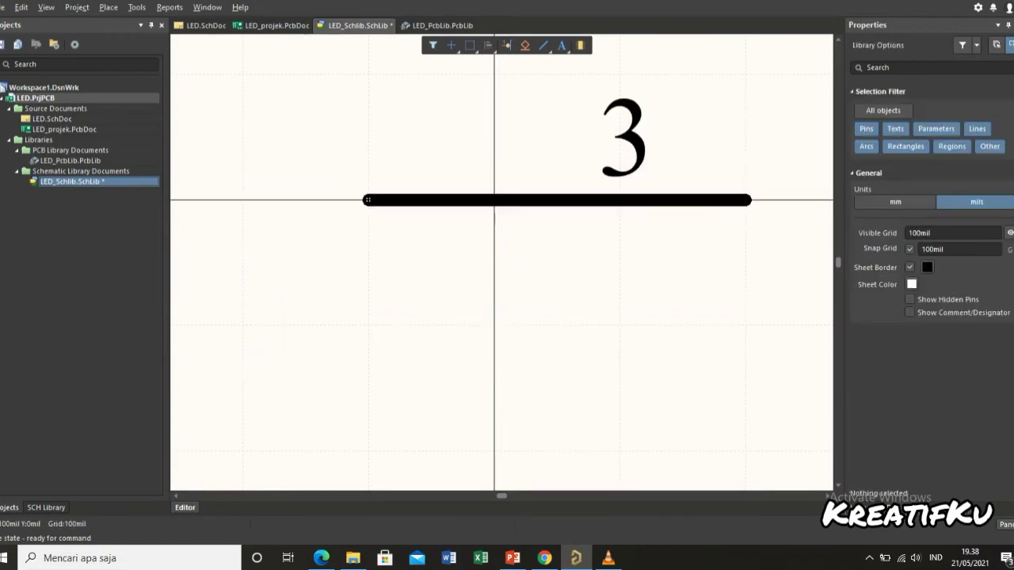
scroll(404, 198, "down", 5, "ctrl")
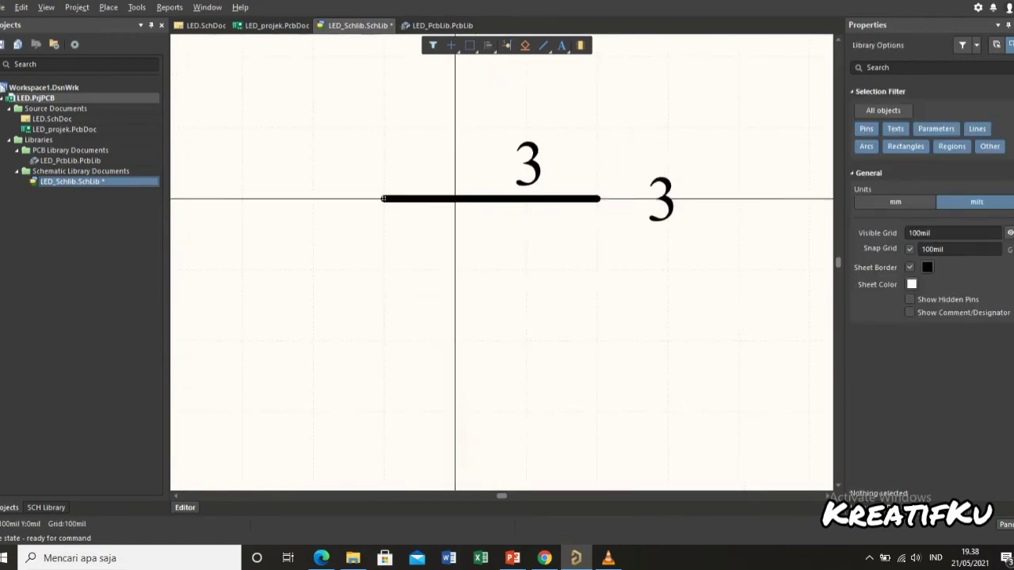
left_click_drag(390, 198, 293, 149)
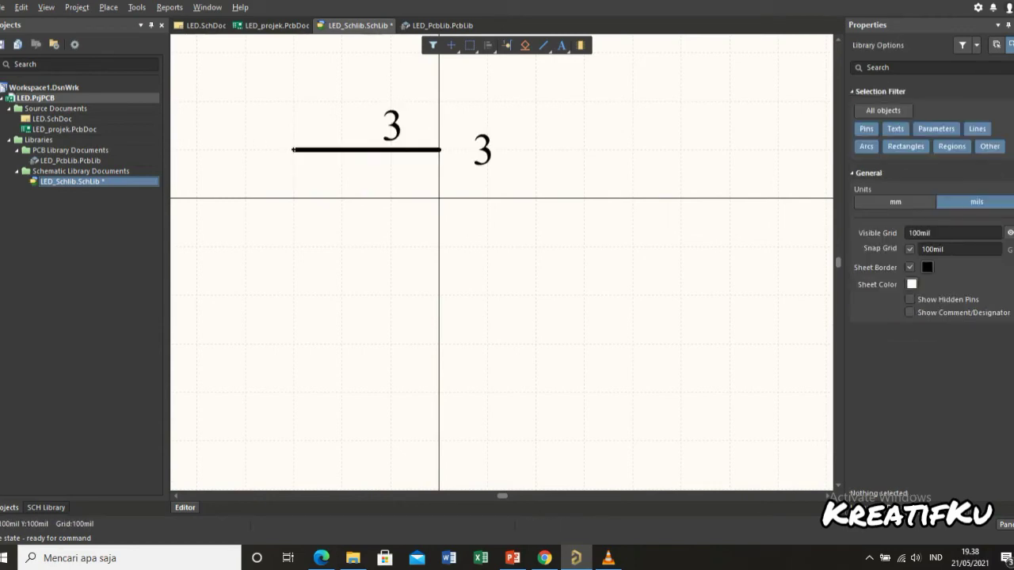
Step: Set both the designator and the name of the placed pin to 1
double_click(391, 150)
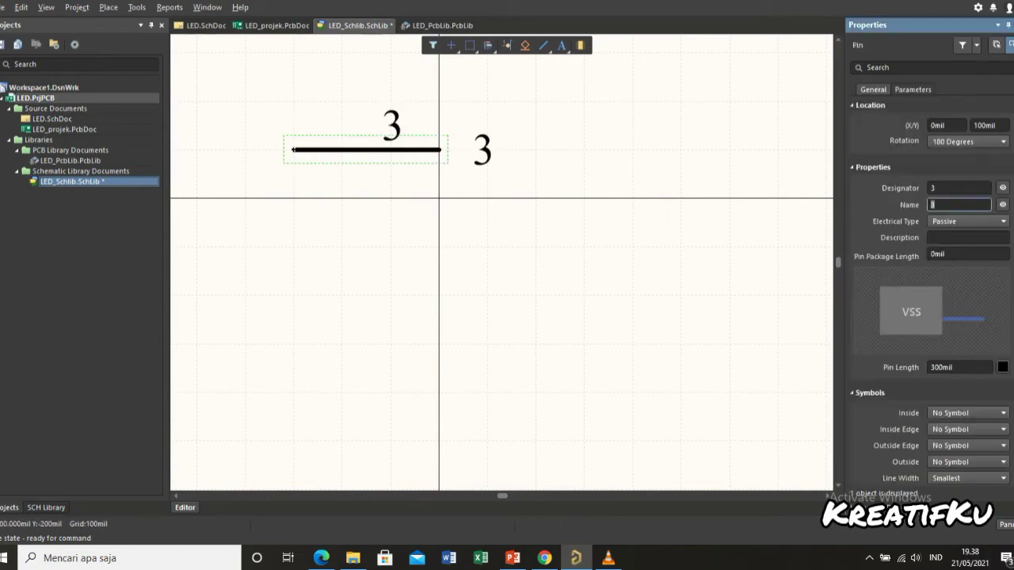
double_click(947, 188)
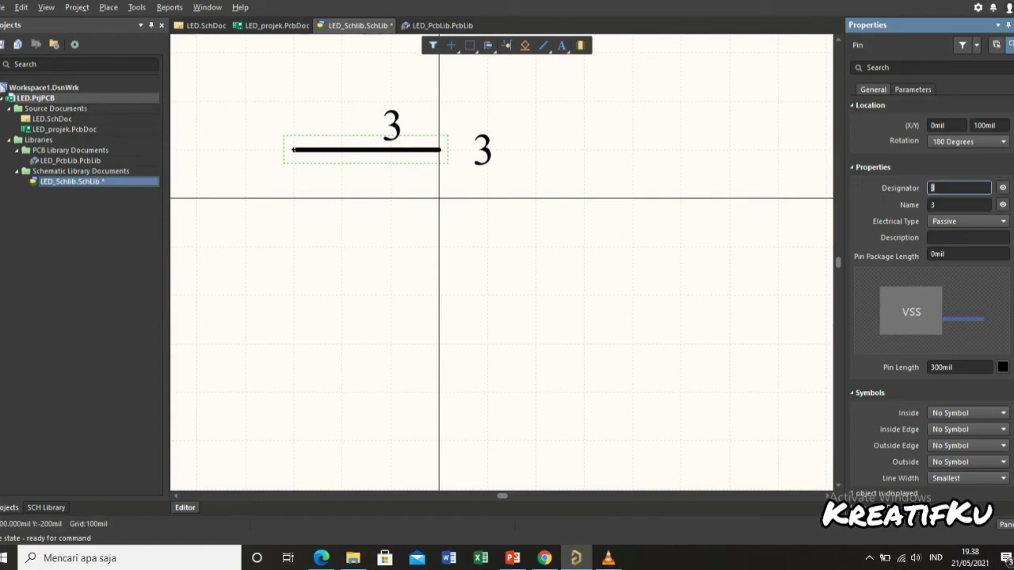
type("1")
key("Tab")
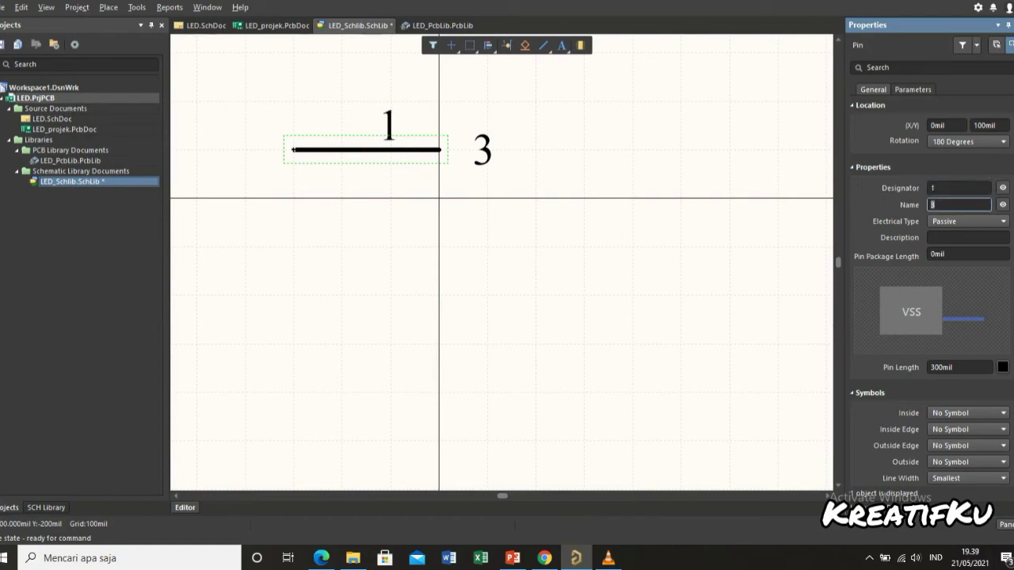
type("1")
left_click(913, 88)
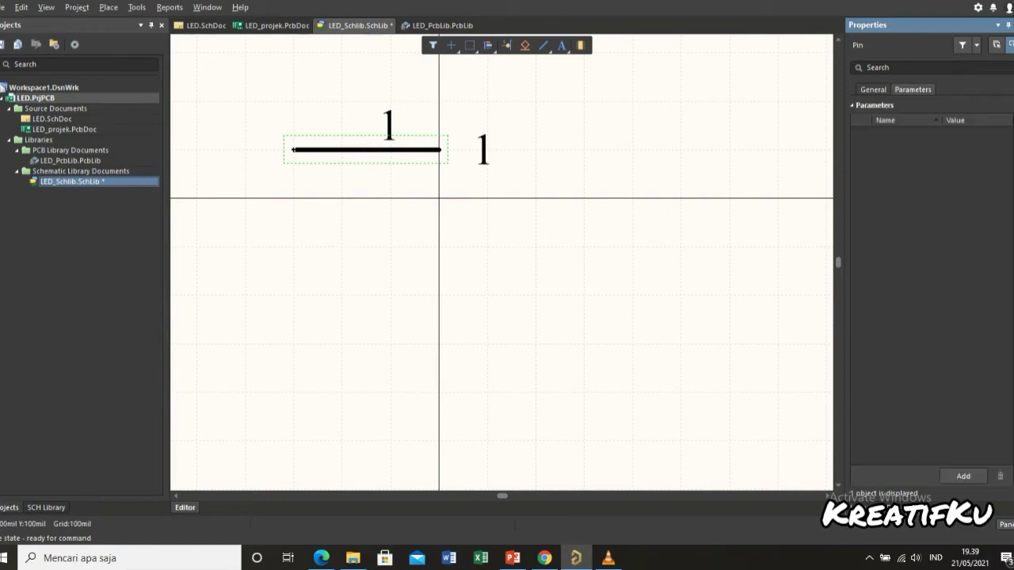
left_click(707, 200)
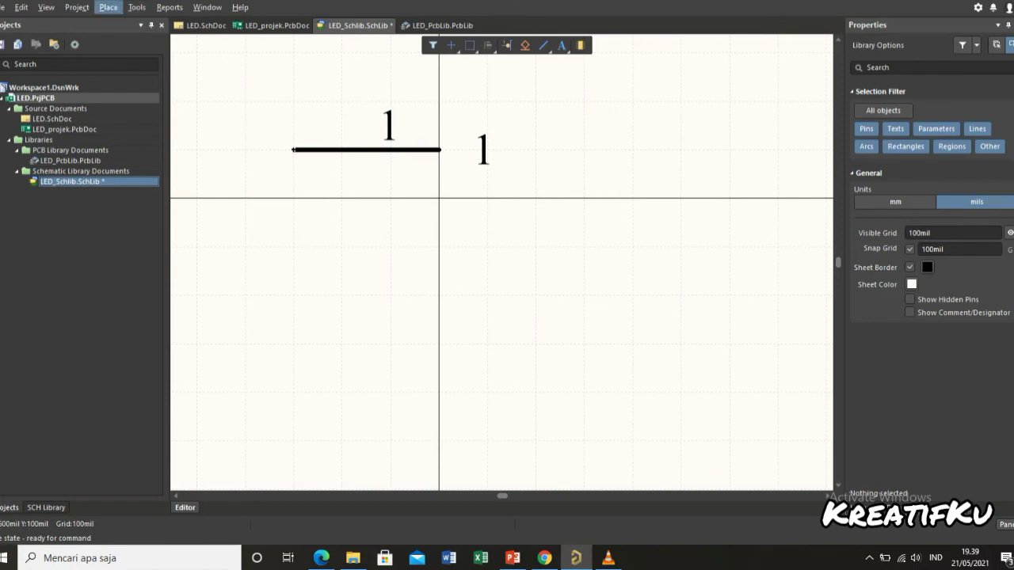
Step: Place pin 2, rotated 180 degrees, 200 mil below pin 1 with its body end at X 0 mil, Y -100 mil
left_click(109, 7)
left_click(131, 38)
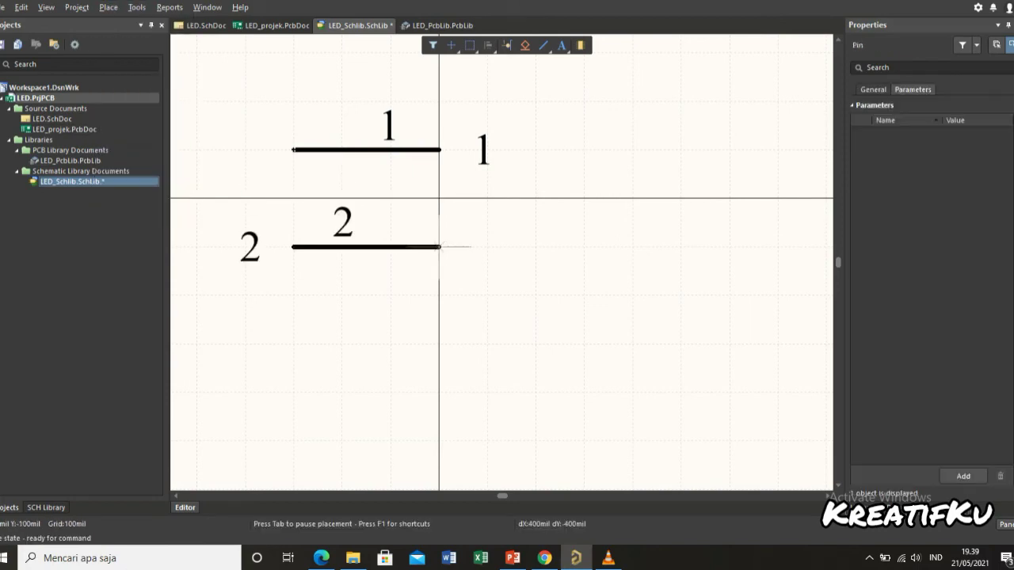
key("space")
key("space")
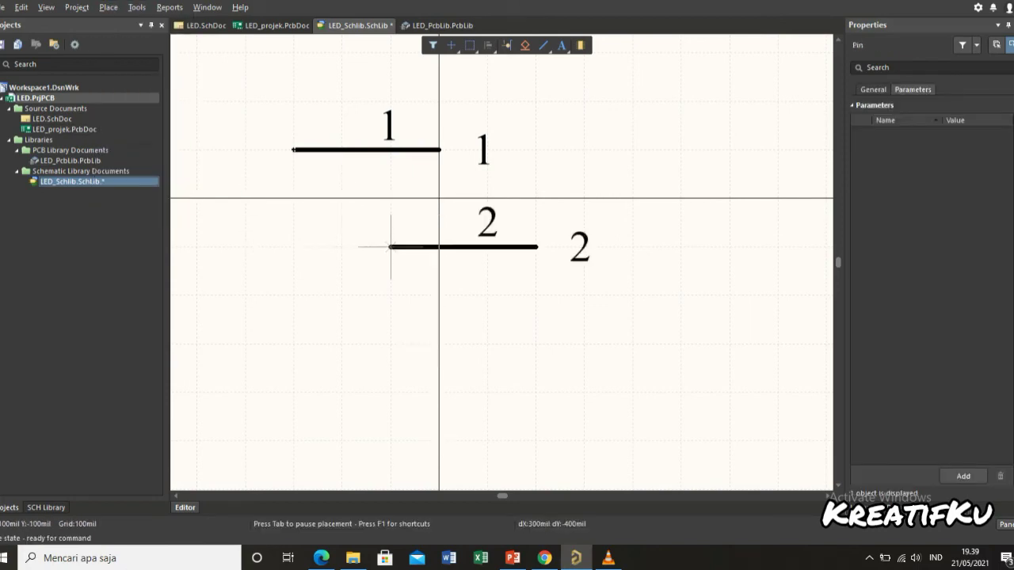
left_click(293, 247)
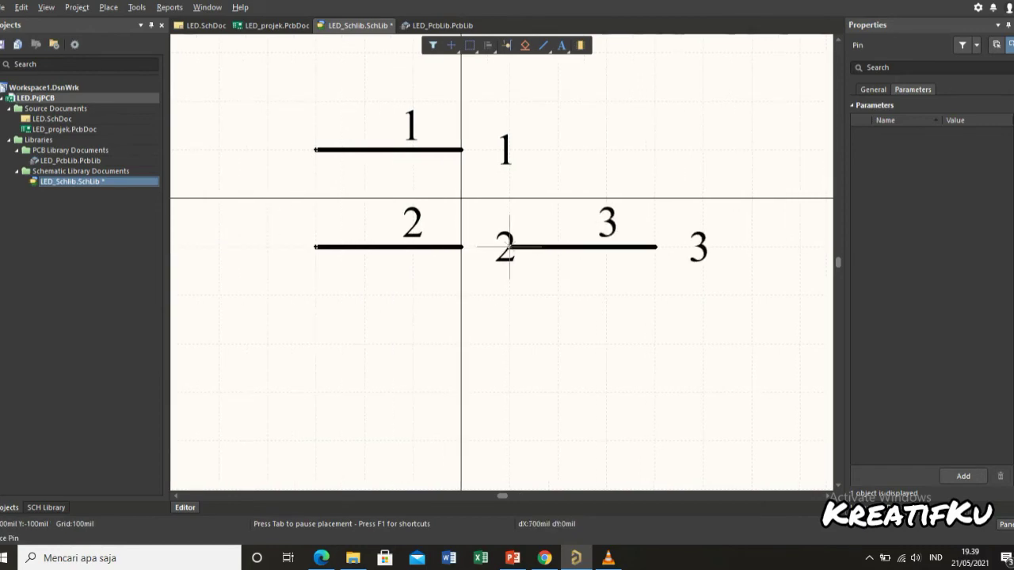
key("Escape")
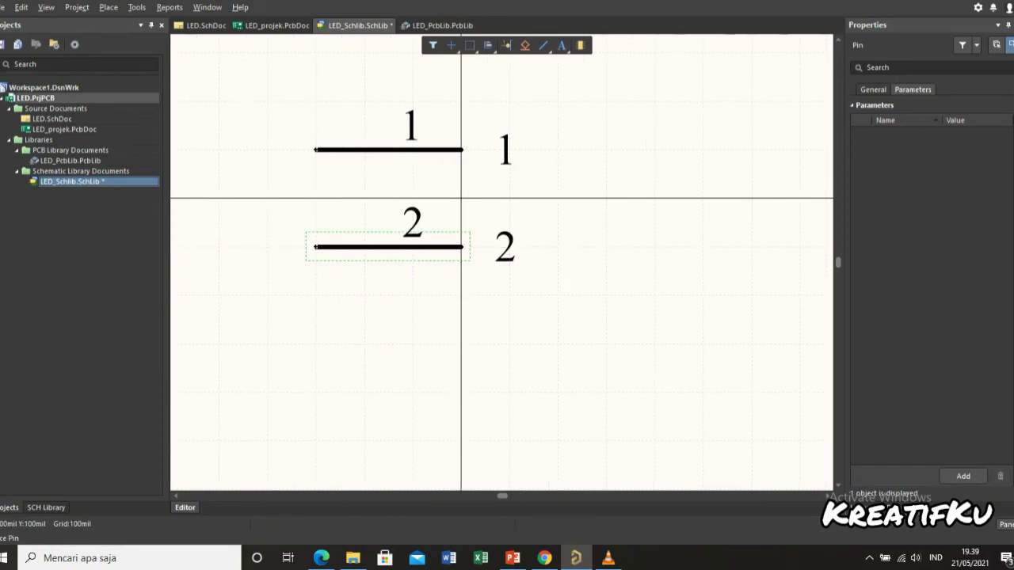
Step: Draw the symbol body as a 200 by 400 mil rectangle from X 0, Y 200 mil to X 200, Y -200 mil
left_click(109, 7)
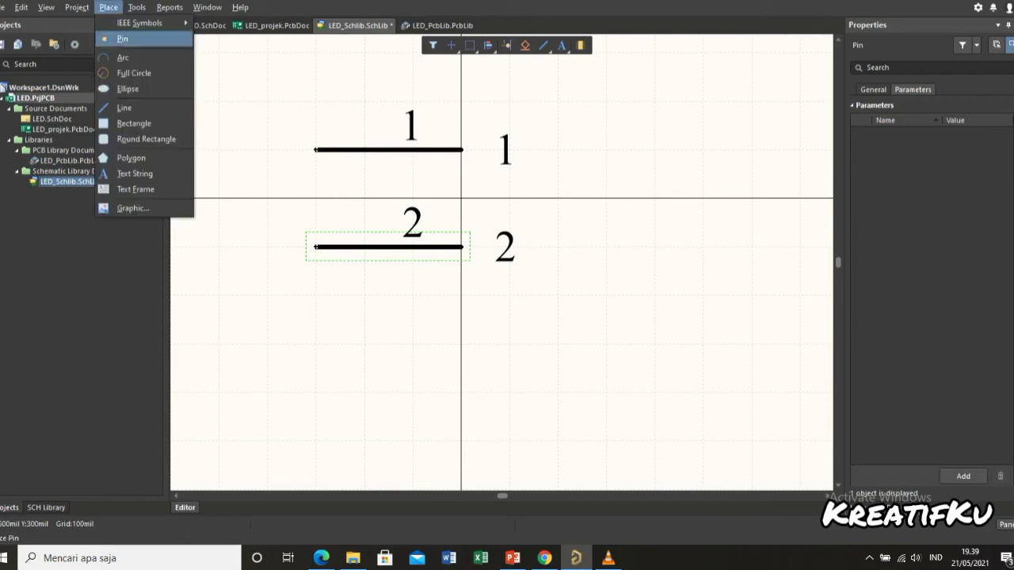
left_click(133, 123)
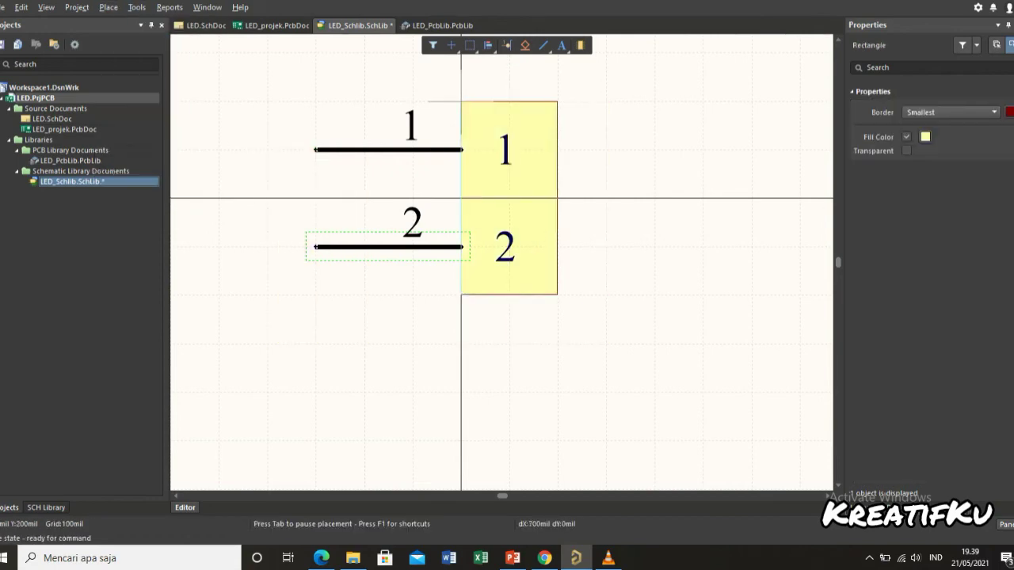
left_click(461, 102)
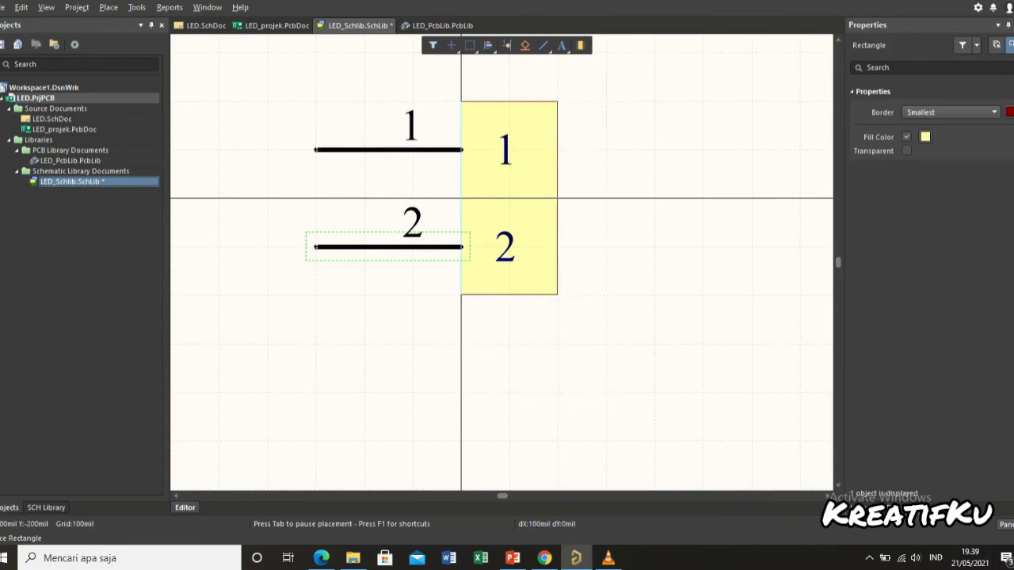
left_click(558, 294)
right_click(703, 295)
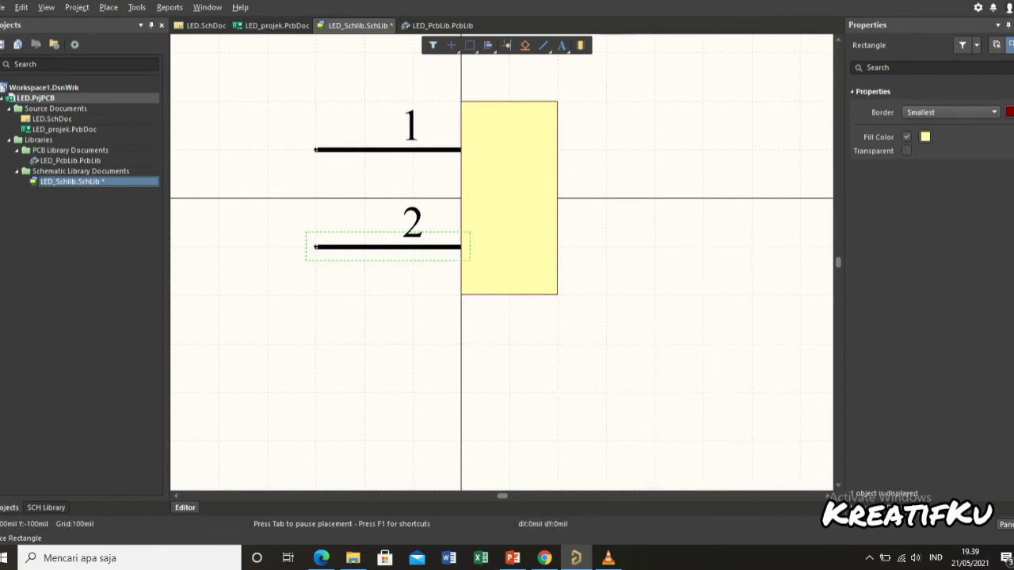
Step: Set the pin package length of pin 1 to 200 mil
left_click(412, 150)
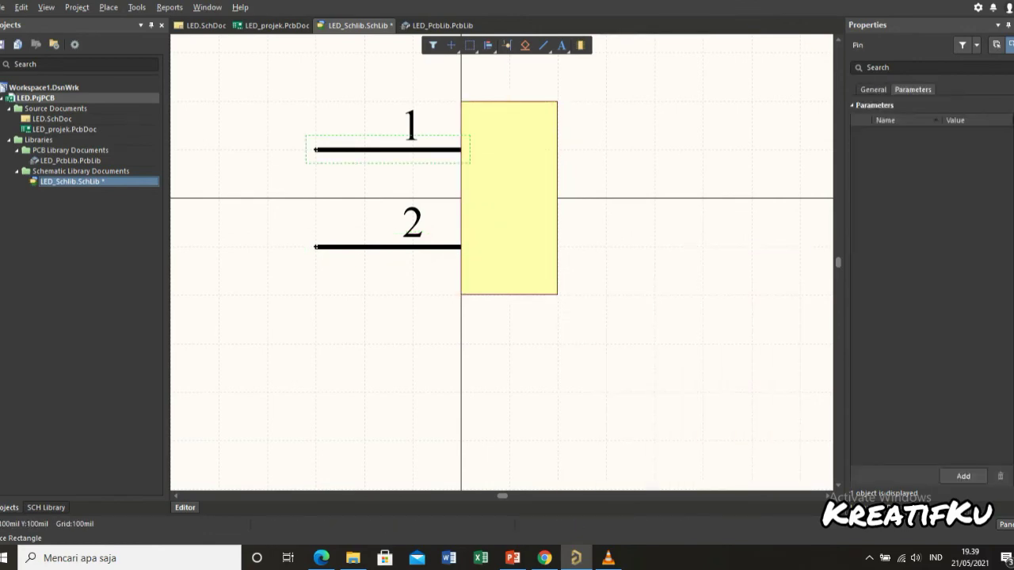
double_click(413, 150)
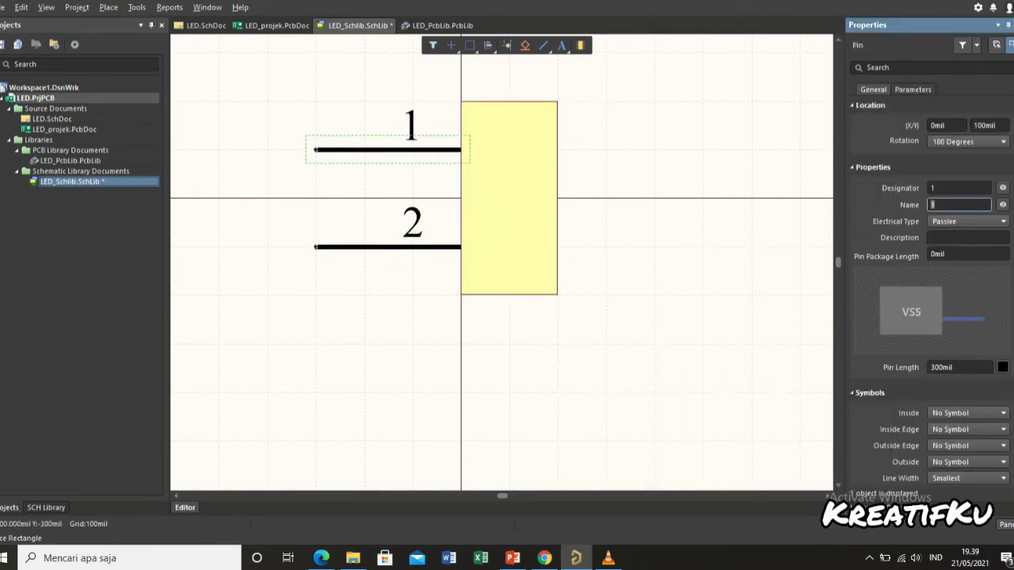
left_click(959, 254)
left_click(932, 254)
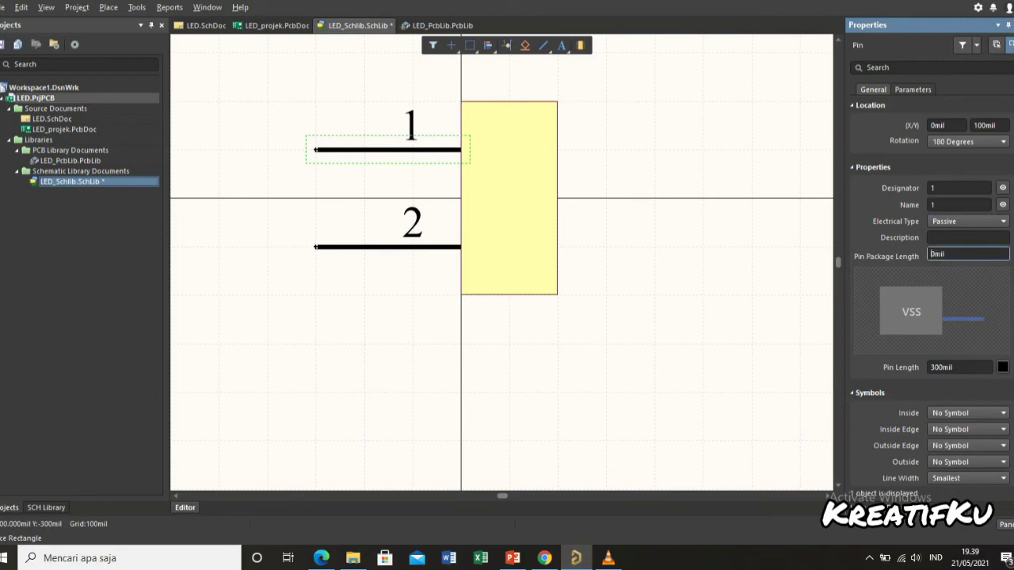
type("20")
key("Return")
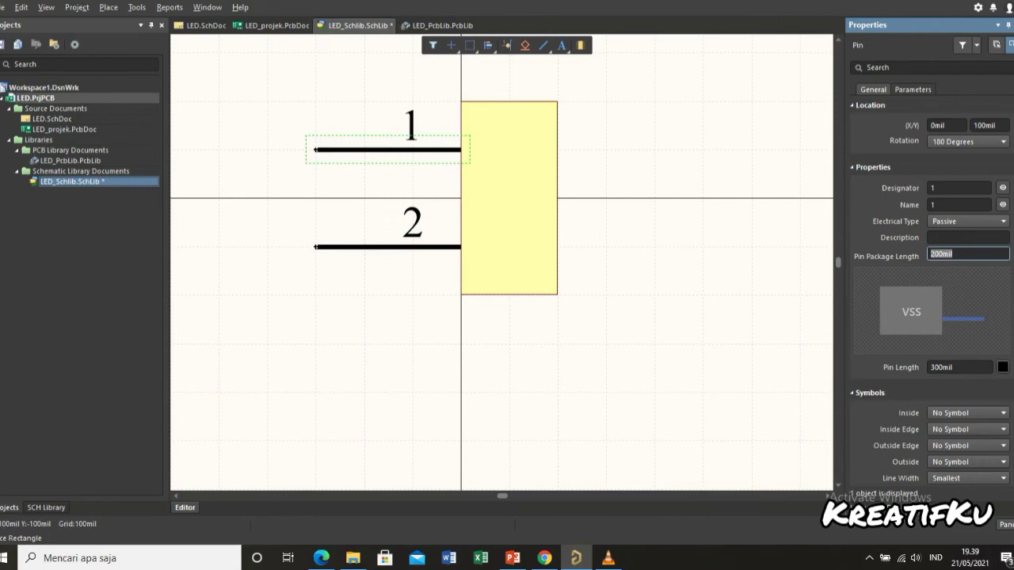
Step: Set the pin package length of pin 2 to 200 mil
double_click(413, 247)
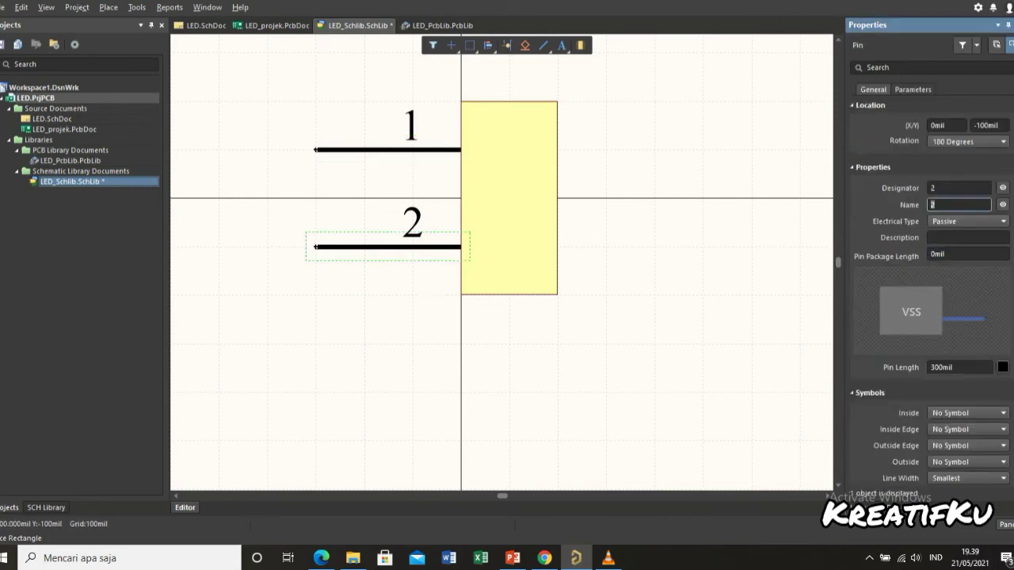
left_click(967, 254)
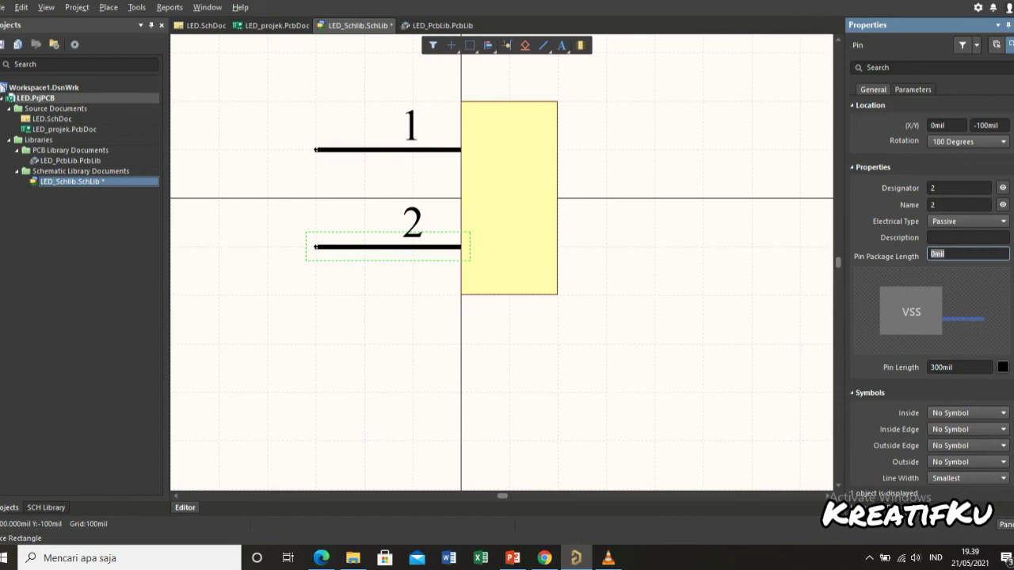
left_click(945, 255)
type("20")
key("Return")
left_click(704, 295)
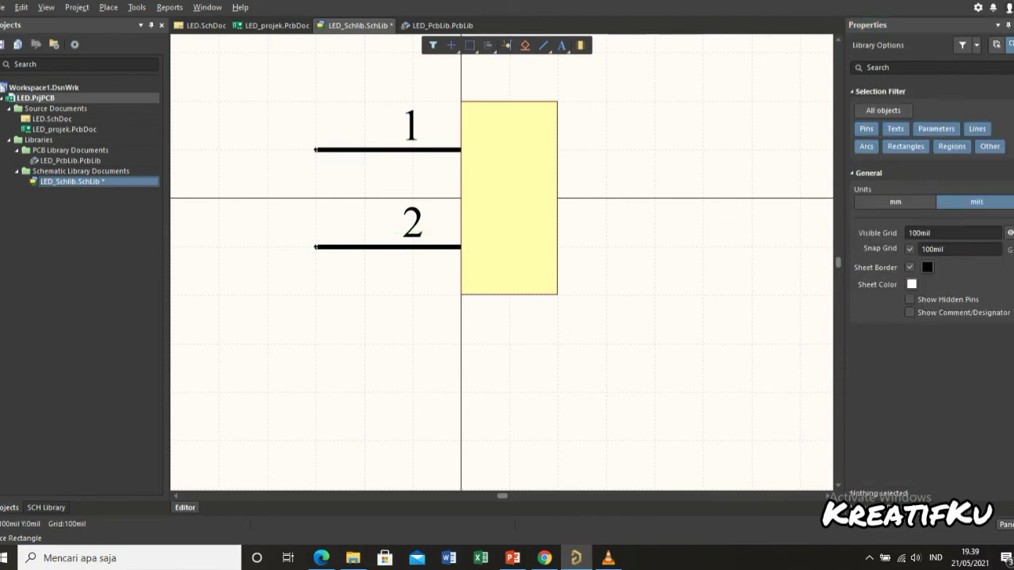
left_click(413, 247)
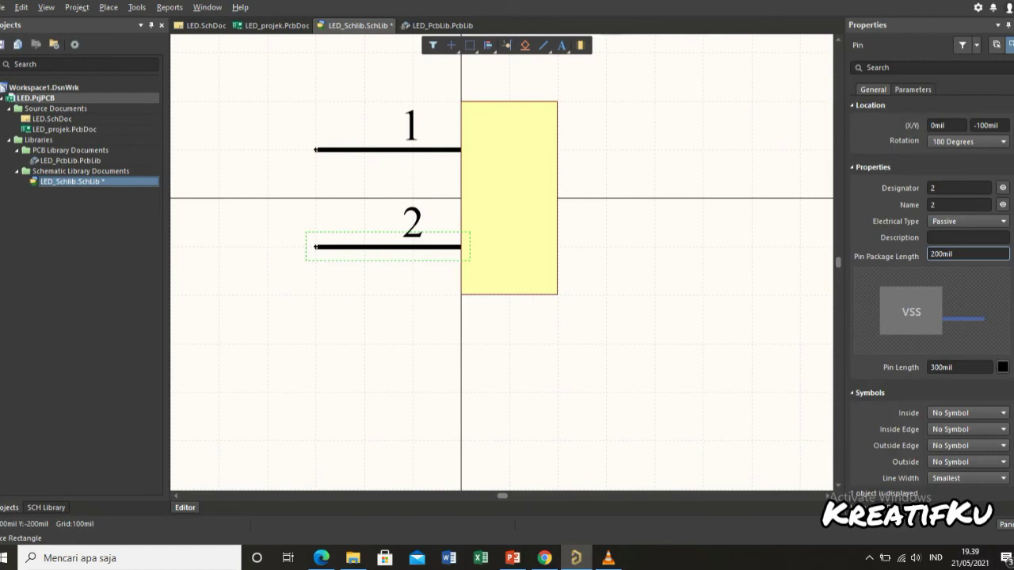
left_click(704, 295)
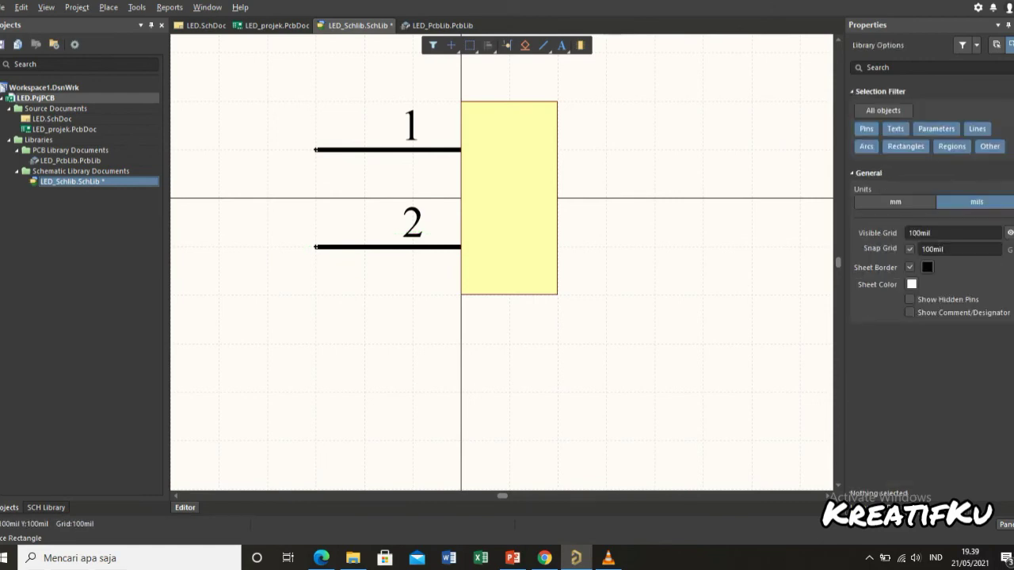
Step: Change the name of pin 1 to + and the name of pin 2 to -
double_click(396, 149)
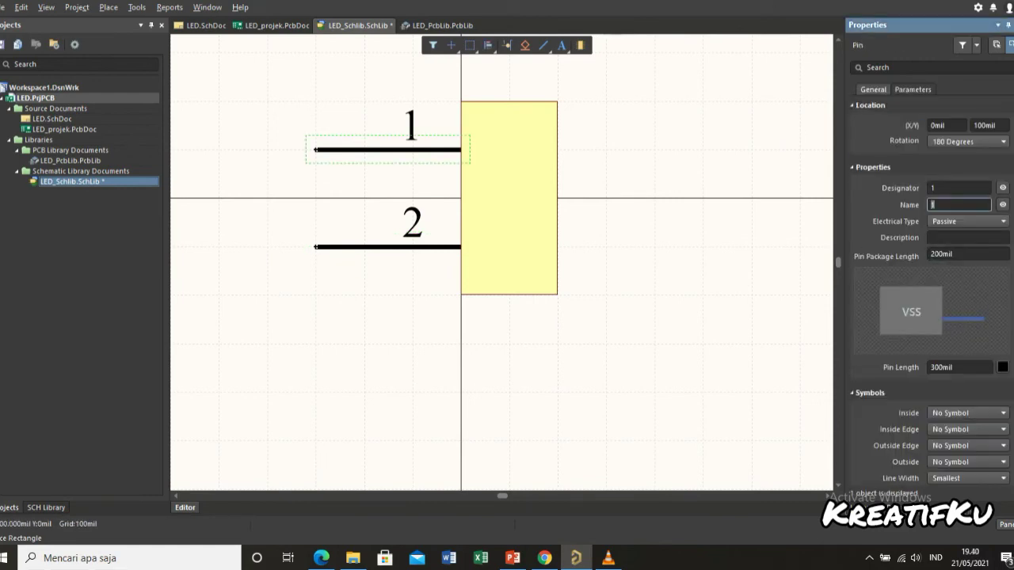
type("+")
left_click(913, 89)
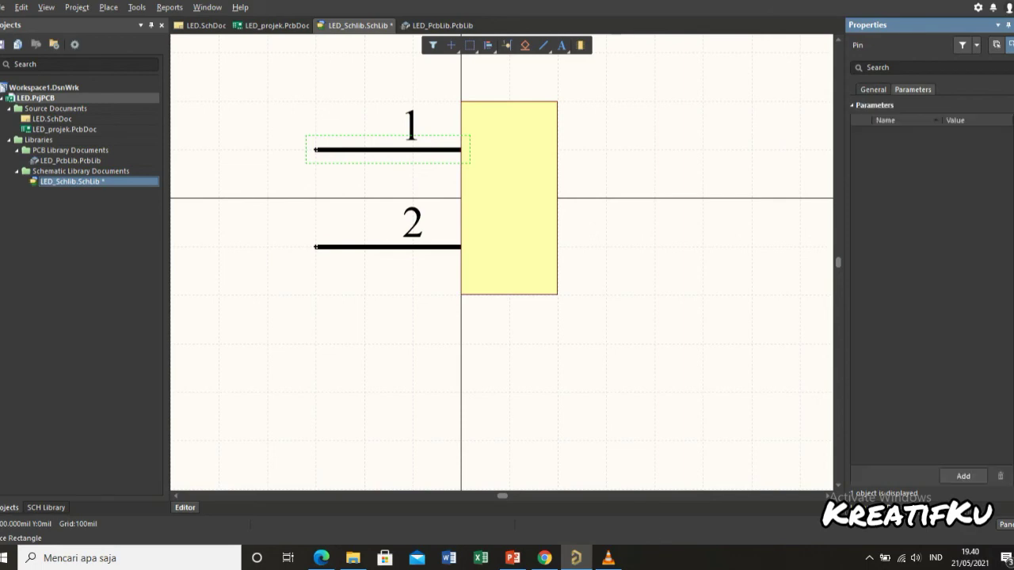
double_click(412, 247)
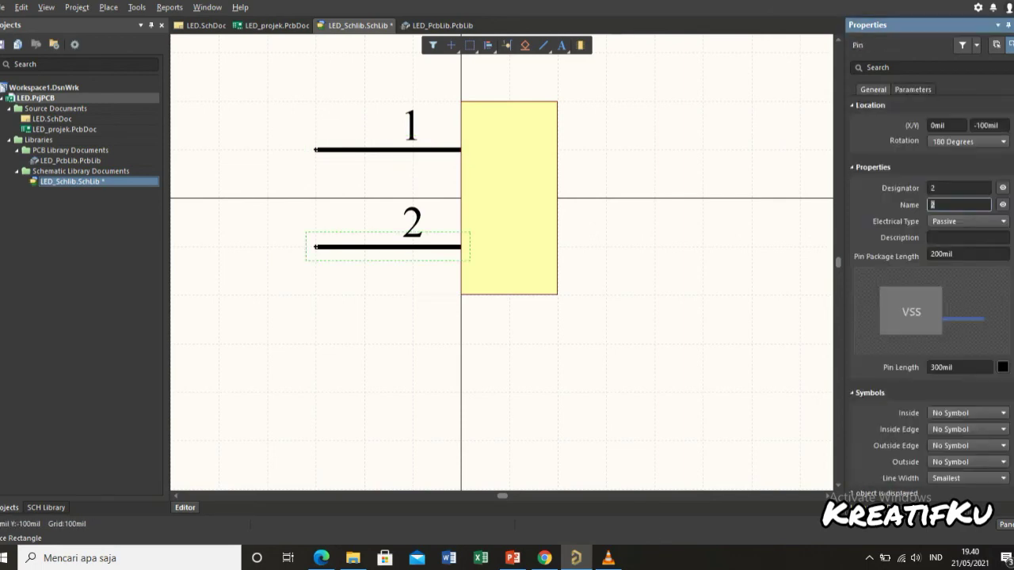
type("-")
left_click(913, 90)
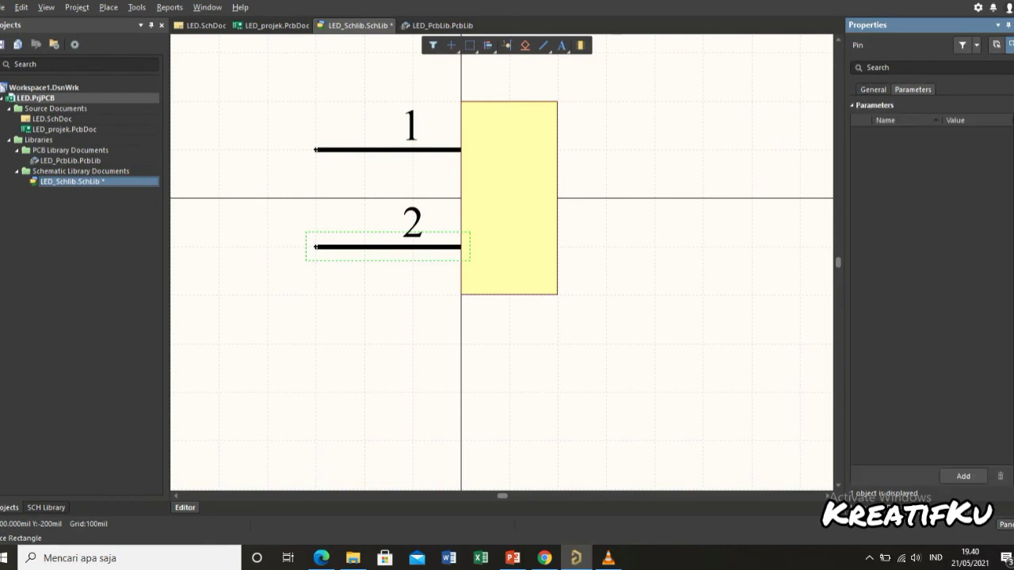
left_click(873, 90)
Step: Send the symbol's body rectangle to the back, behind the two pins and their names
left_click(510, 198)
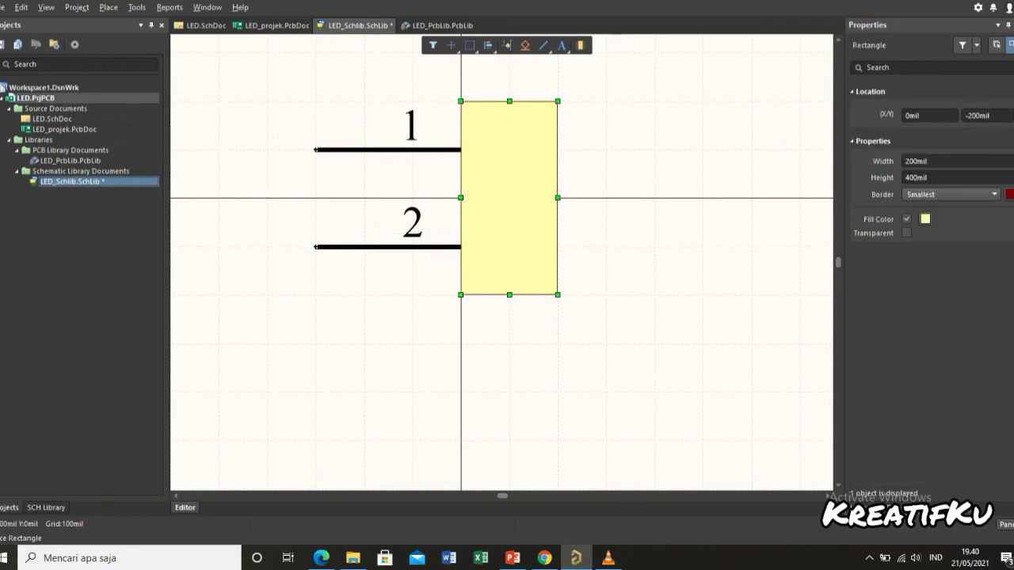
right_click(525, 232)
left_click(673, 229)
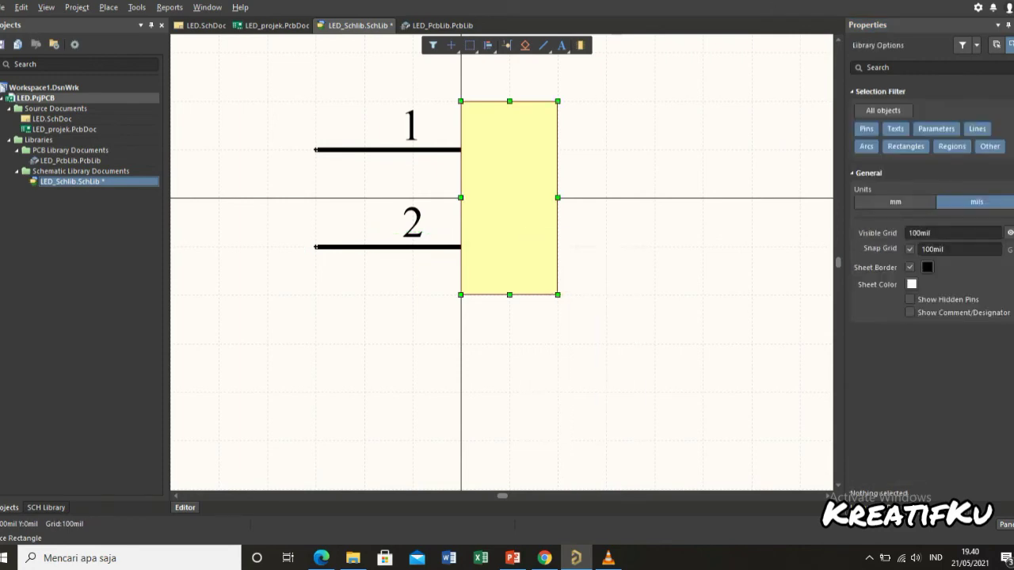
left_click(510, 150)
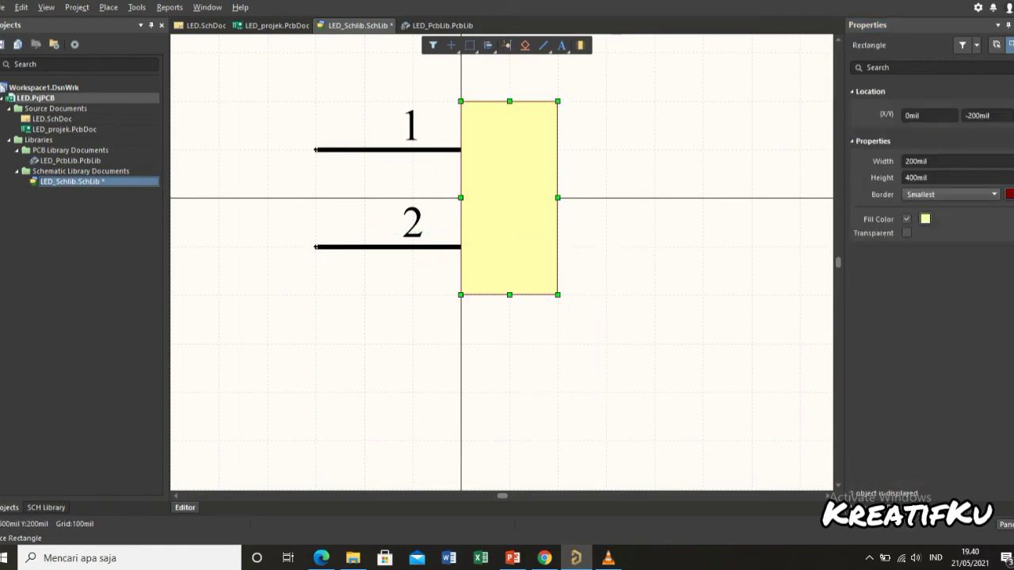
left_click(46, 7)
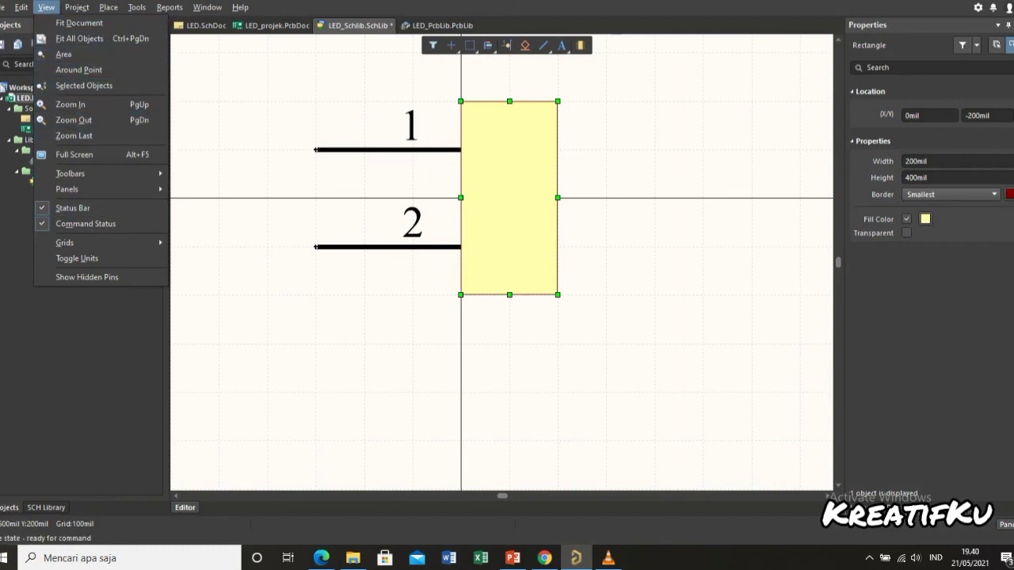
mouse_move(65, 243)
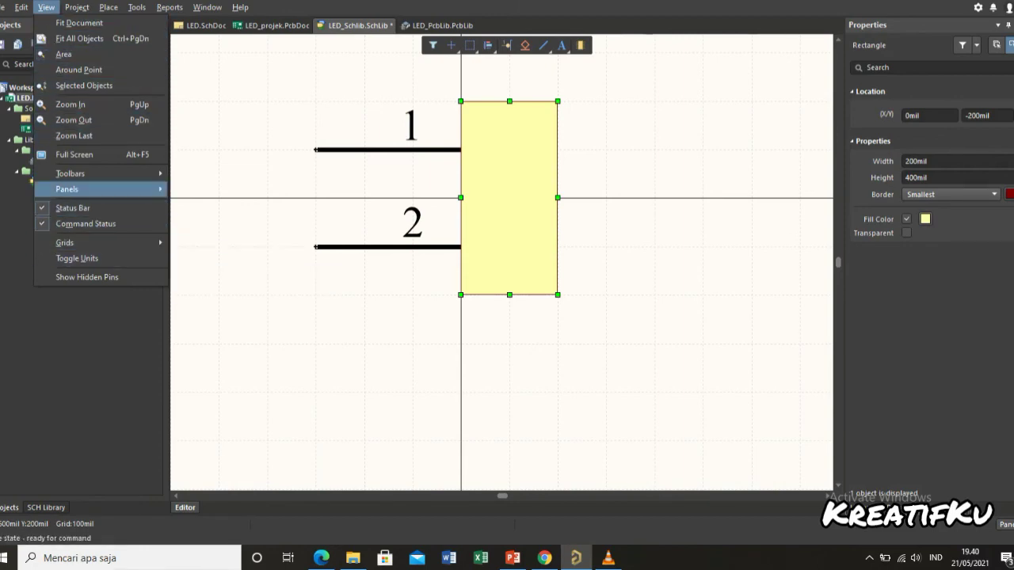
mouse_move(66, 188)
mouse_move(22, 7)
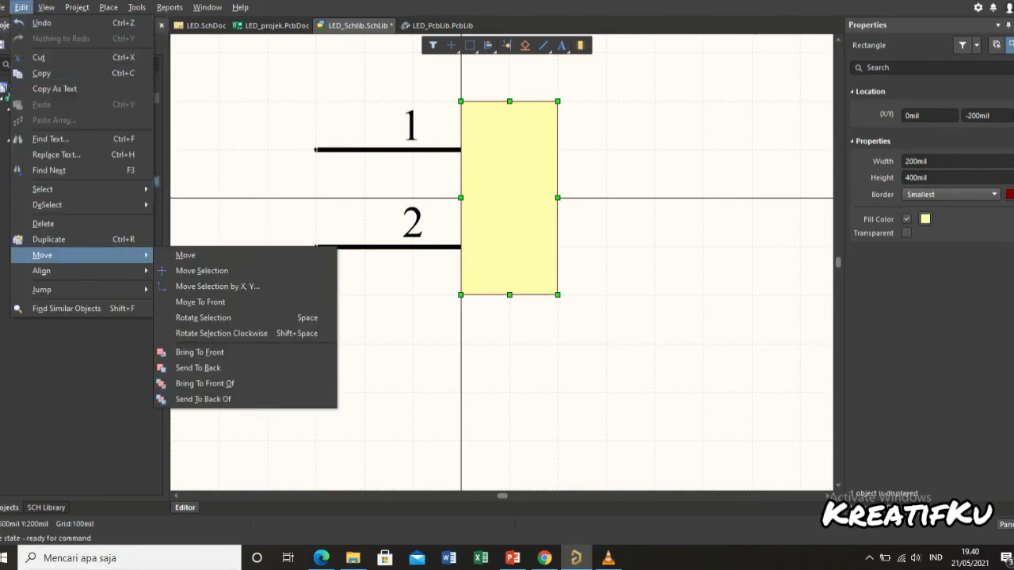
left_click(198, 367)
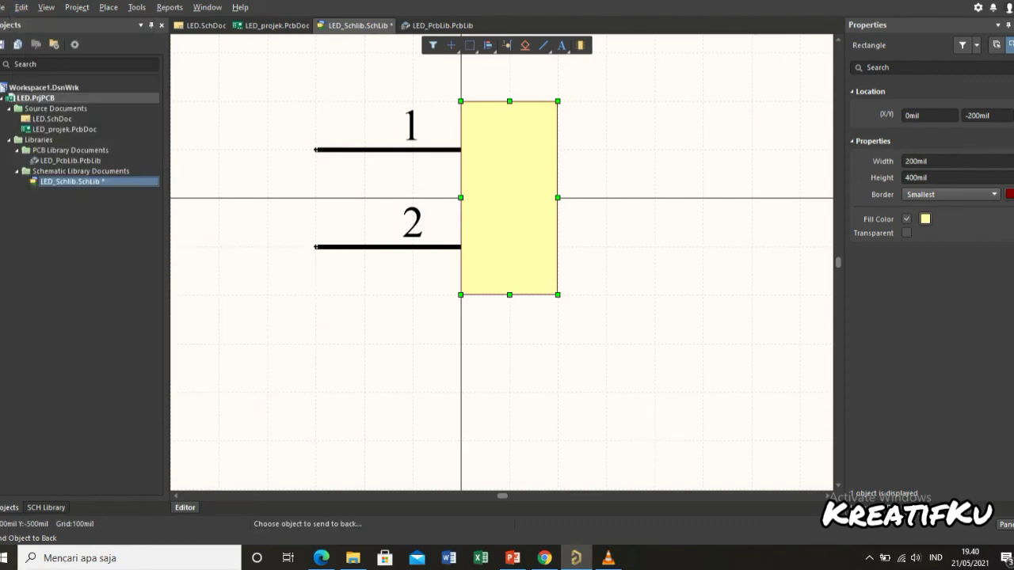
left_click(510, 247)
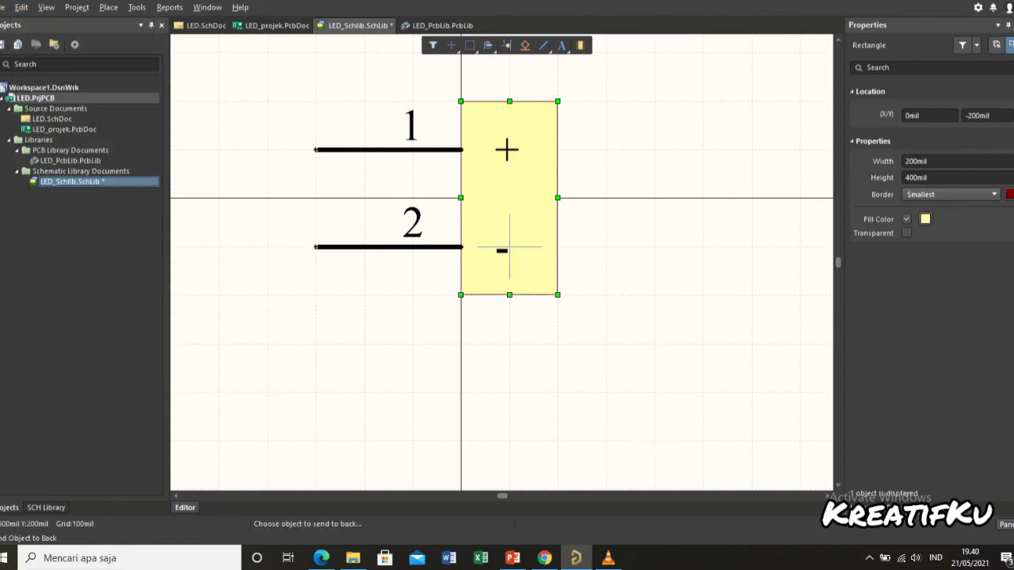
right_click(639, 300)
right_click(637, 301)
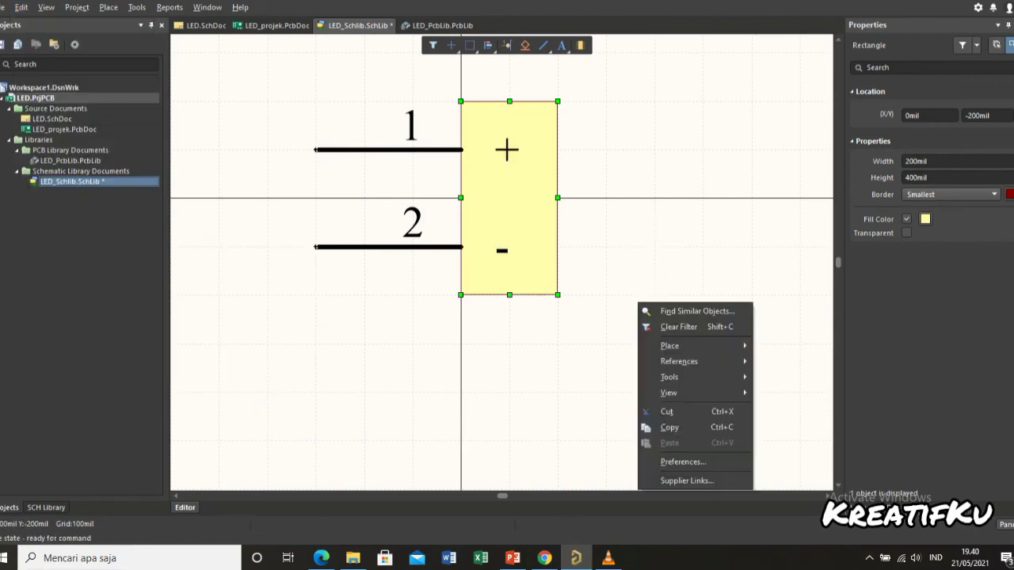
key("Escape")
left_click(637, 301)
scroll(501, 262, "up", 1)
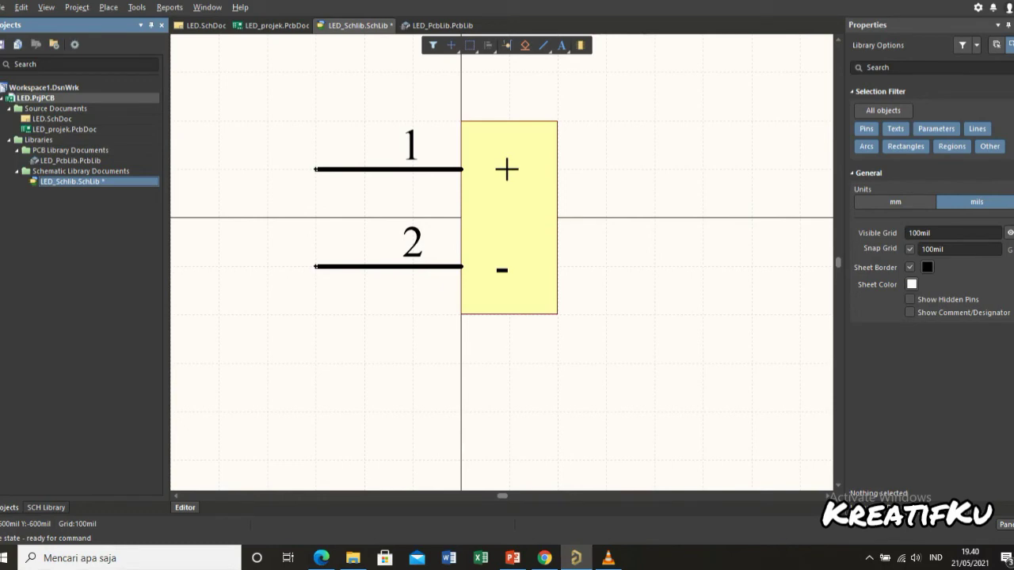
Step: Set the designator of library component 22-27-2021 to J? and its comment to header 1x2
left_click(46, 508)
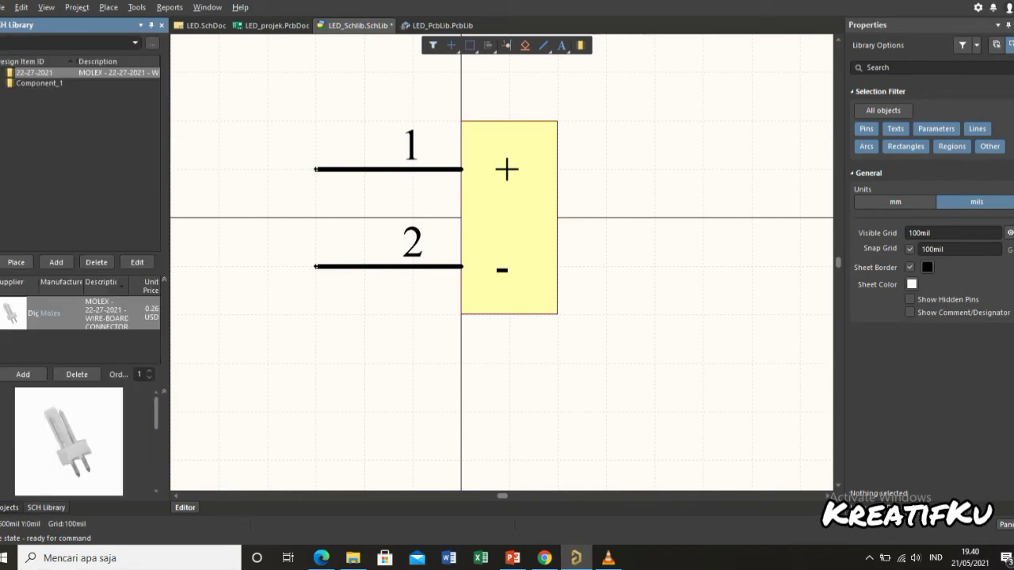
left_click(40, 83)
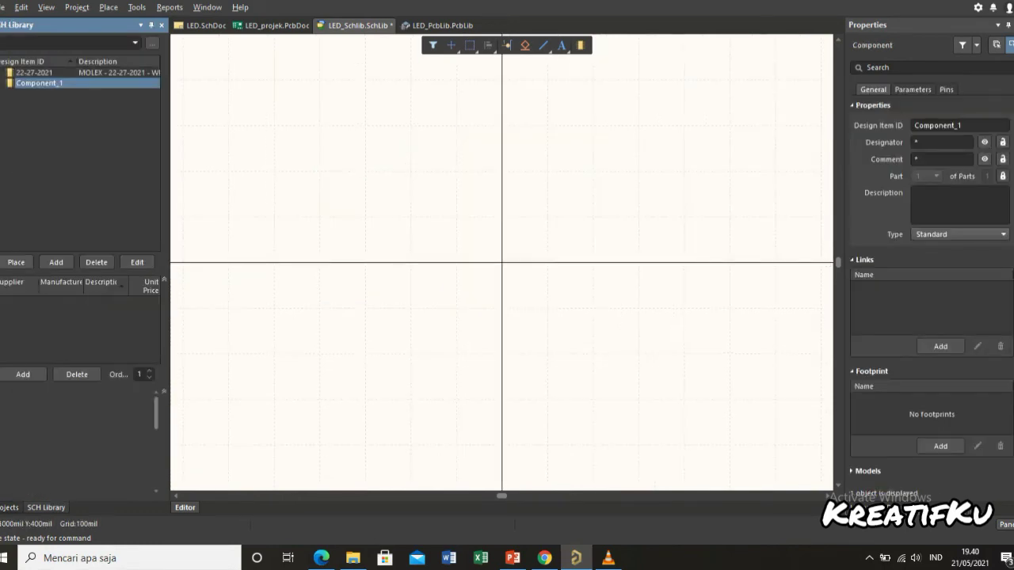
left_click(34, 73)
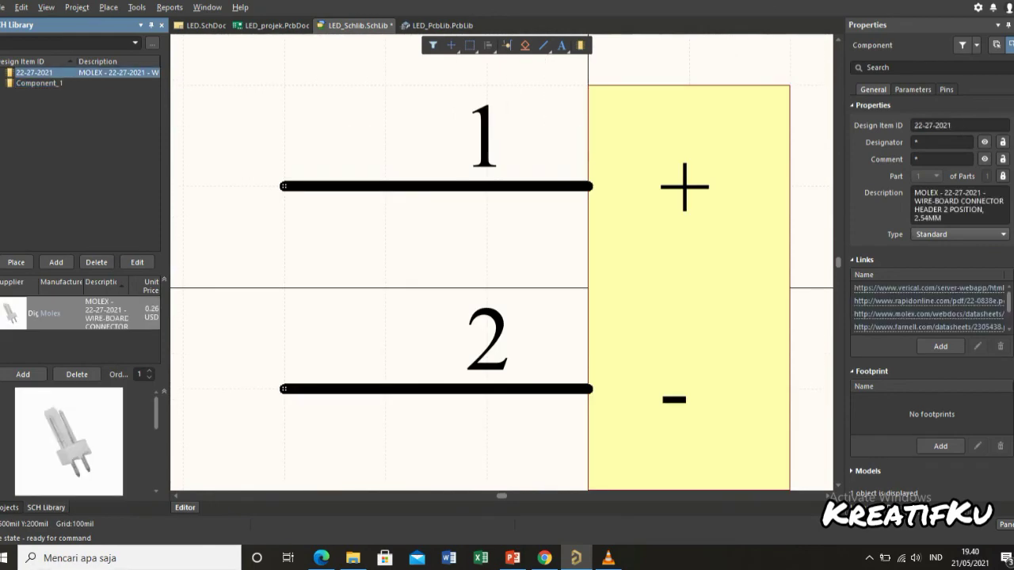
left_click(46, 8)
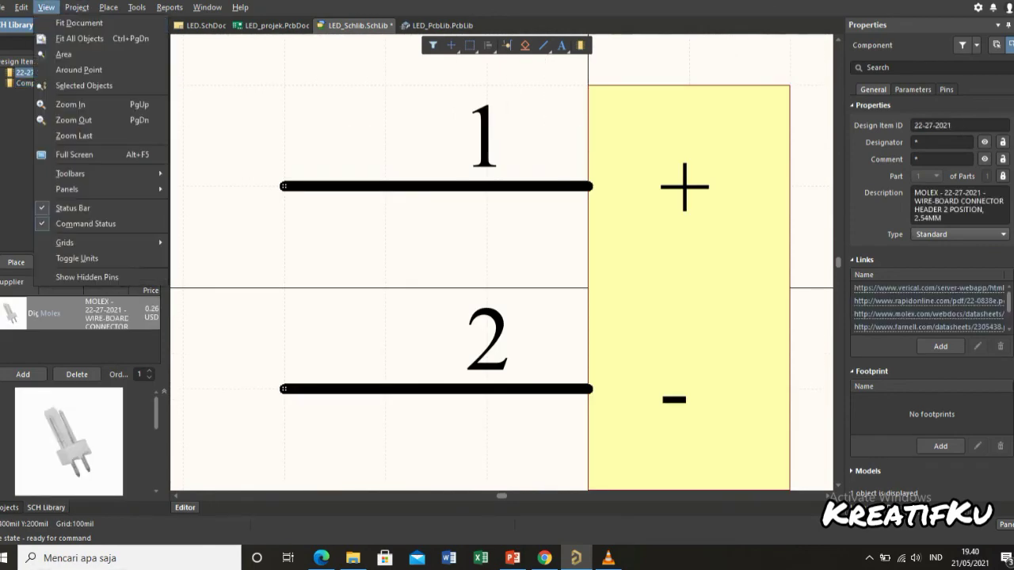
left_click(79, 23)
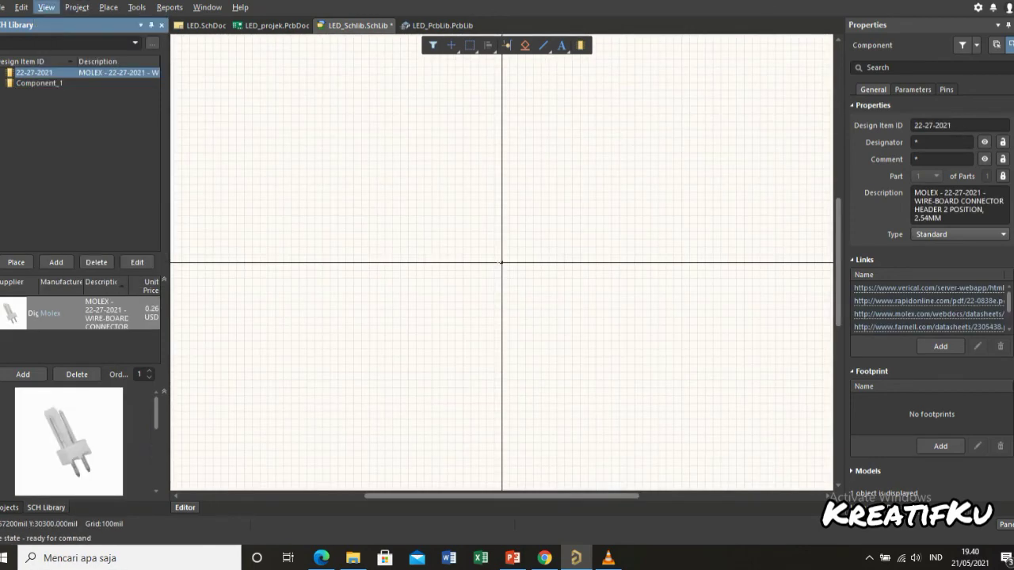
left_click(46, 7)
left_click(79, 38)
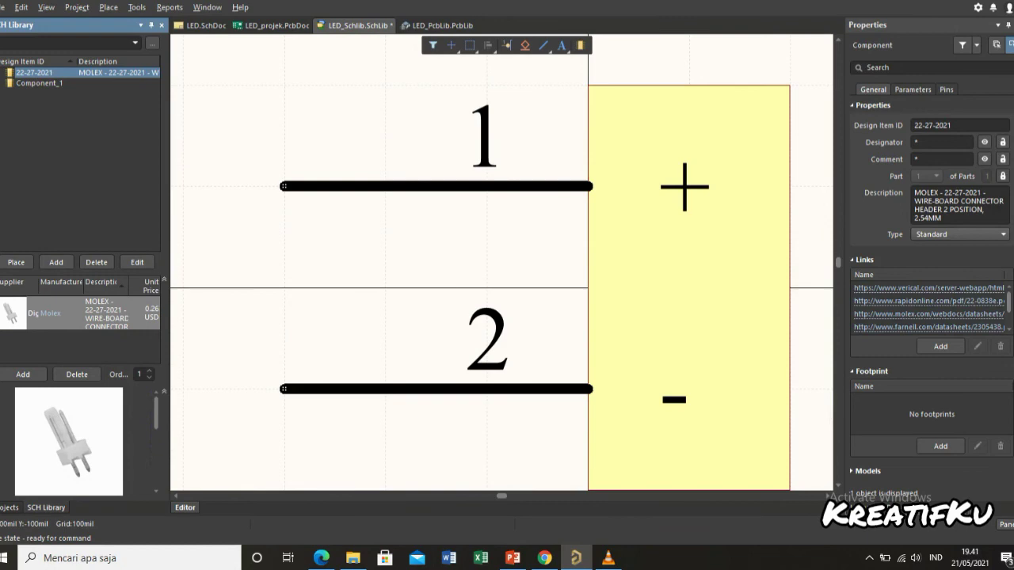
left_click(941, 143)
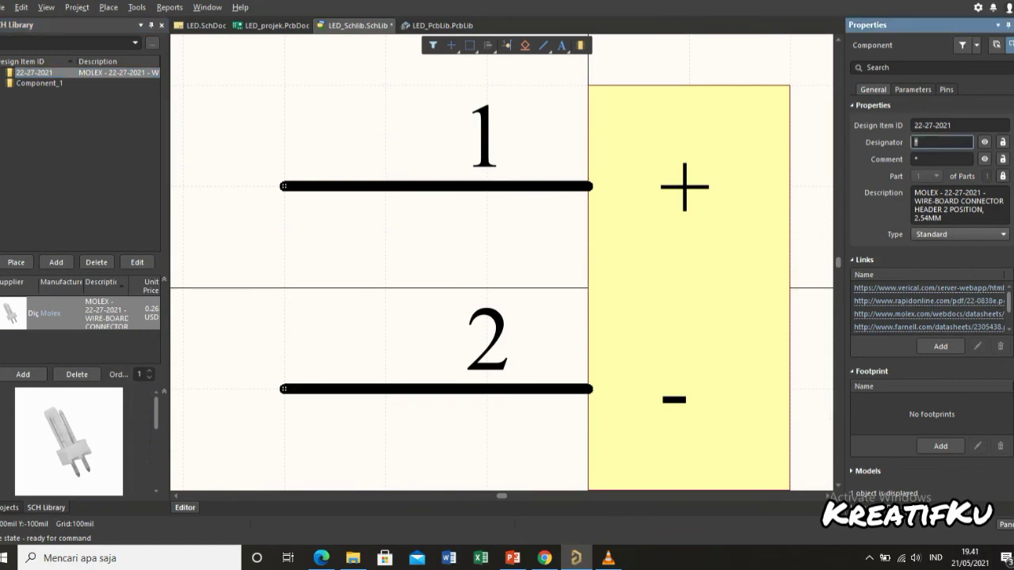
type("J?")
left_click(941, 159)
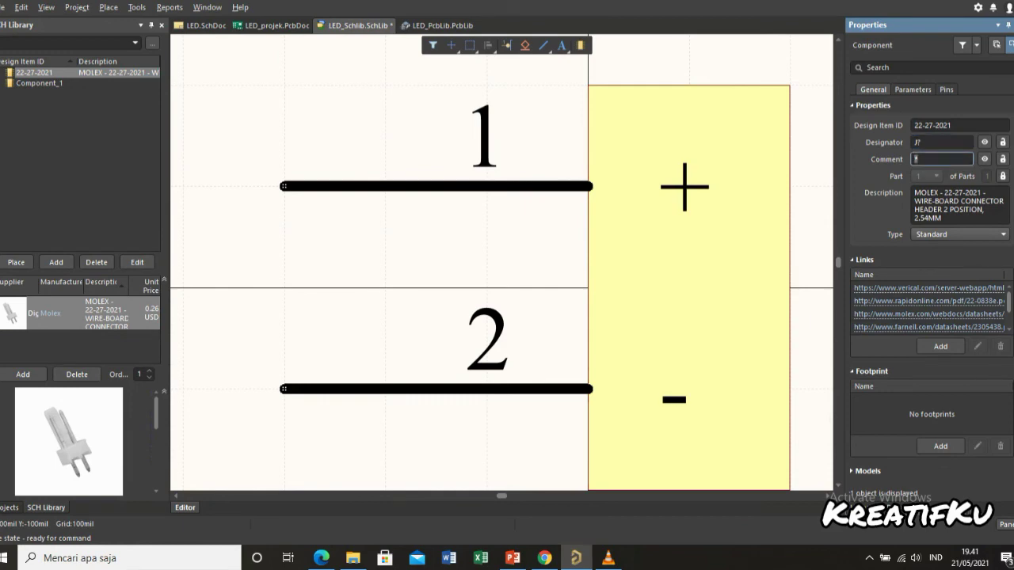
type("header 1x2")
Step: Look through the parameter list of component 22-27-2021
left_click(913, 89)
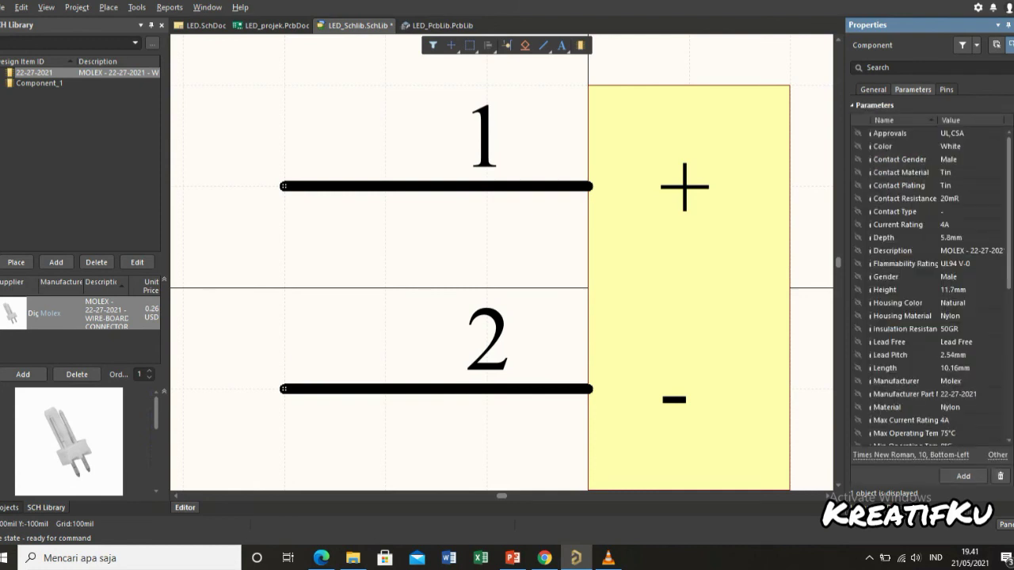
scroll(933, 286, "down", 2)
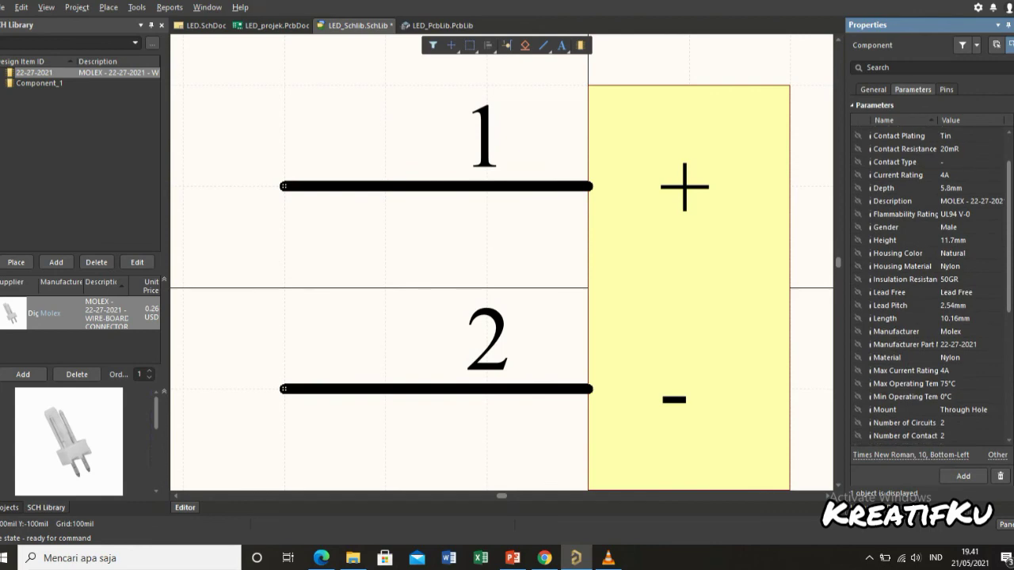
scroll(932, 286, "down", 6)
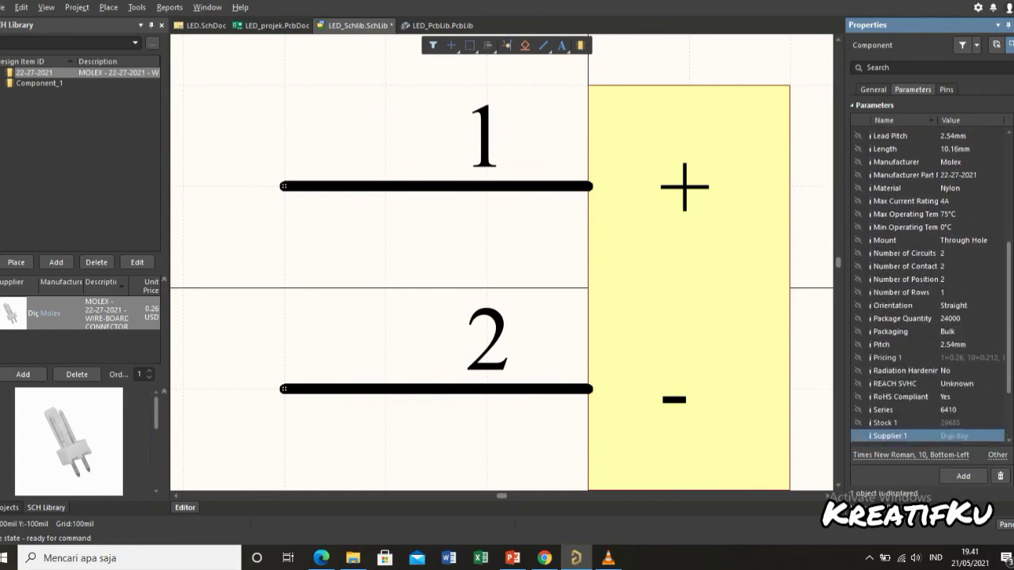
scroll(932, 286, "down", 1)
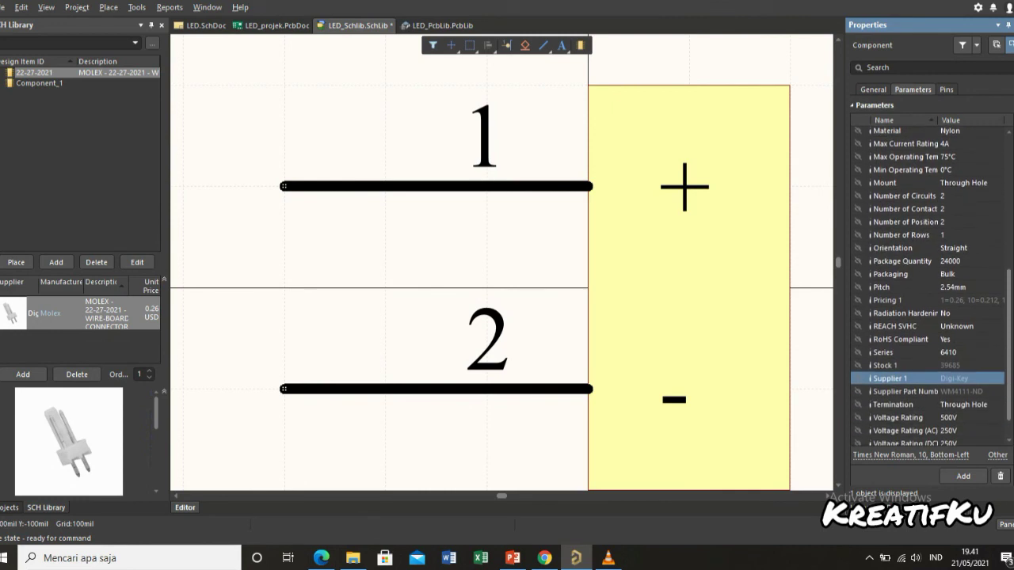
Step: Add a new parameter named category to component 22-27-2021
scroll(931, 286, "down", 1)
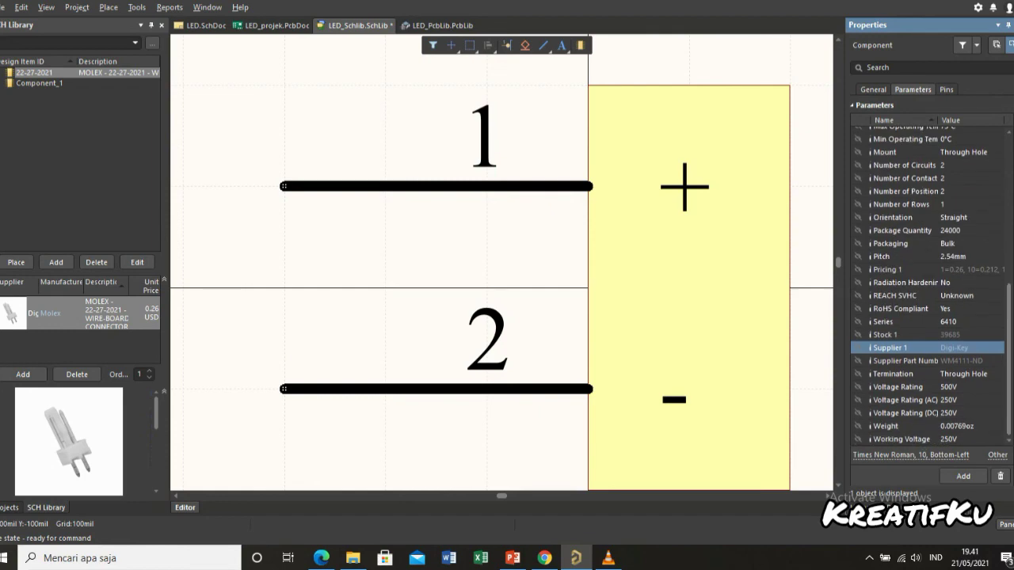
left_click(963, 477)
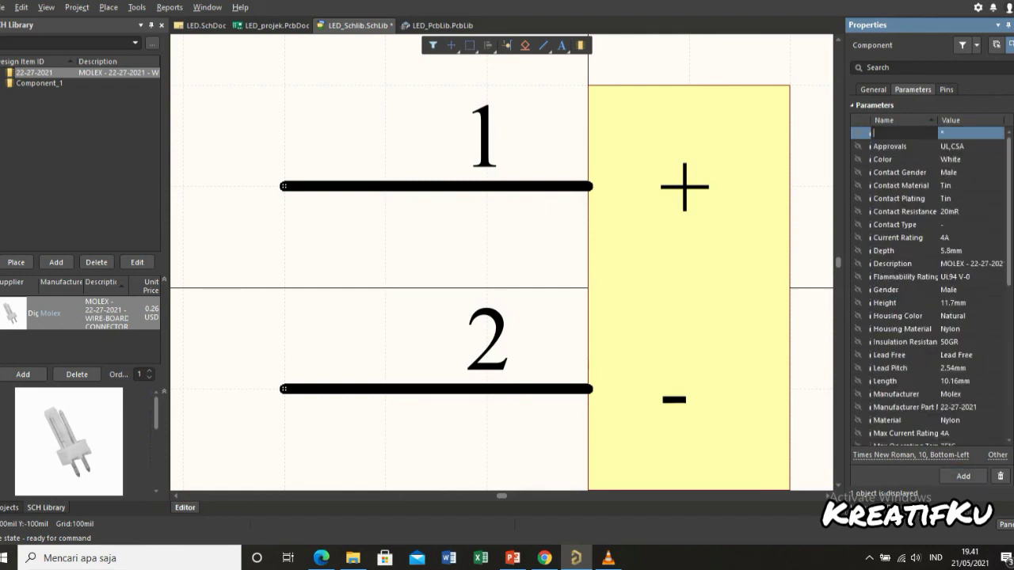
type("category")
key("Tab")
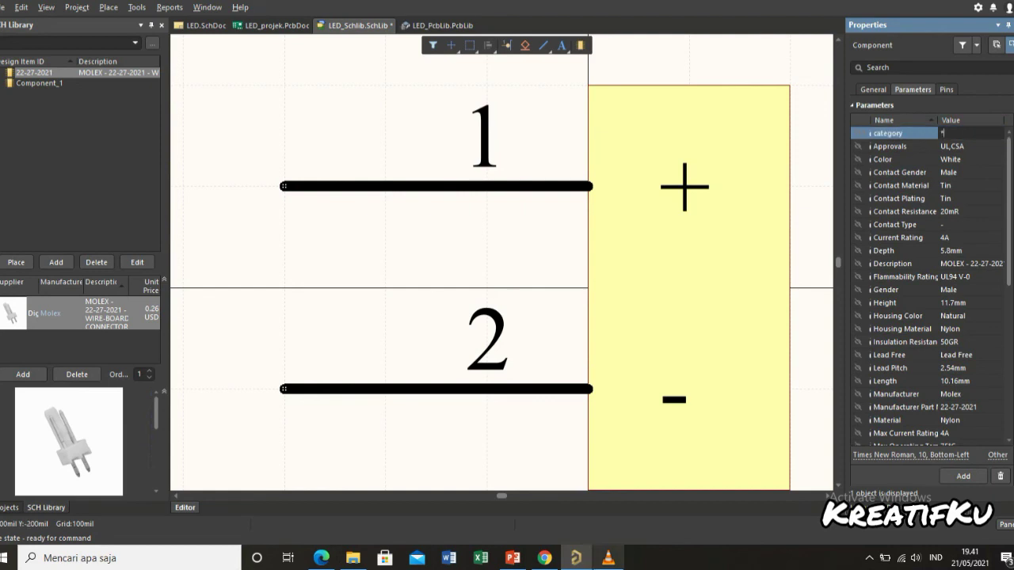
Step: Switch to Chrome and copy the word Connectors from the Category attribute on the Digi-Key product page
left_click(544, 557)
scroll(507, 317, "down", 3)
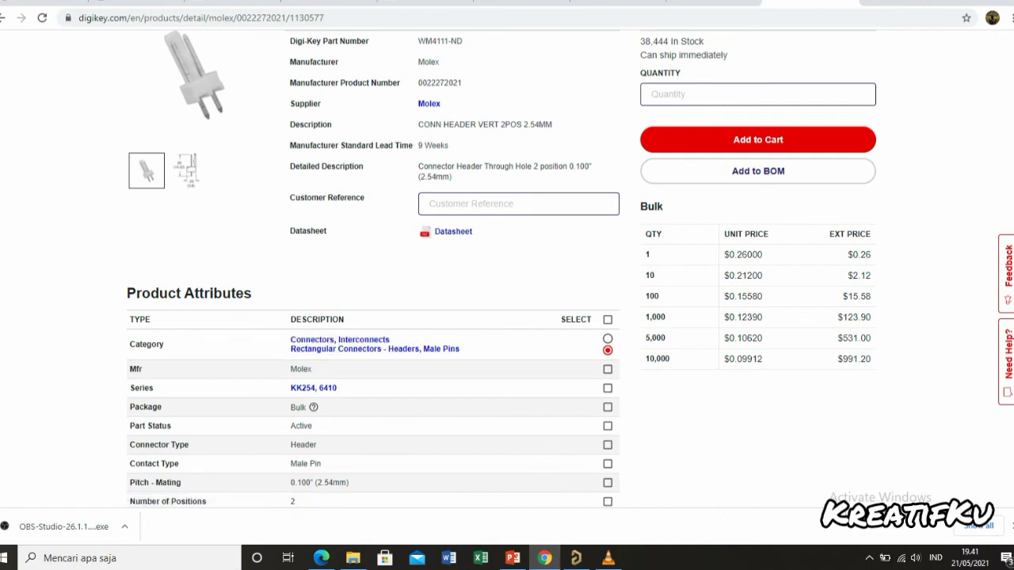
left_click_drag(290, 339, 334, 339)
right_click(328, 340)
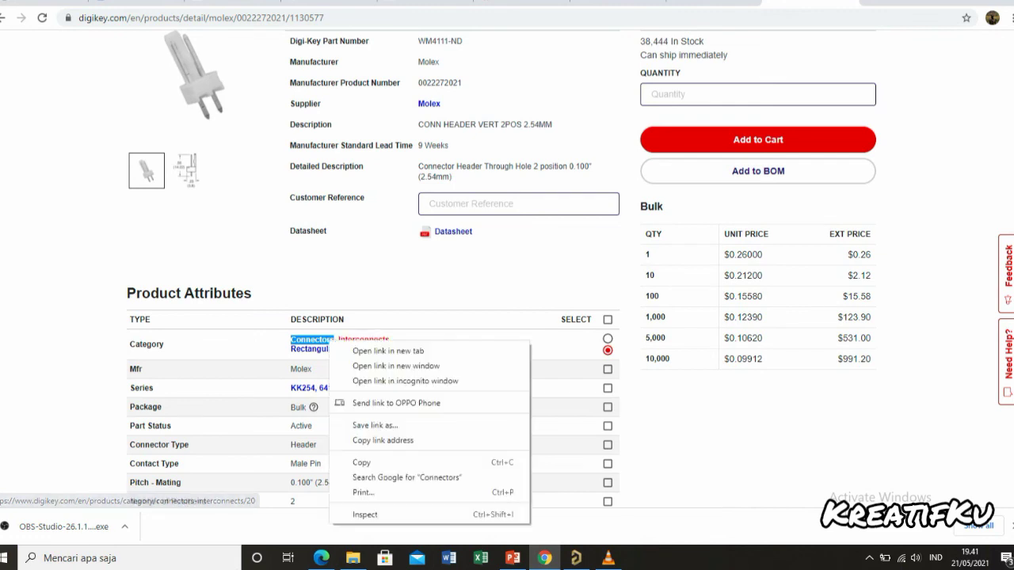
left_click(372, 462)
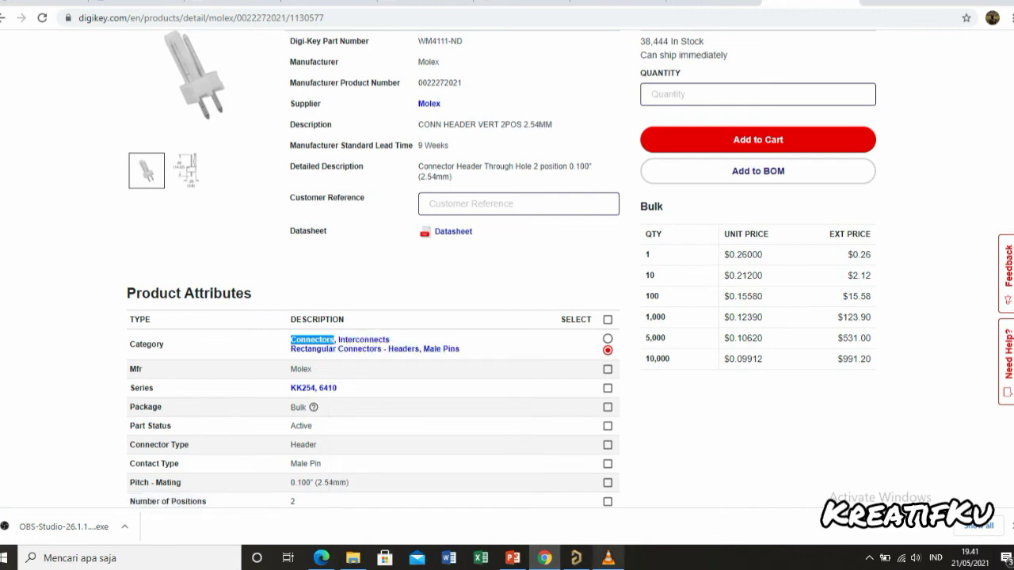
Step: Return to Altium Designer and clear the placeholder value of the category parameter
left_click(576, 557)
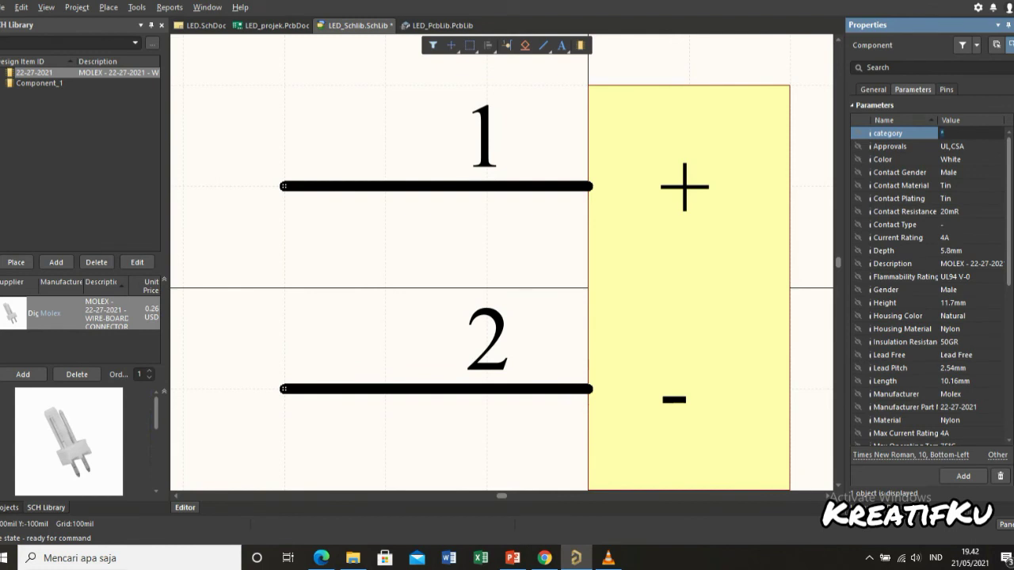
key("BackSpace")
right_click(952, 133)
left_click(911, 175)
left_click(960, 159)
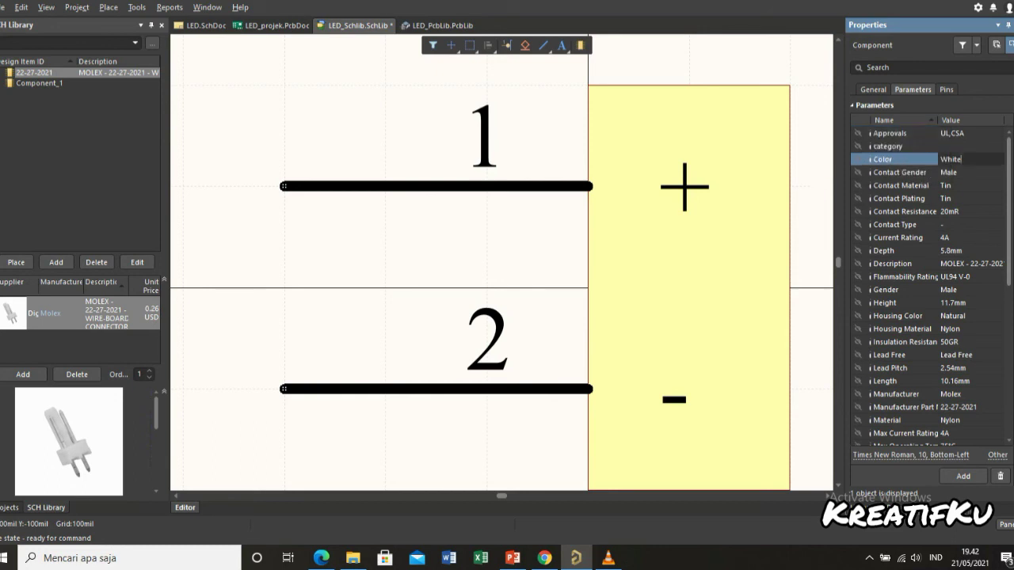
left_click(904, 146)
left_click(960, 146)
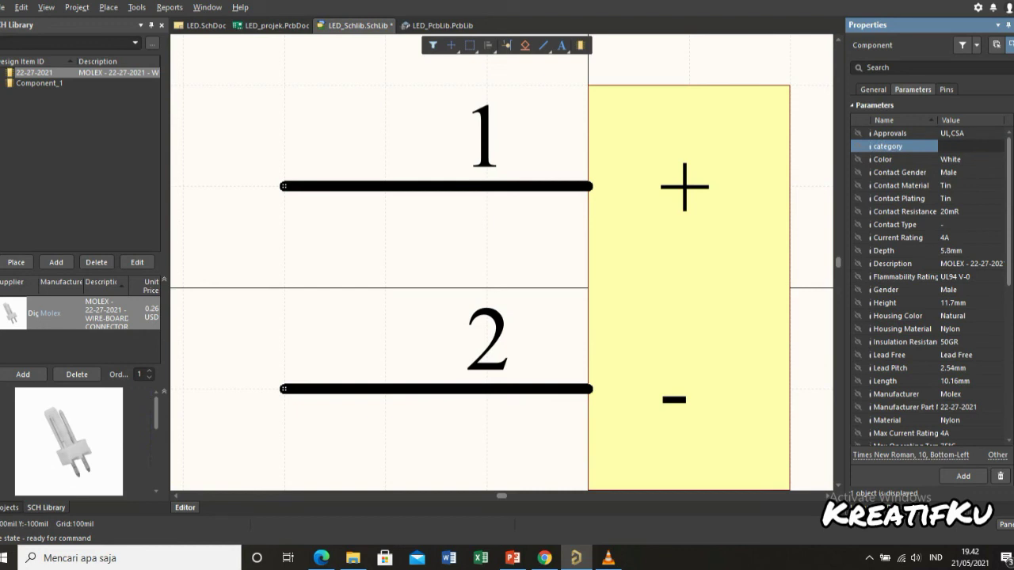
Step: Set the value of the category parameter to Connectors
left_click(858, 147)
left_click(858, 147)
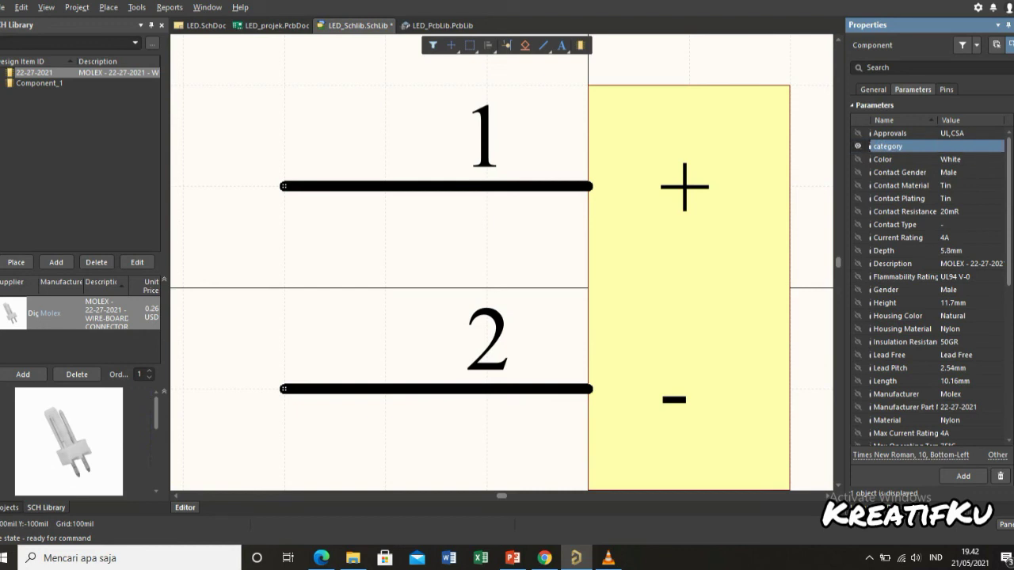
left_click(960, 147)
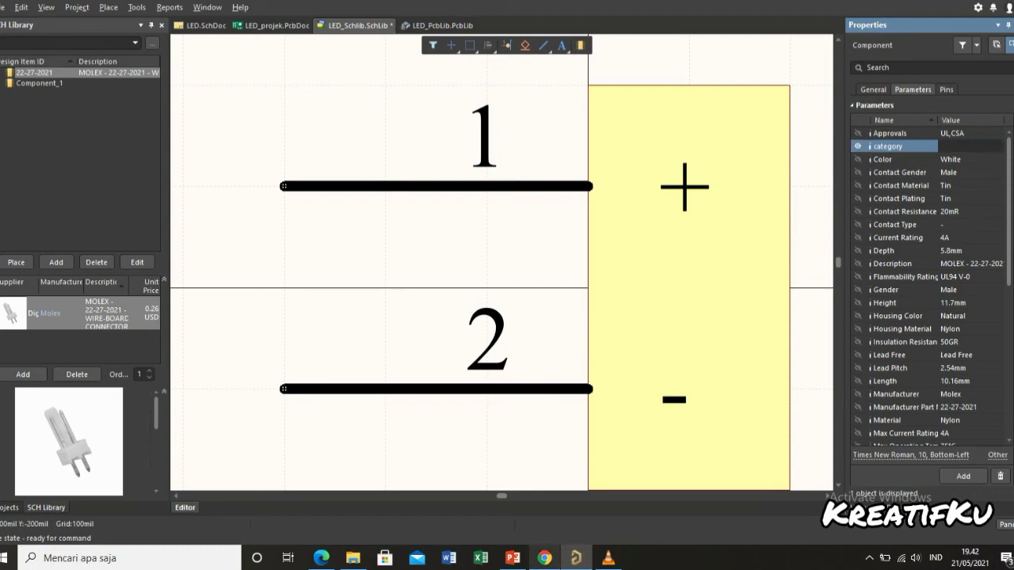
left_click(544, 558)
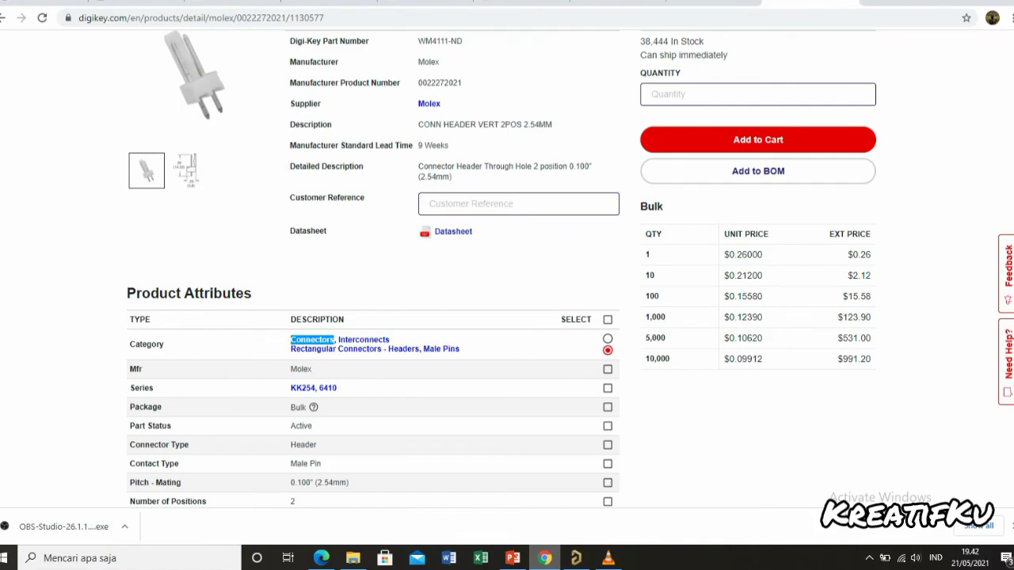
key("alt+Tab")
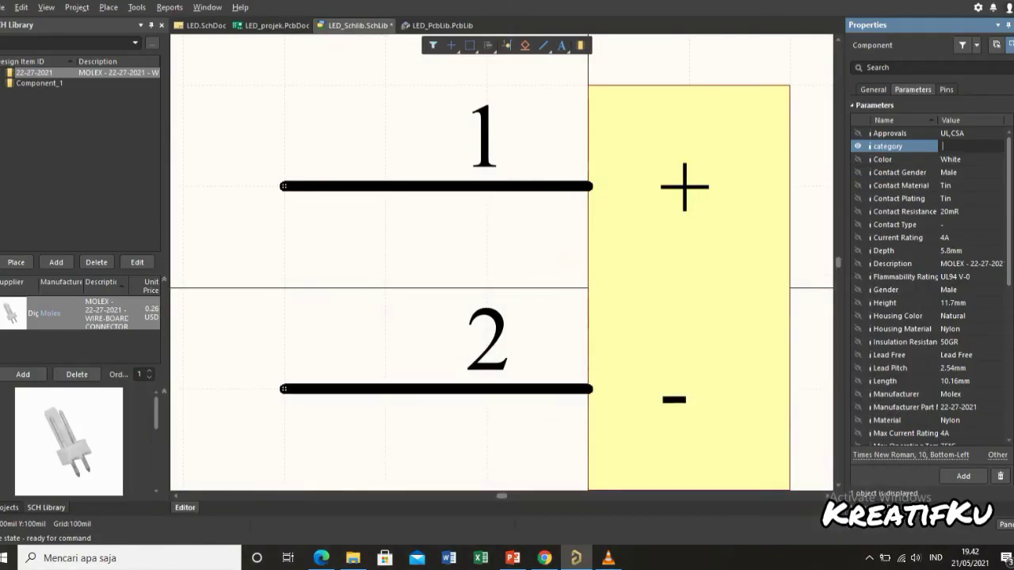
type("Connectors")
key("Return")
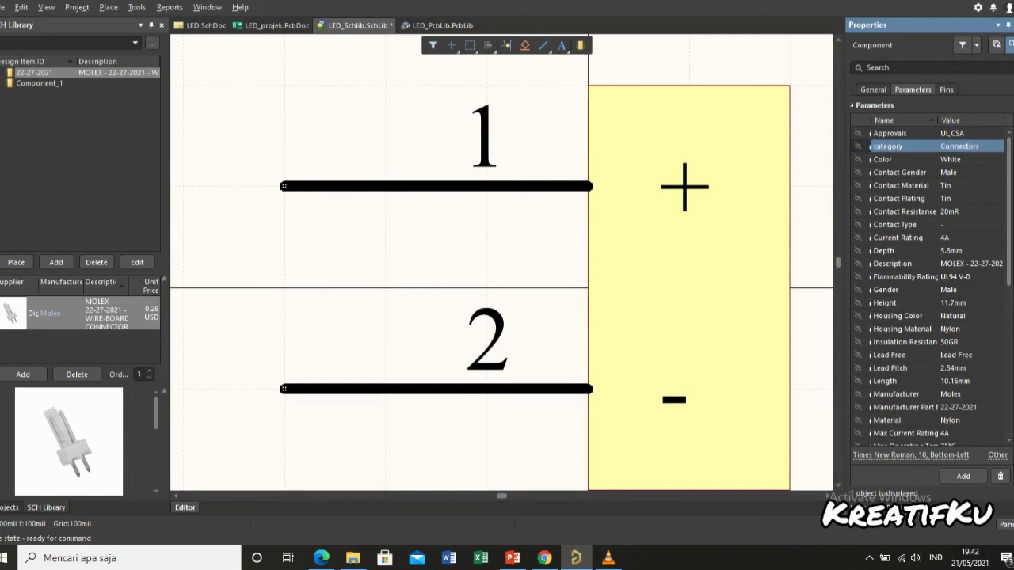
left_click(960, 159)
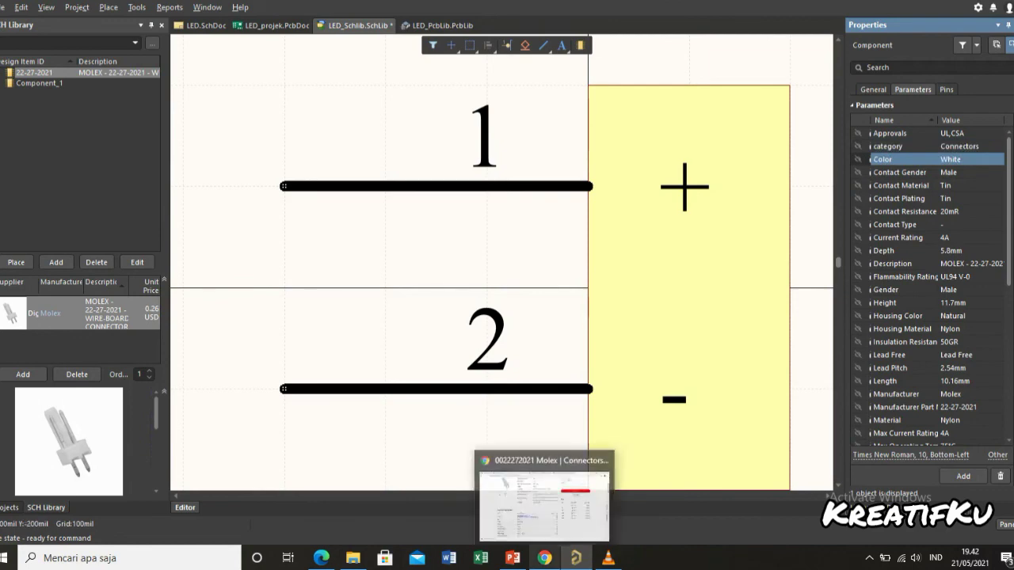
Step: Deselect the component and save the schematic library LED_Schlib.SchLib
left_click(544, 558)
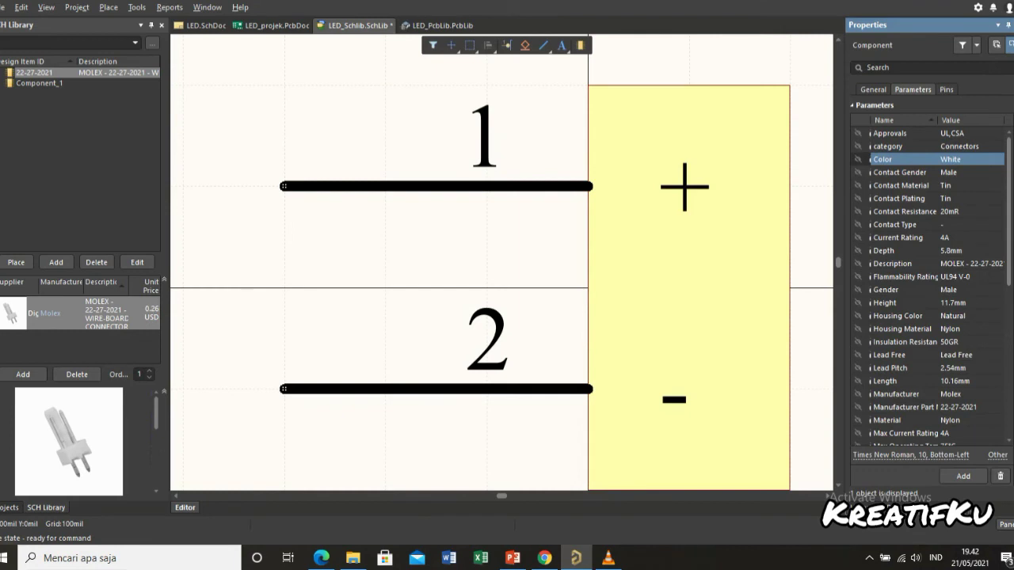
left_click(284, 277)
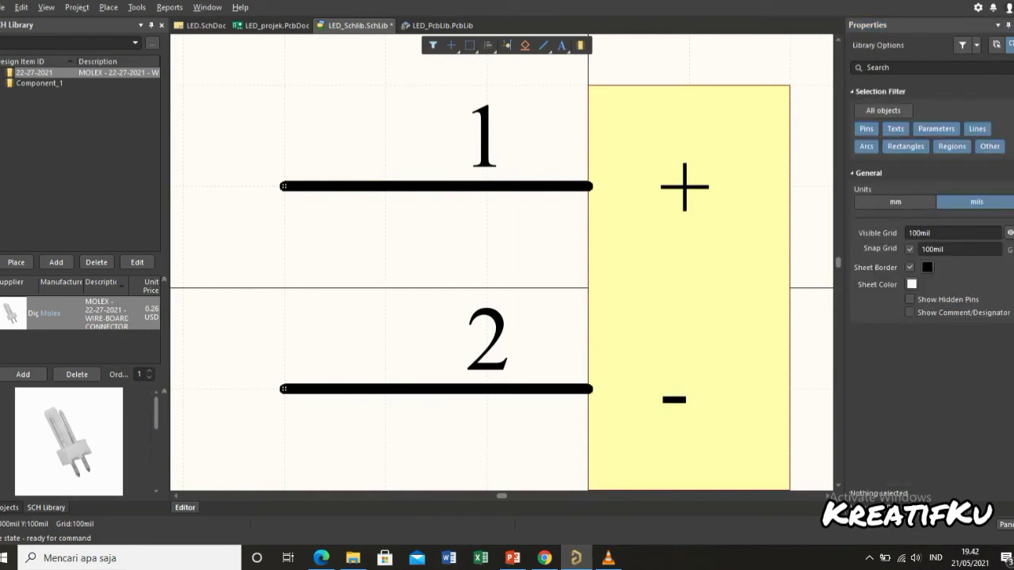
key("ctrl+s")
scroll(265, 160, "down", 2, "ctrl")
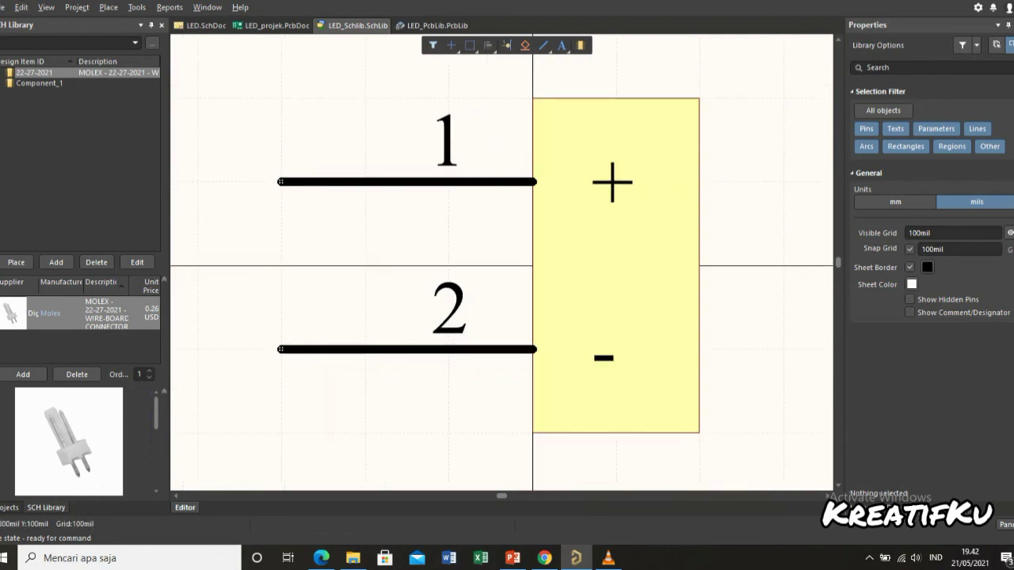